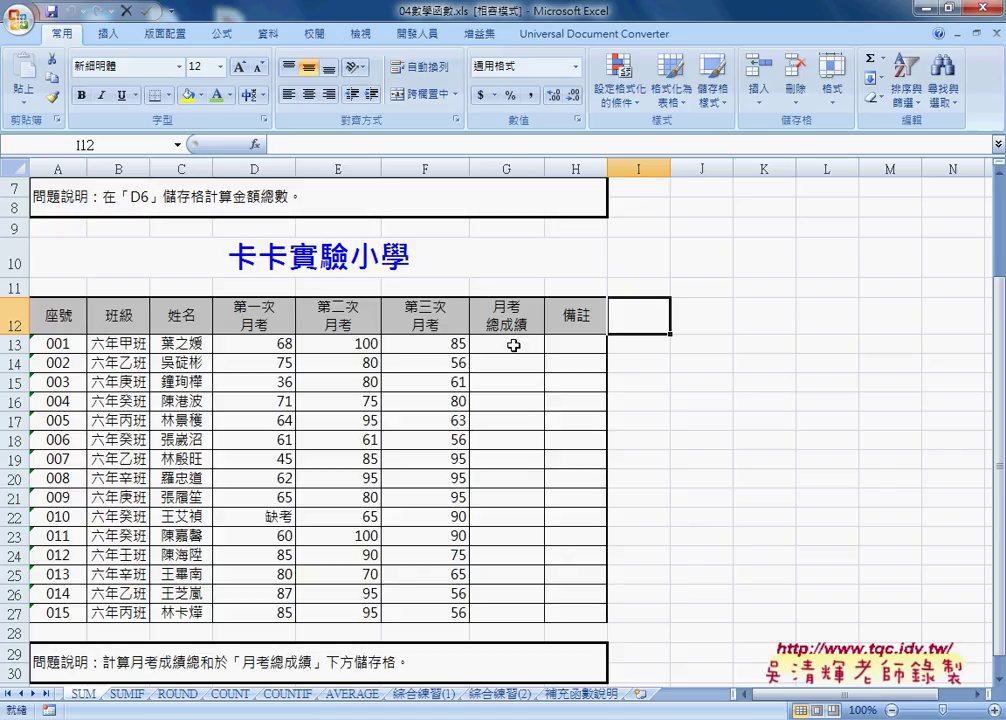
Enter the exam weights 30%, 30% and 40% in D11, E11 and F11.
click(258, 285)
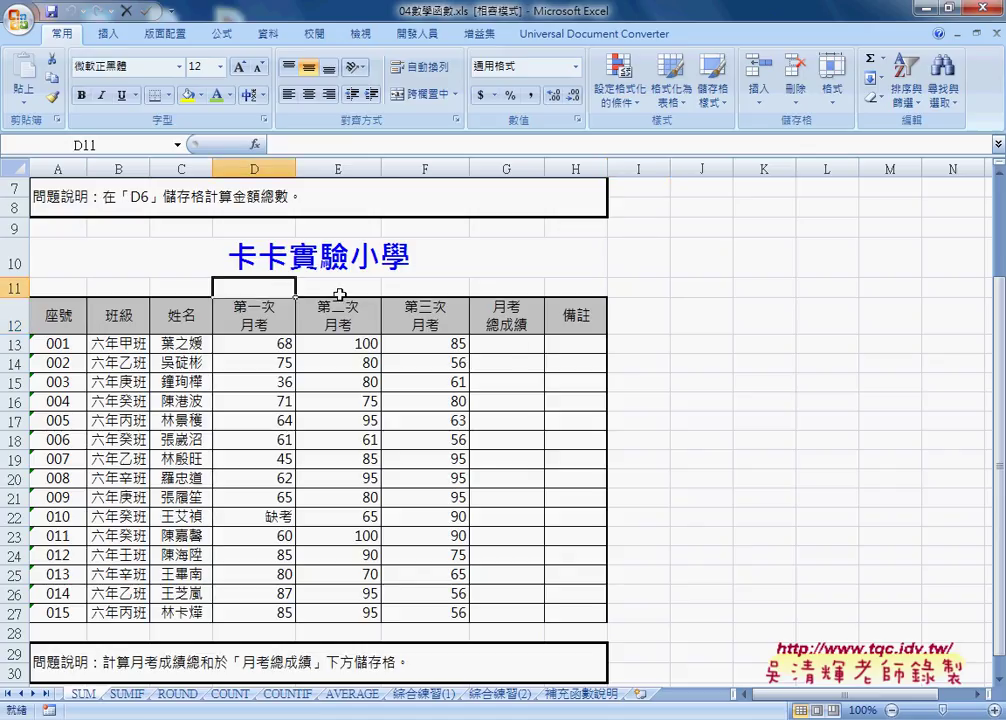
text(30)
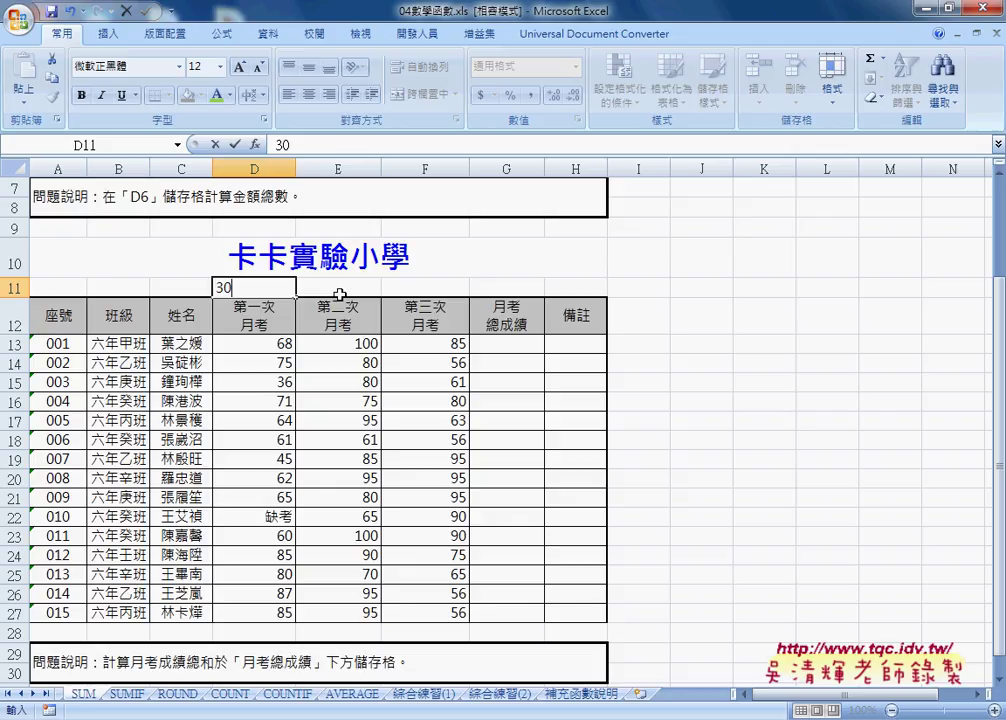
text(%)
click(342, 290)
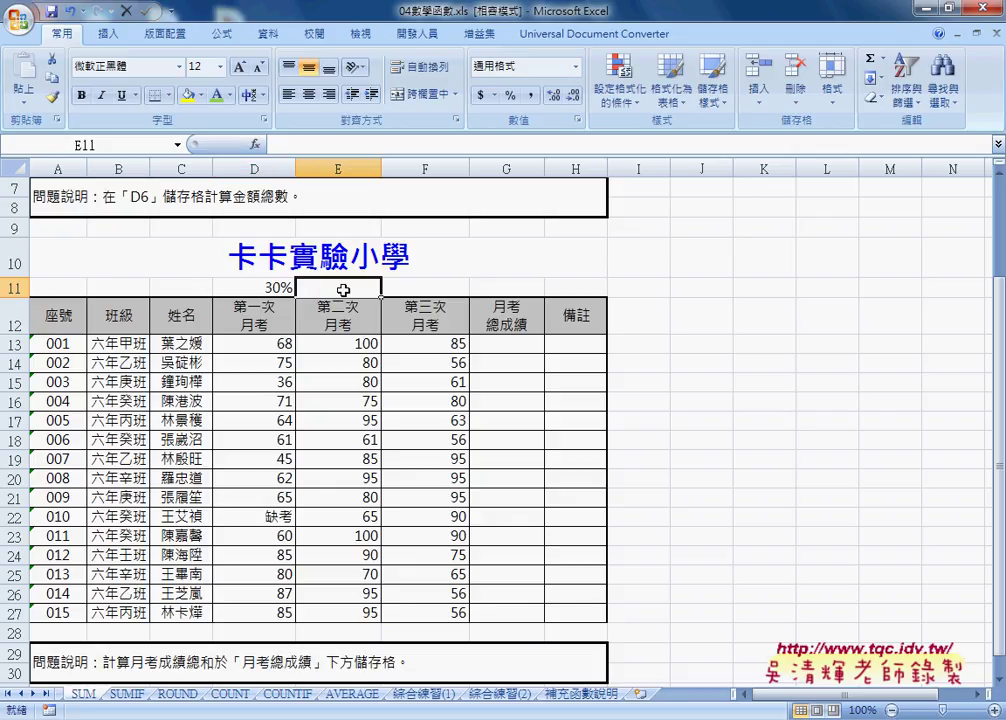
text(30)
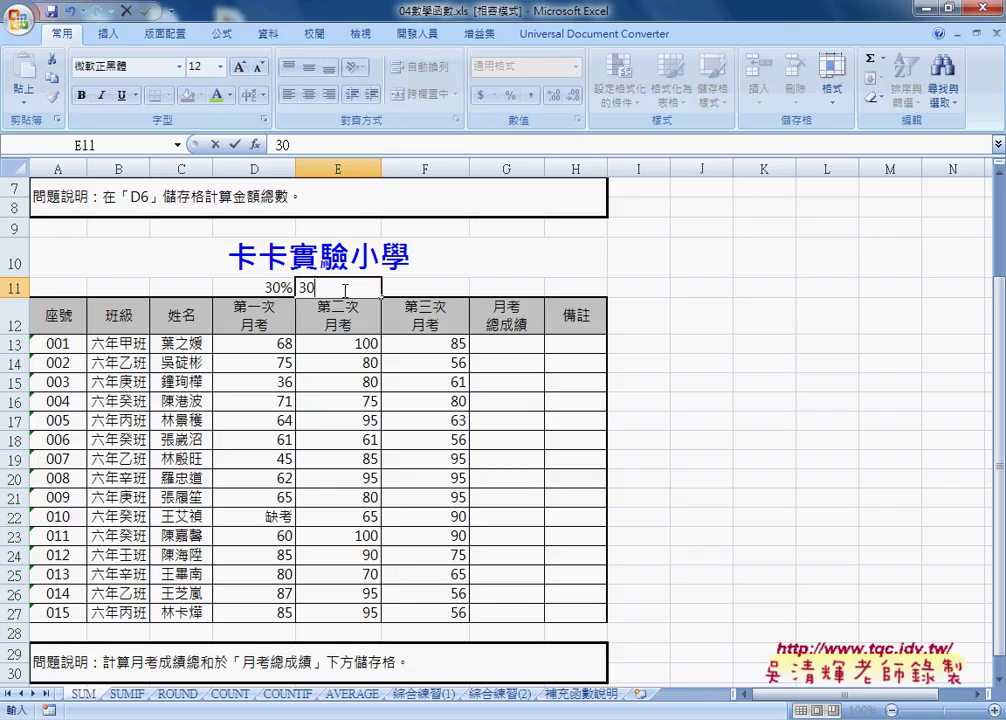
text(%)
click(408, 288)
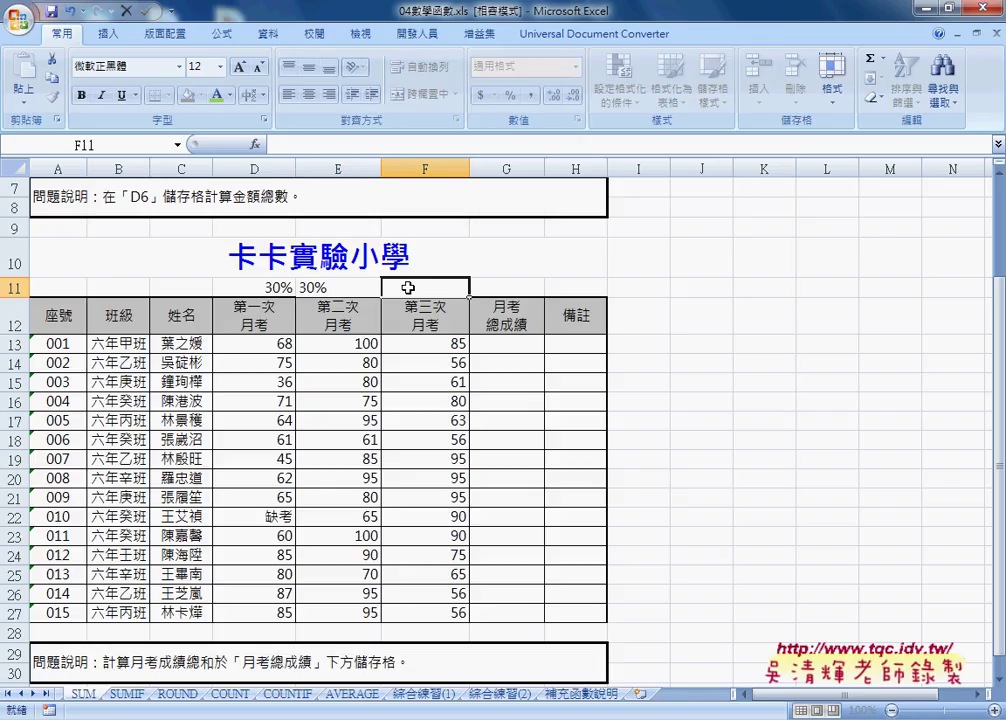
text(4)
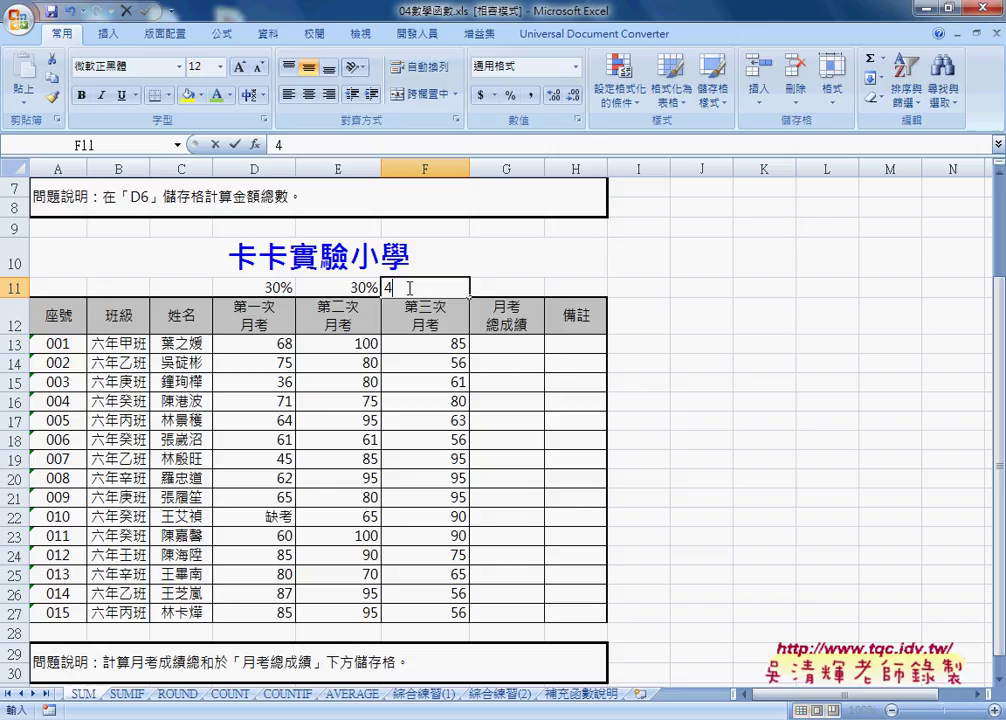
text(0)
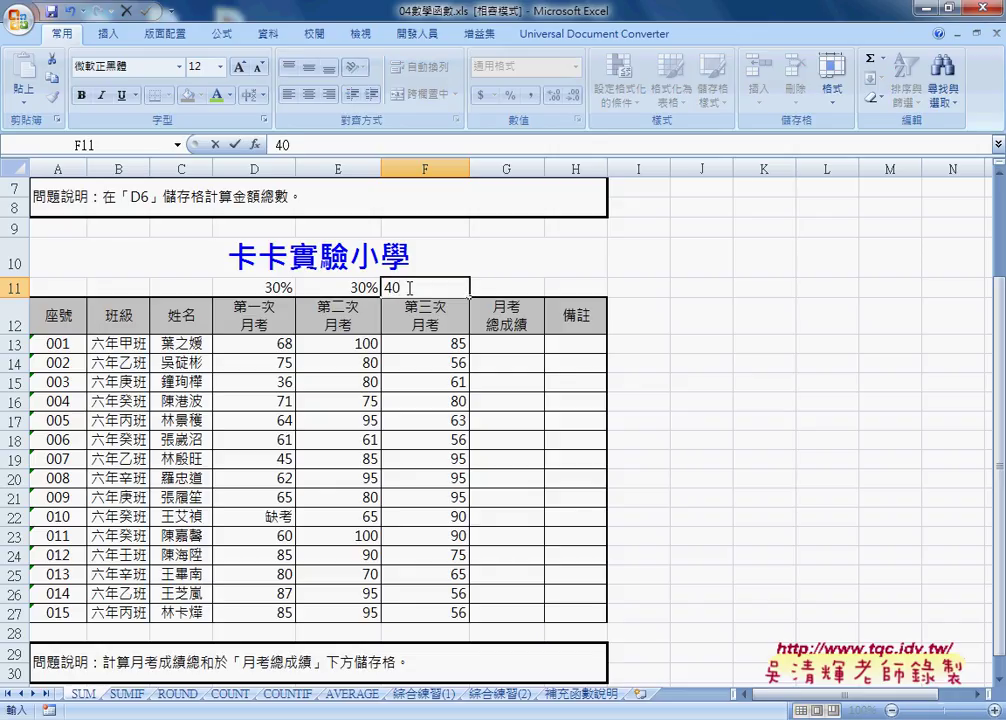
text(%)
click(503, 345)
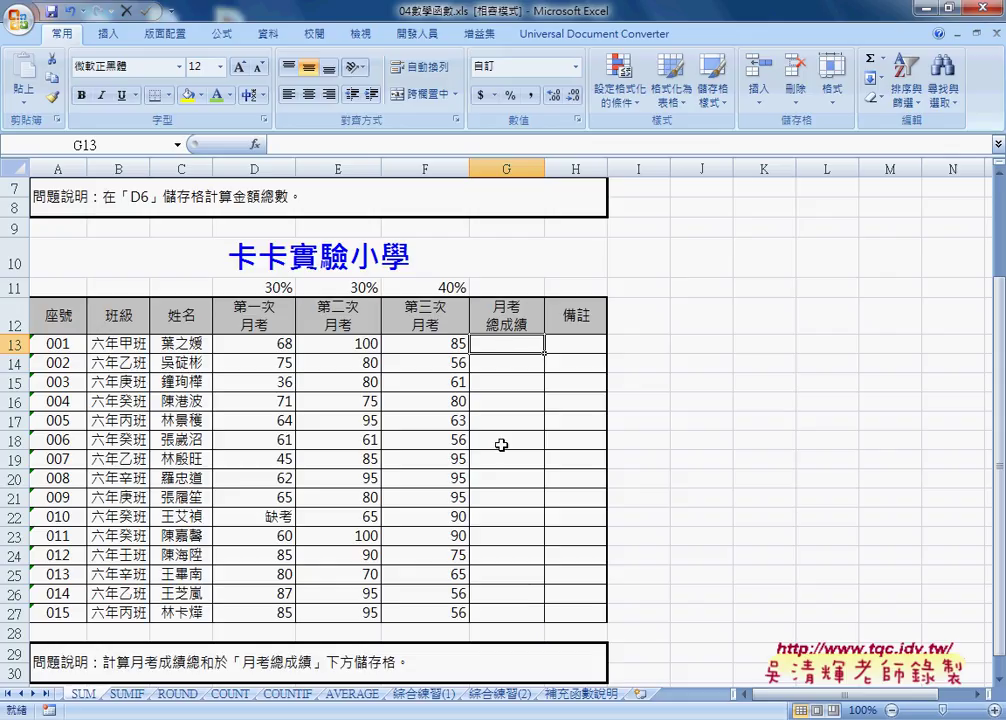
Select the 備註 cells H13:H27, then return to cell G13.
drag(583, 342, 582, 610)
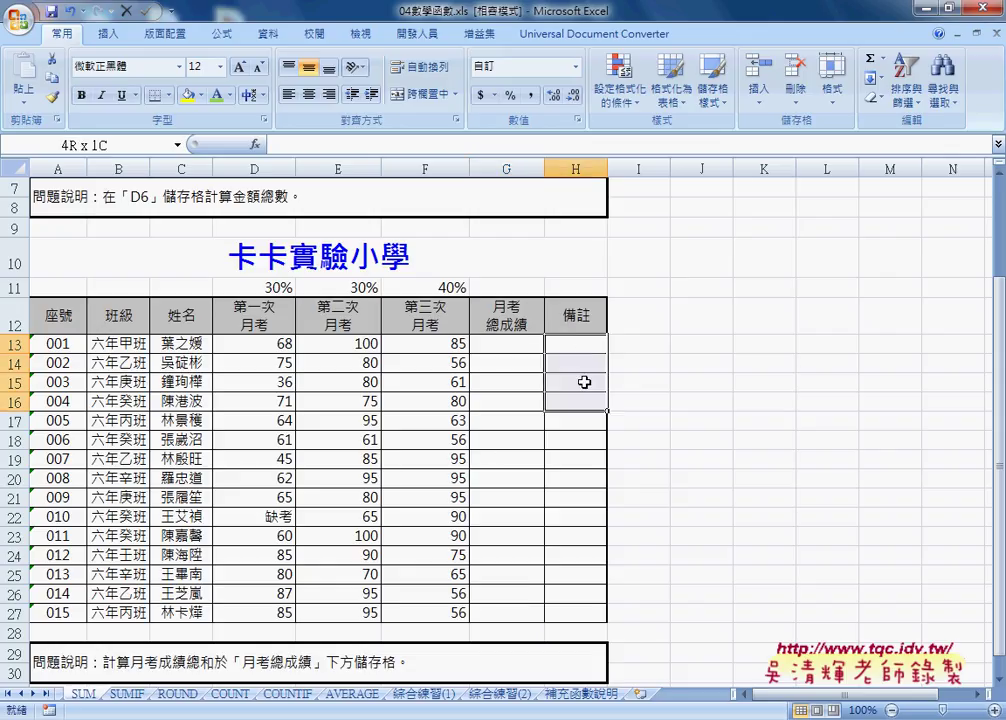
click(517, 349)
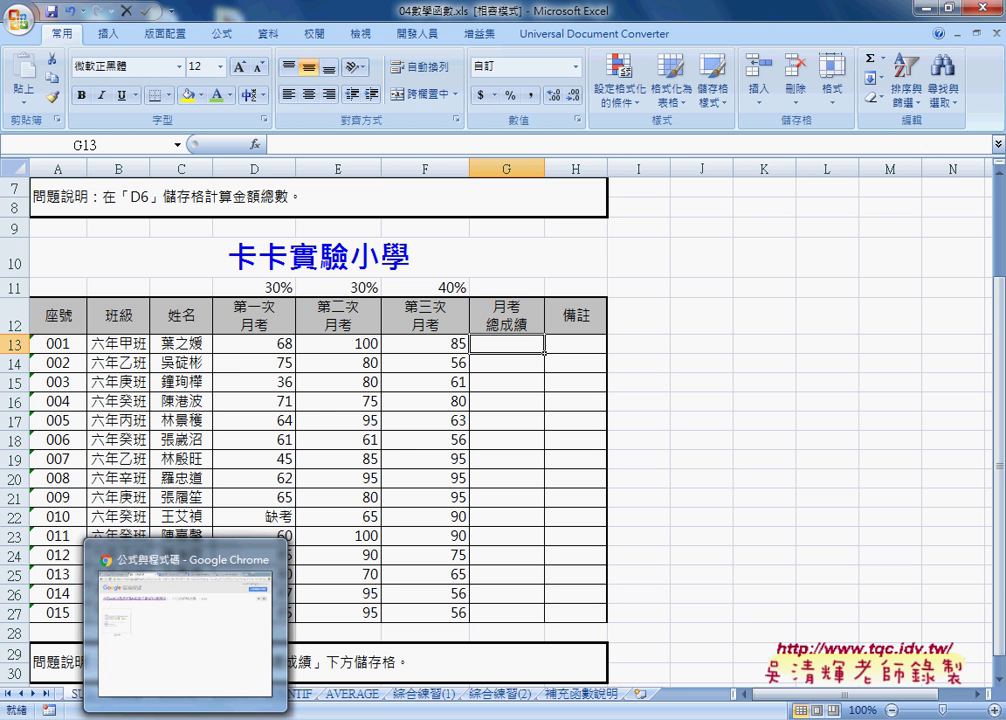
In the 程式碼 notes, select the formula line =D13*$D$11+E13*$E$11+F13*$F$11.
click(198, 678)
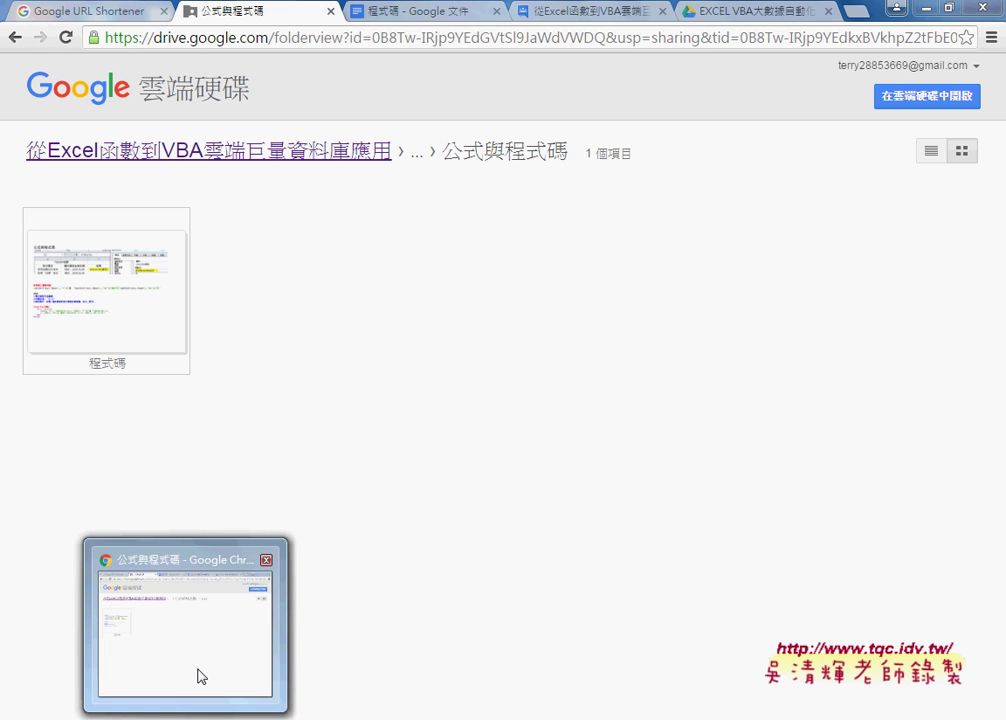
click(449, 10)
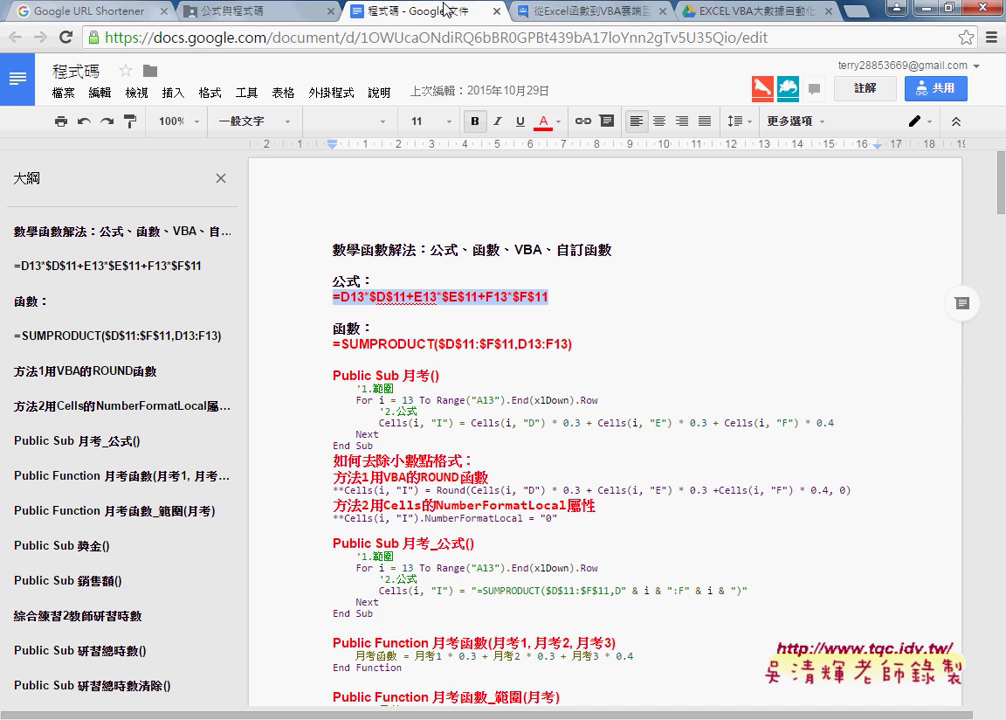
drag(564, 297, 333, 296)
Back in Excel, start G13's formula as =D13*D11.
click(922, 8)
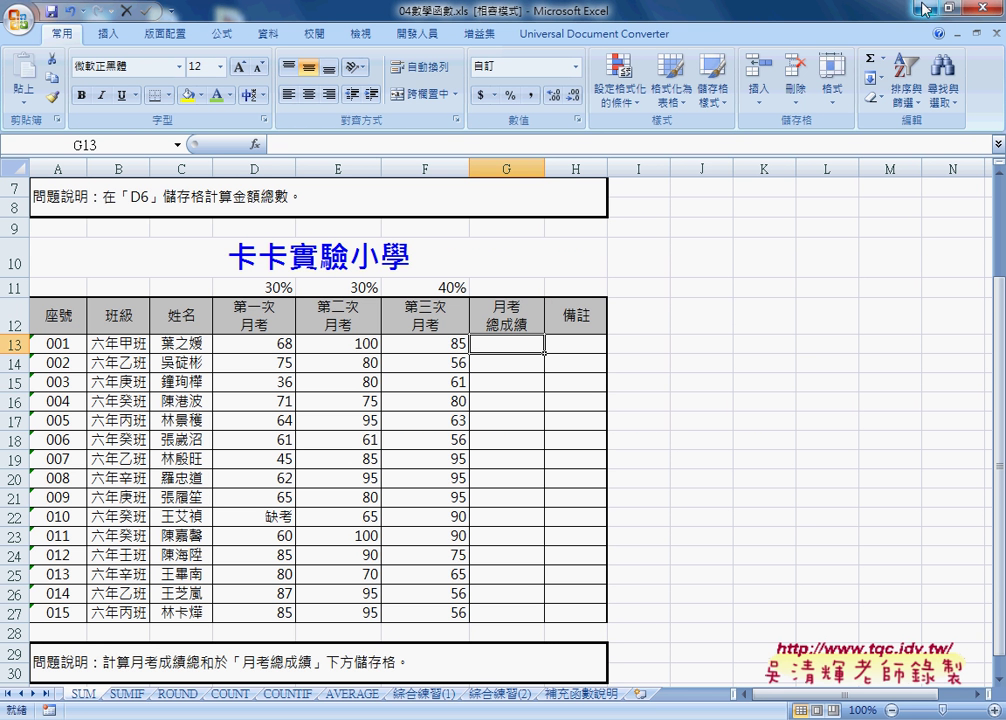
click(294, 141)
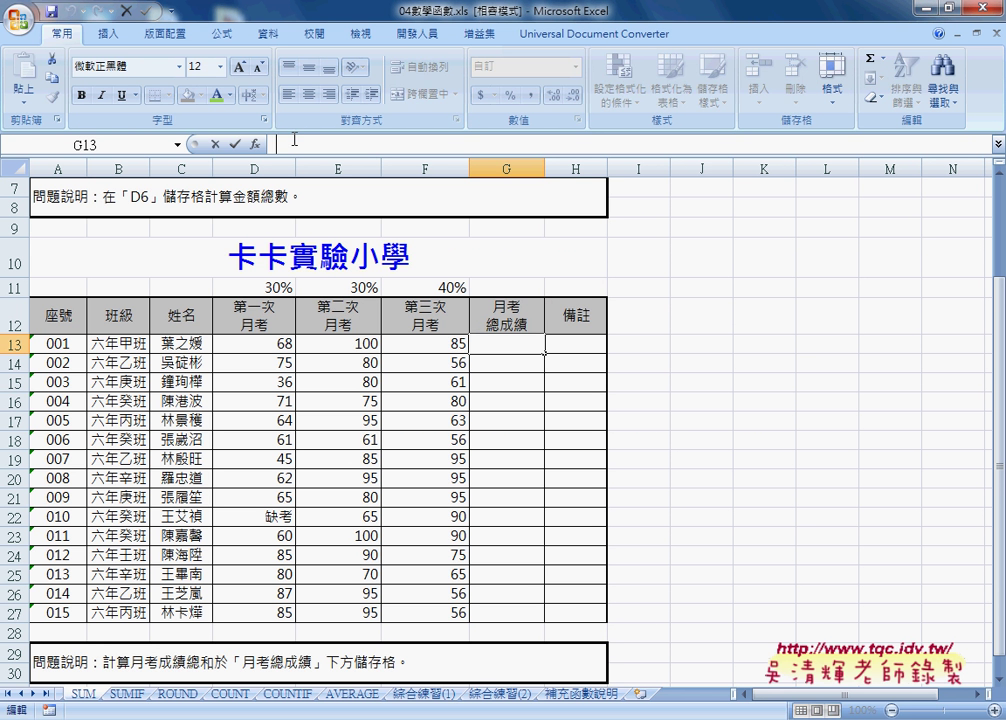
text(=)
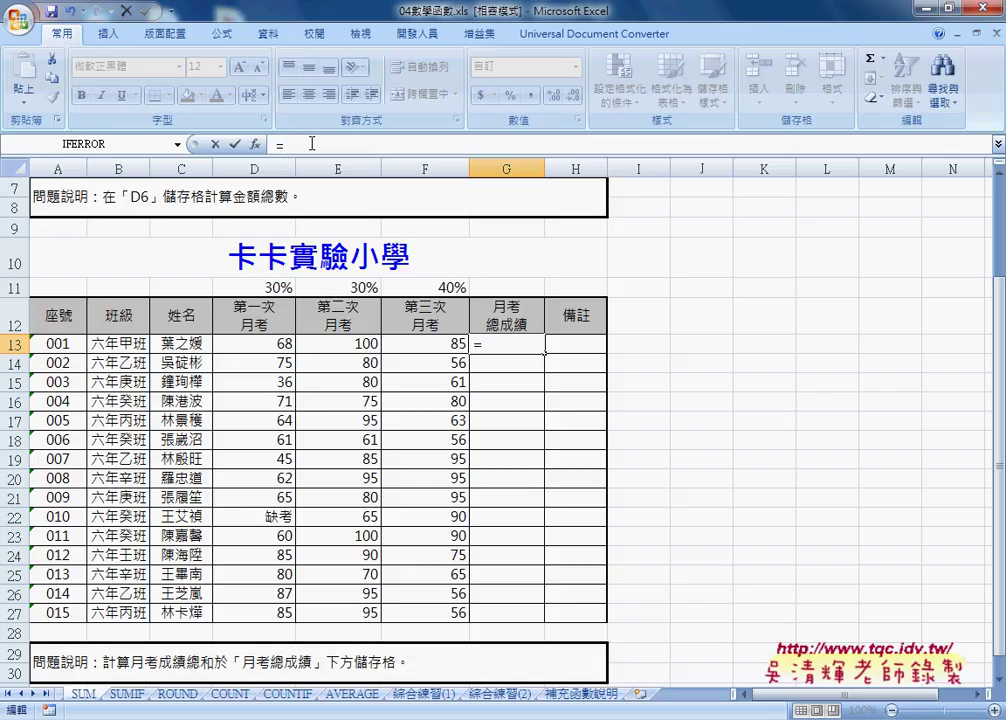
click(279, 342)
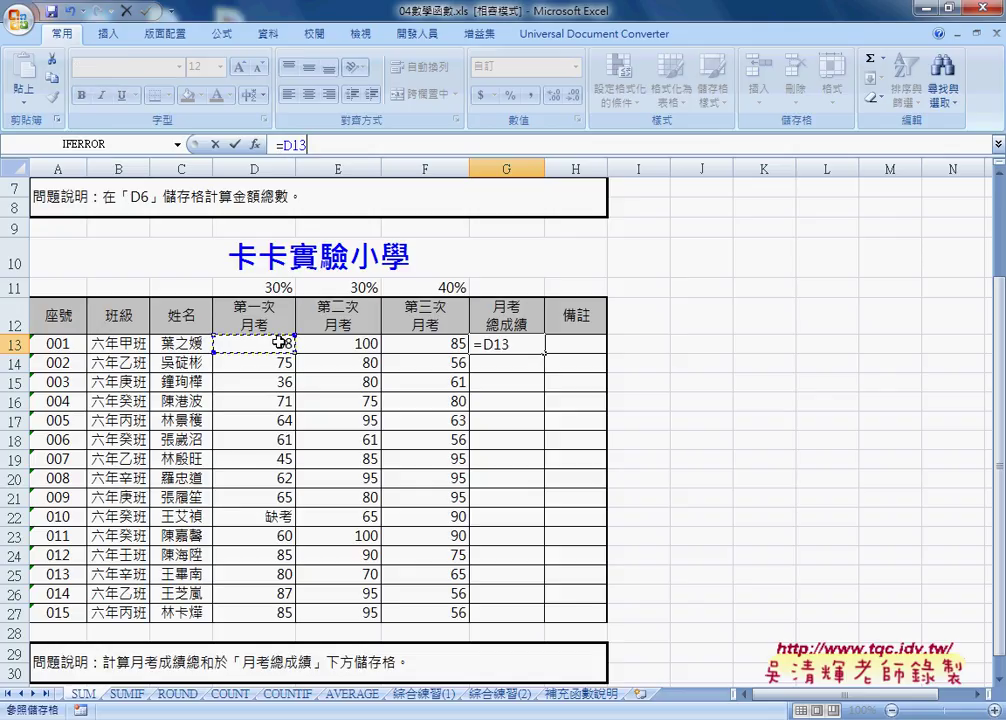
text(*)
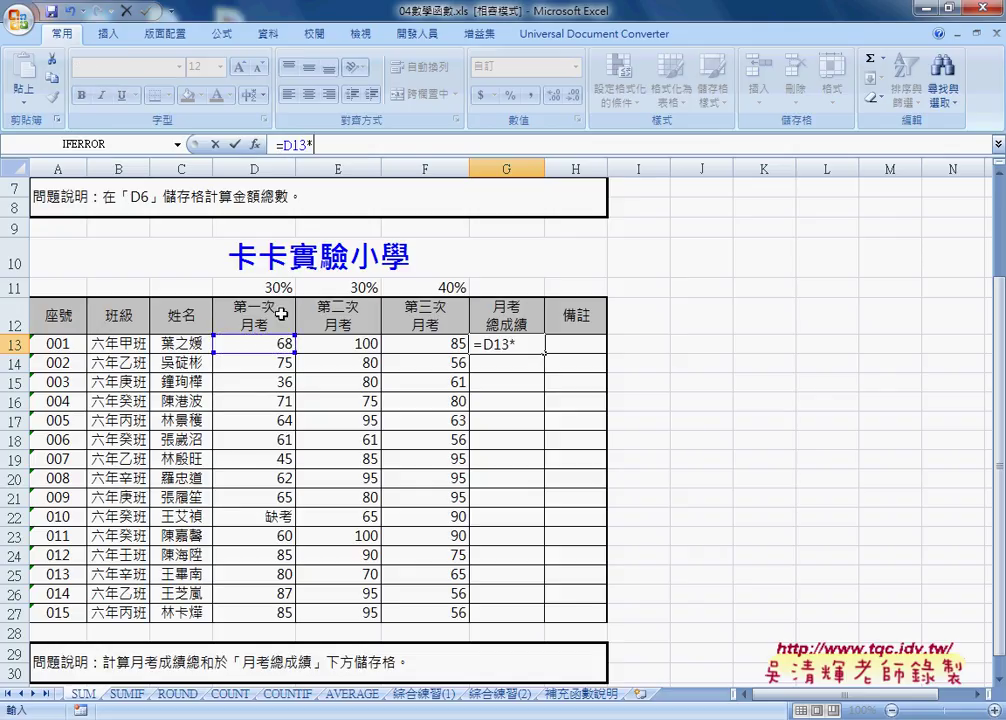
click(281, 289)
Extend the formula with +E13*E11+F13*F11.
text(+)
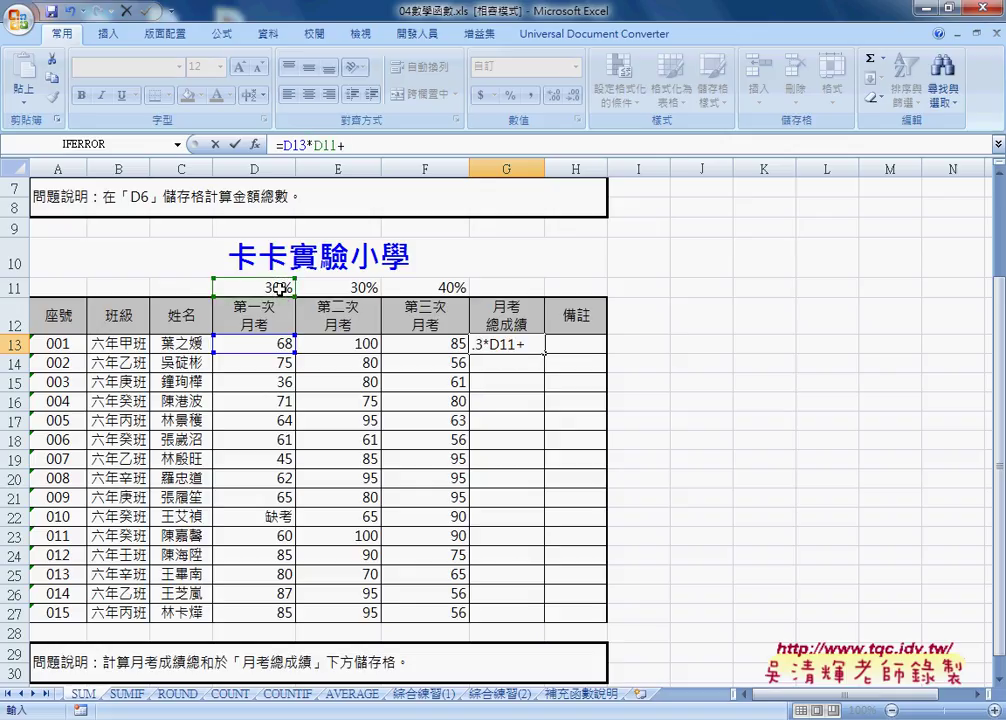
click(361, 341)
text(*)
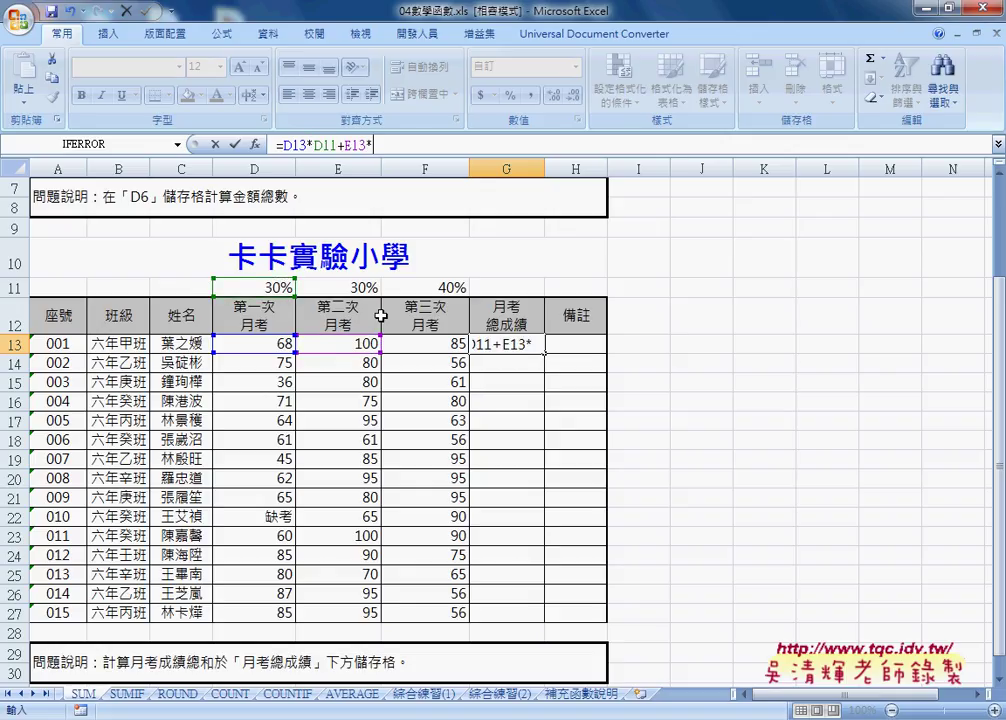
click(355, 288)
text(+)
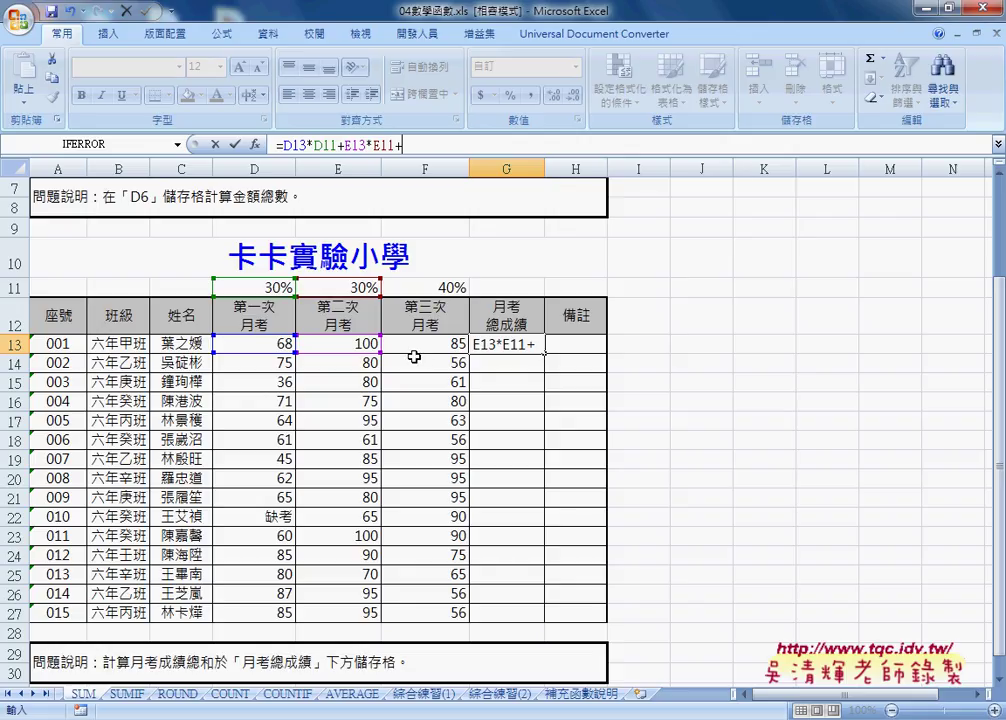
click(425, 347)
text(*)
click(449, 286)
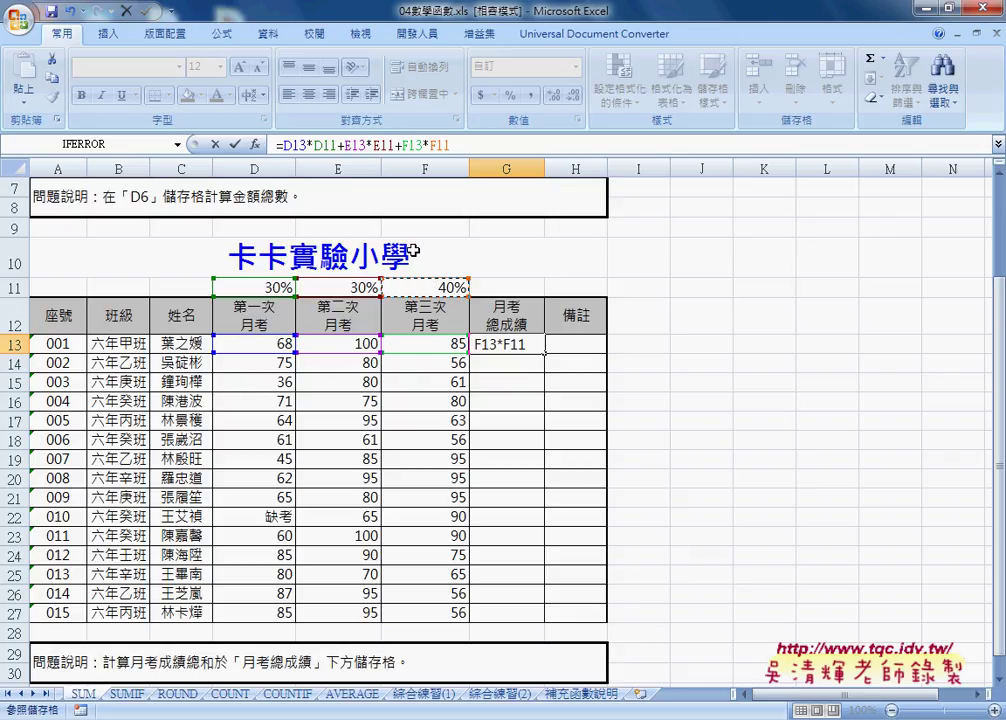
click(312, 145)
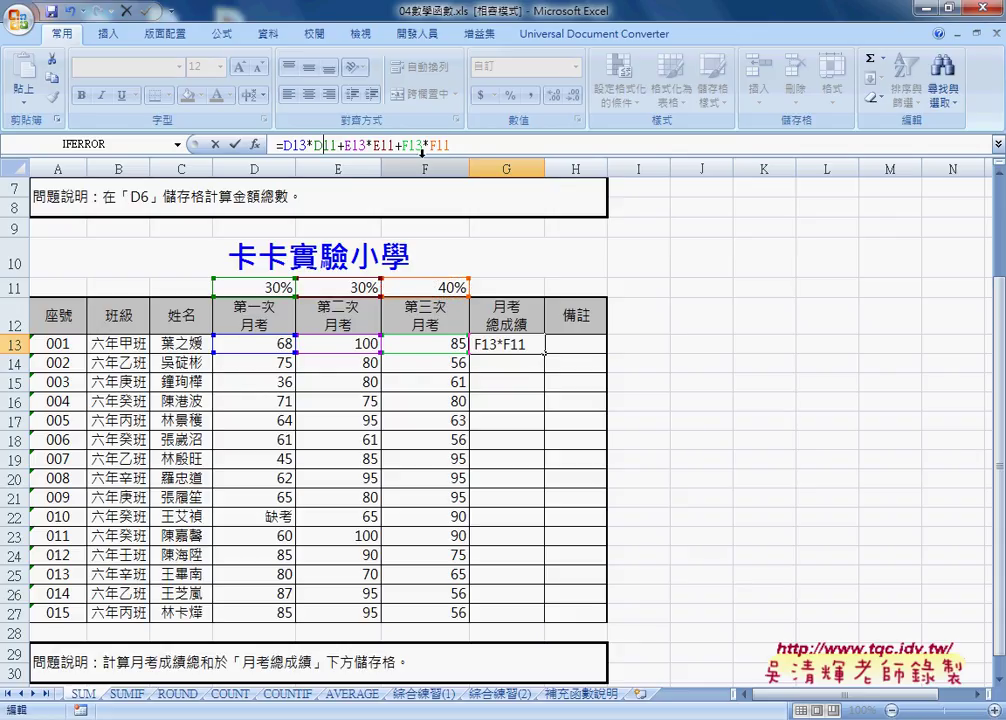
Row-lock the weight references in G13's formula as D$11, E$11 and F$11.
text($)
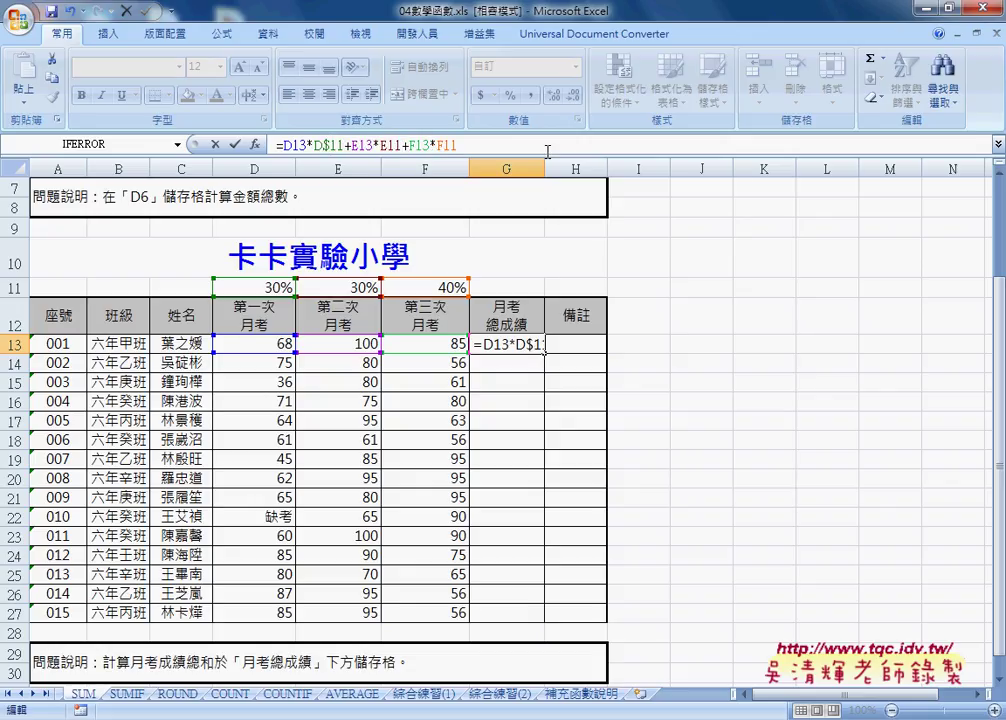
key(Right)
key(Right)
key(Right)
text($)
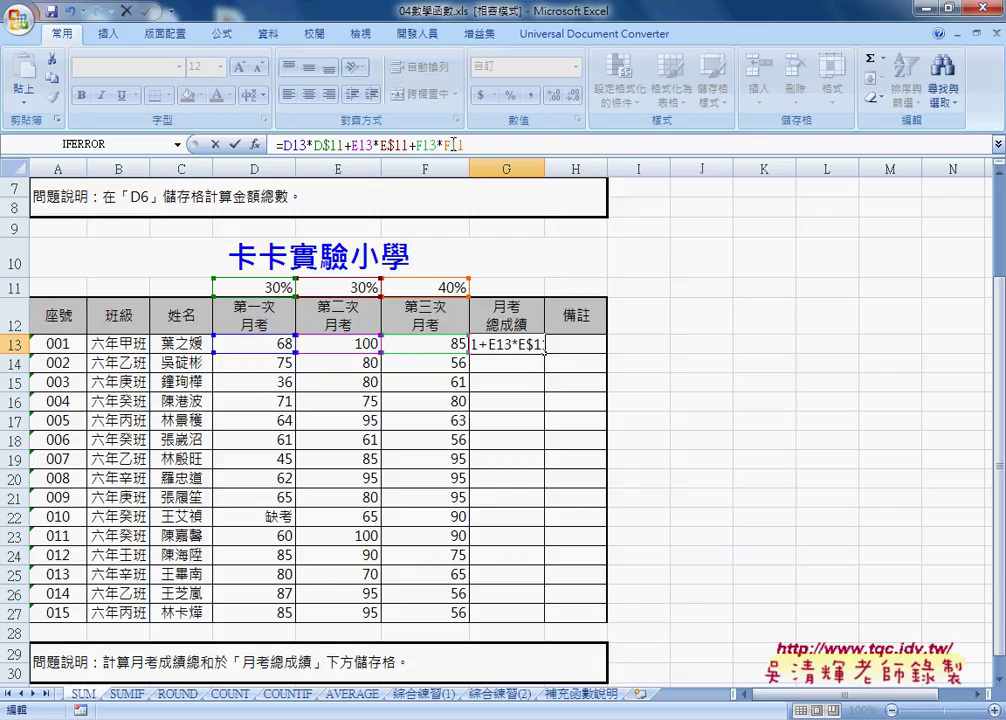
key(F4)
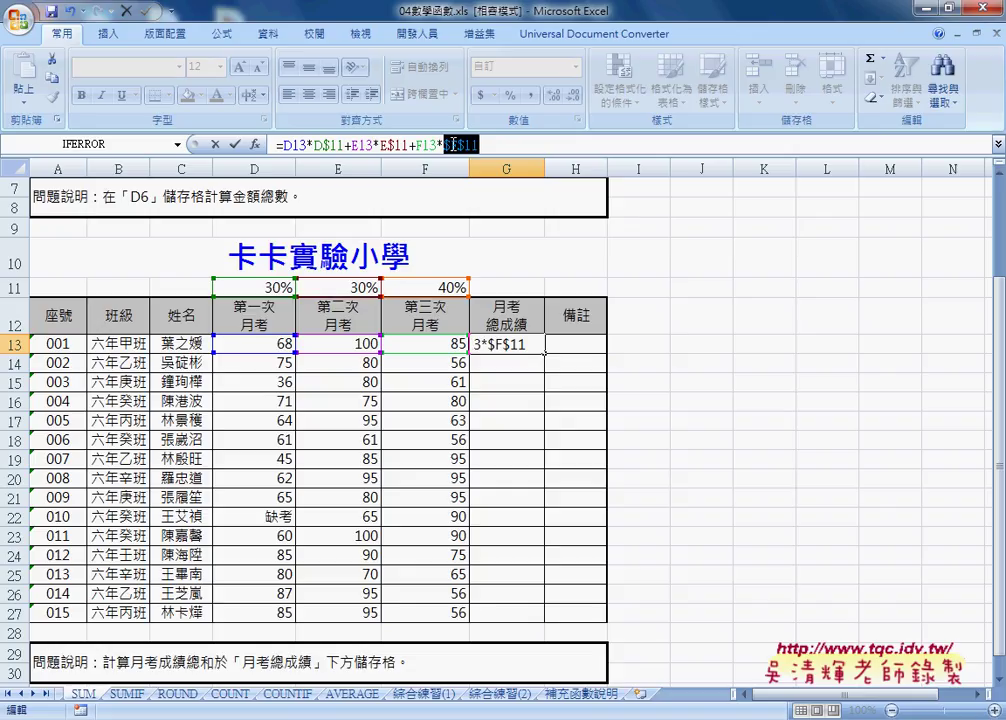
click(460, 146)
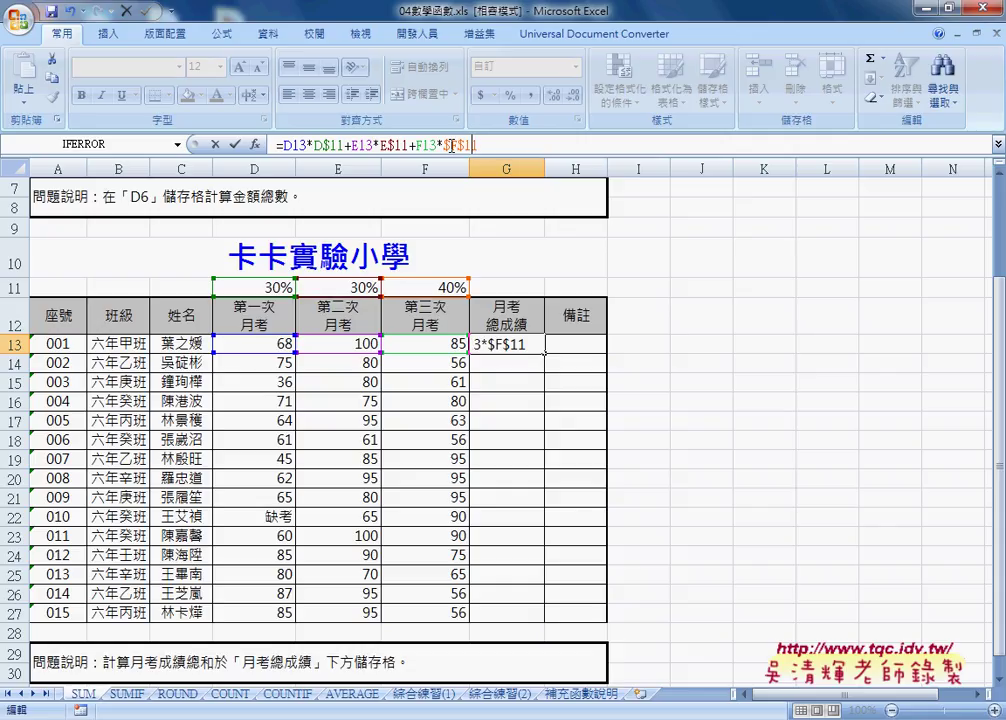
key(F4)
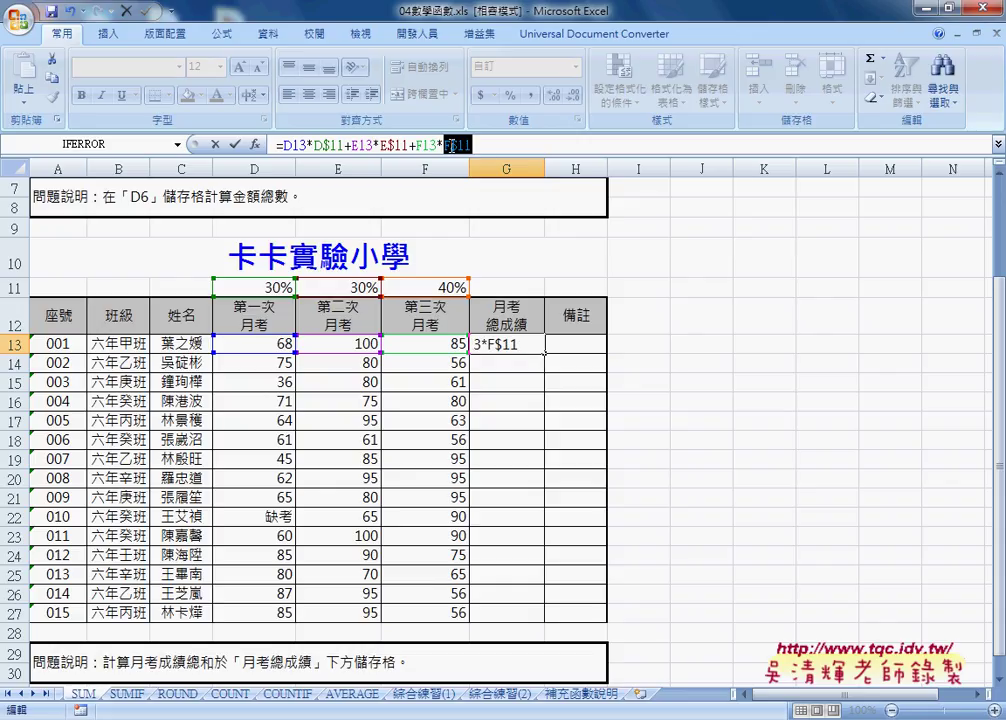
click(464, 145)
key(Left)
key(Left)
key(Left)
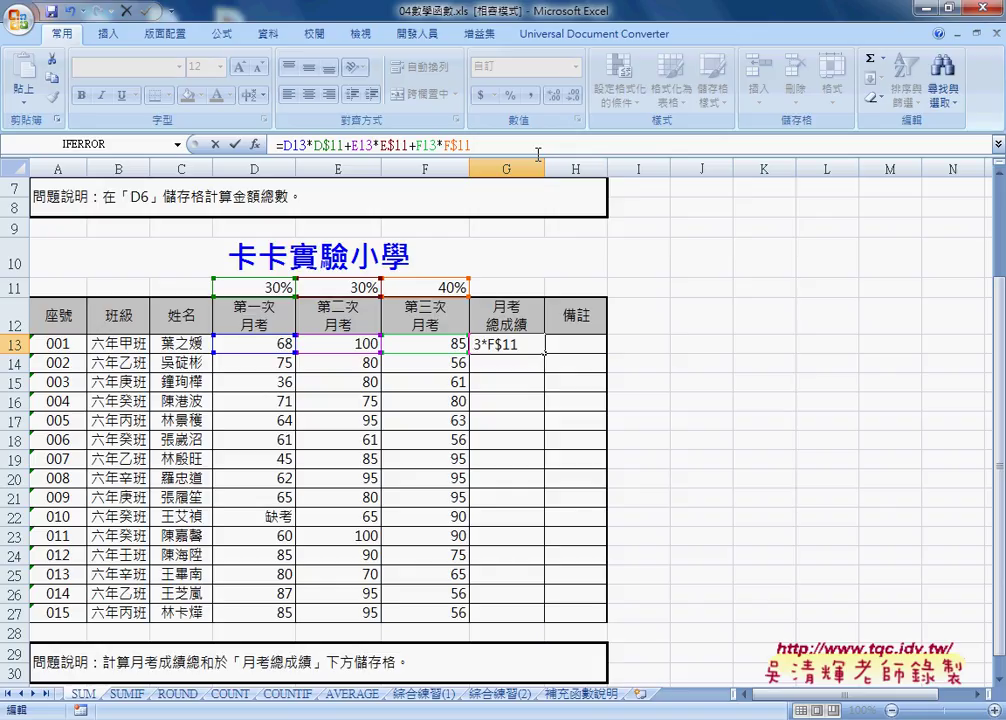
Commit the G13 weighted total and fill it down through G27.
click(230, 144)
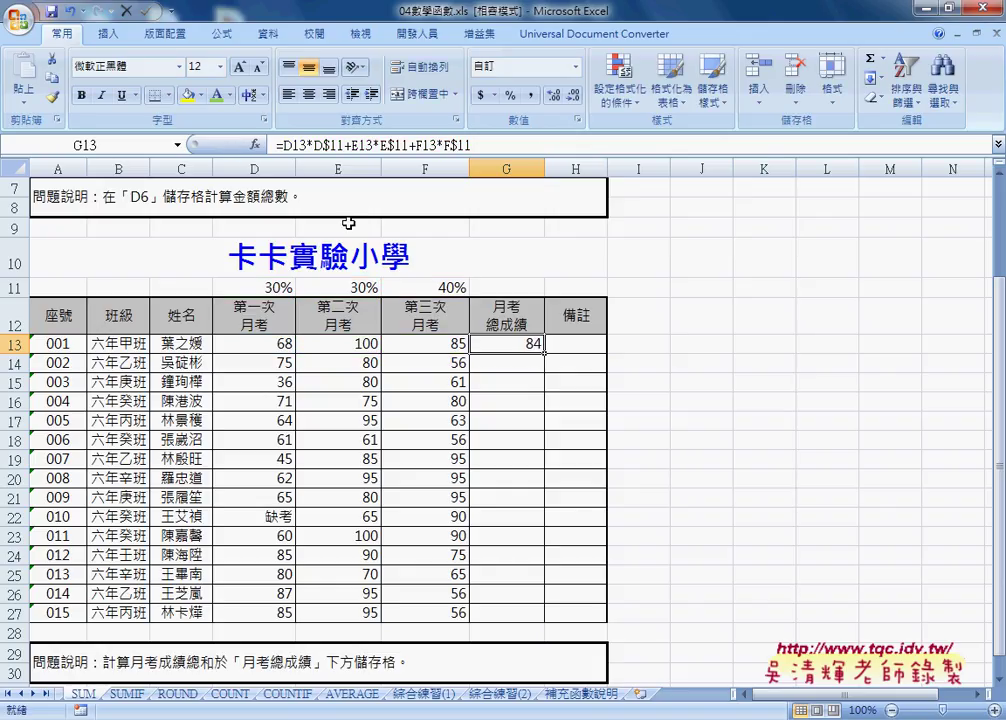
drag(545, 353, 518, 623)
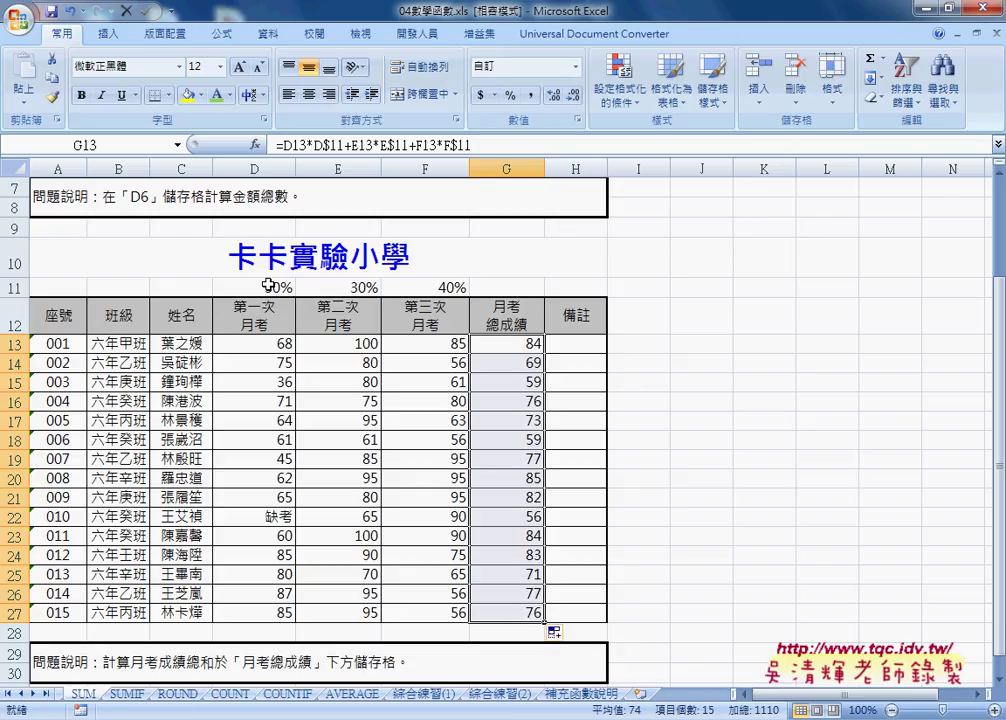
click(586, 347)
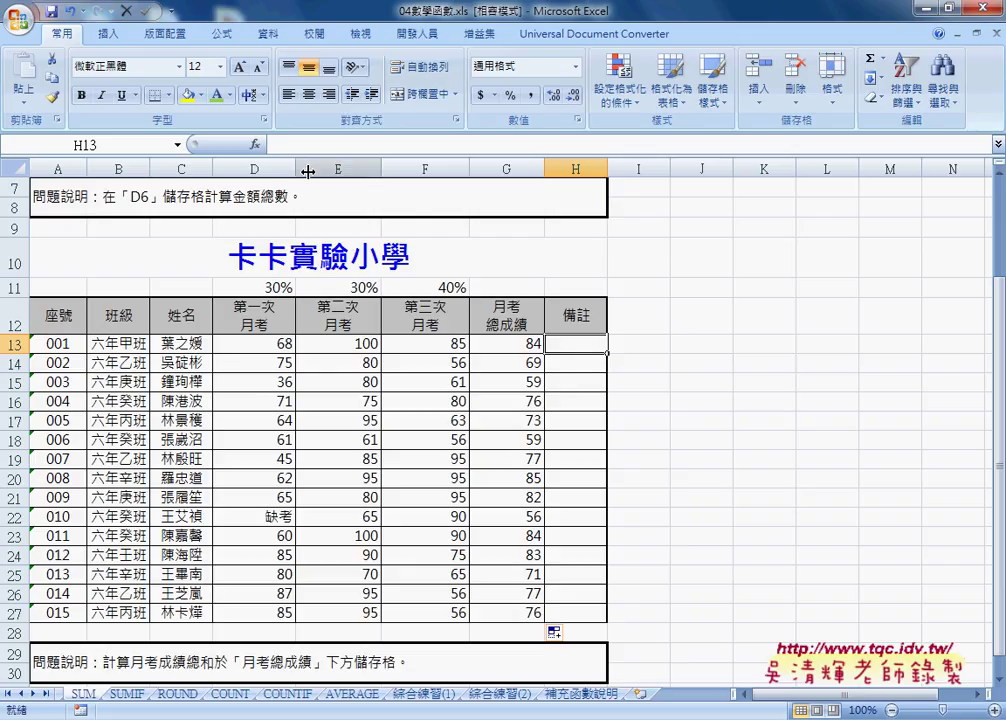
Insert SUMPRODUCT into H13 from the 數學與三角函數 function category.
click(257, 145)
click(508, 187)
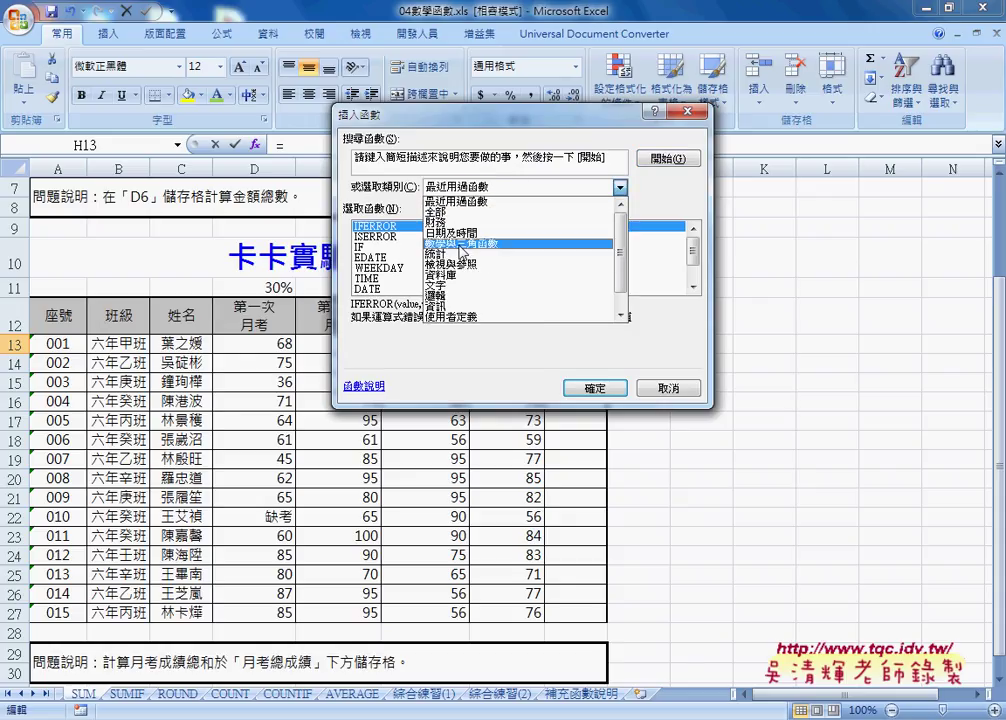
click(500, 243)
drag(692, 244, 697, 281)
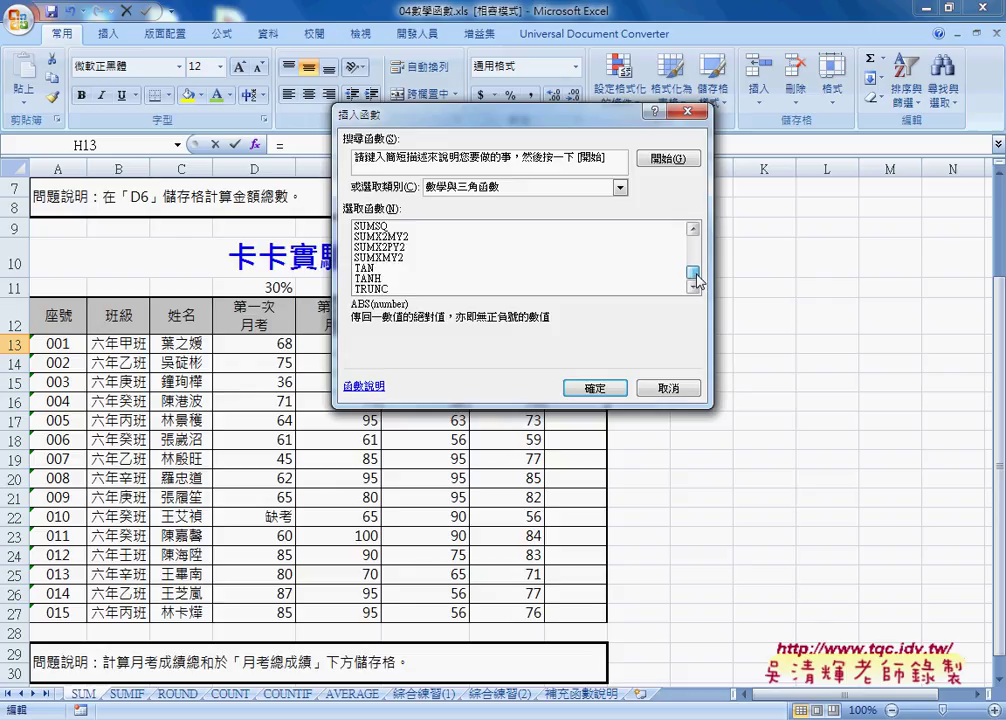
click(694, 231)
click(694, 231)
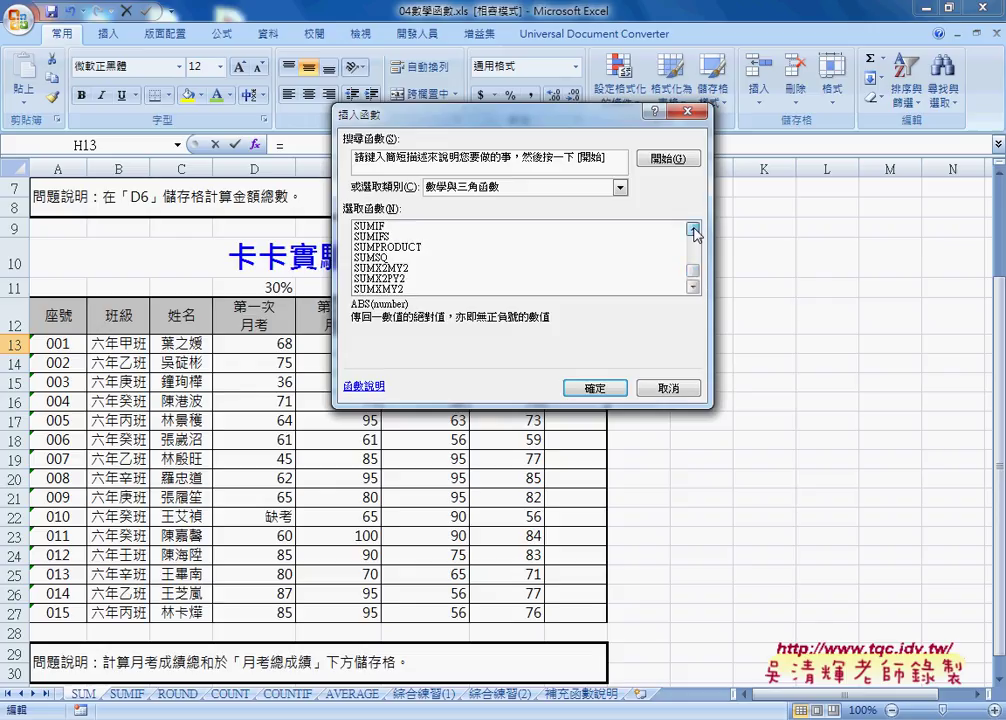
click(694, 231)
click(694, 231)
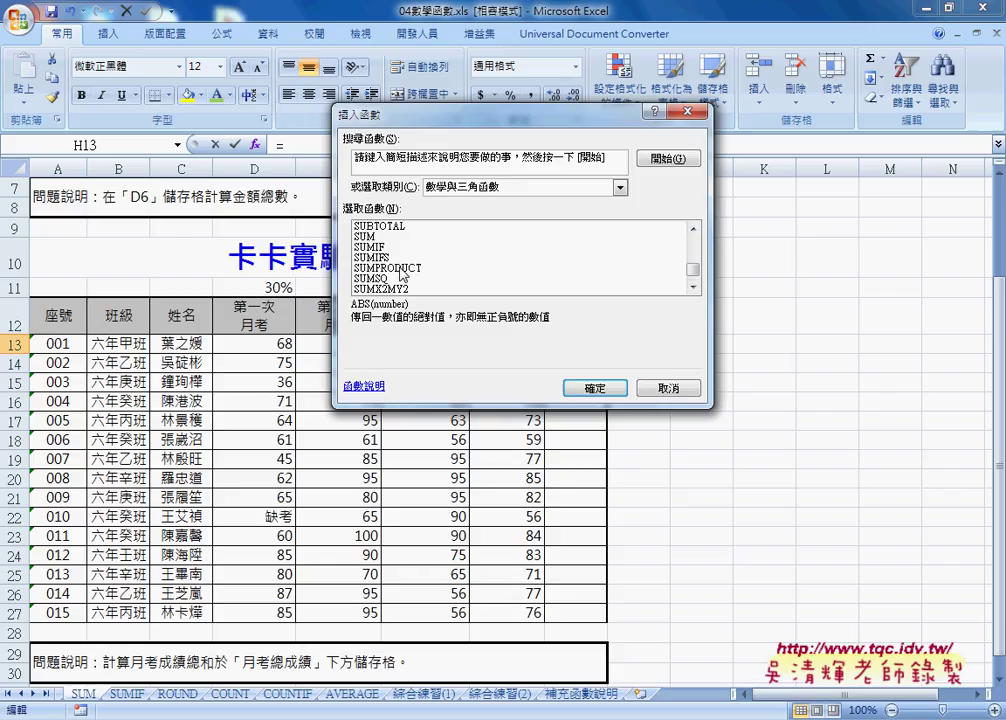
click(400, 268)
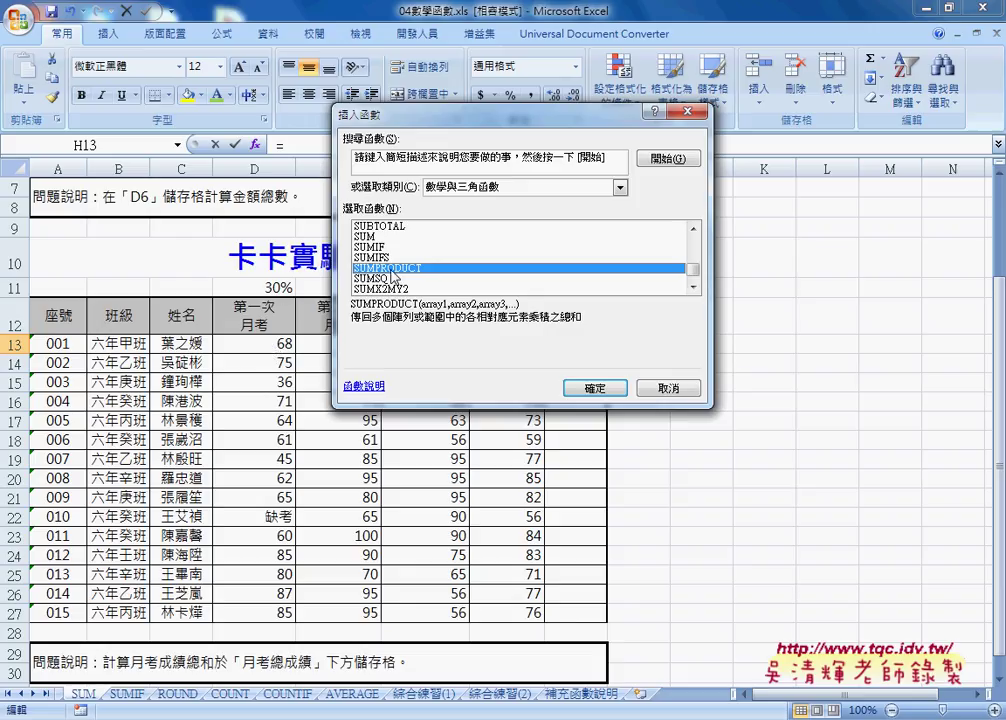
click(590, 388)
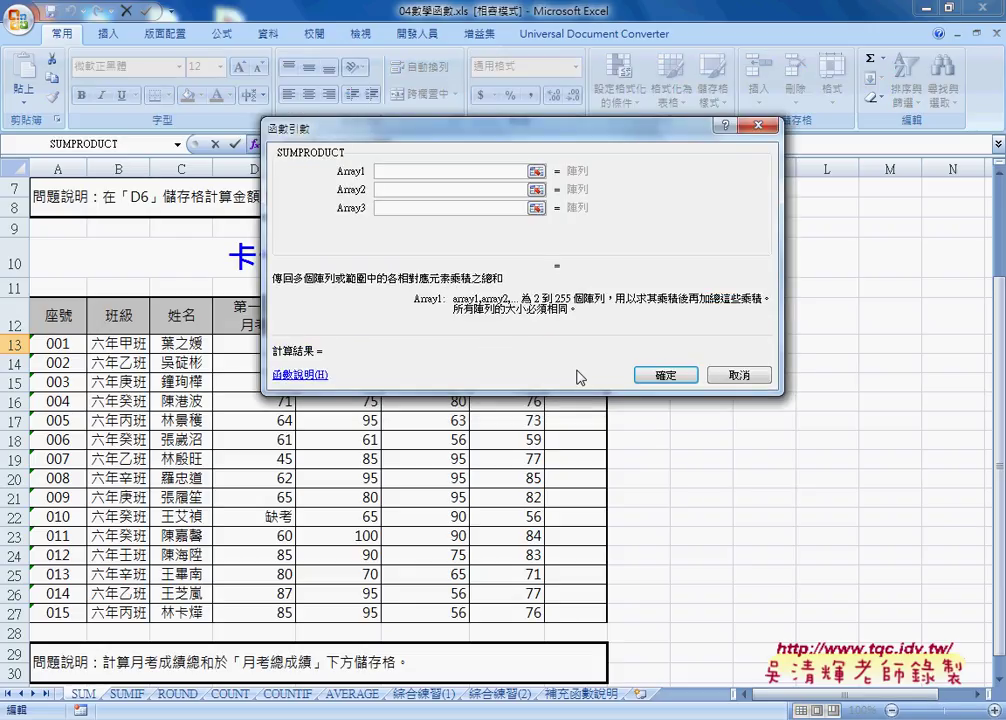
Set SUMPRODUCT's arrays to D13:F13 and D$11:F$11 and confirm it in H13.
drag(455, 128, 656, 139)
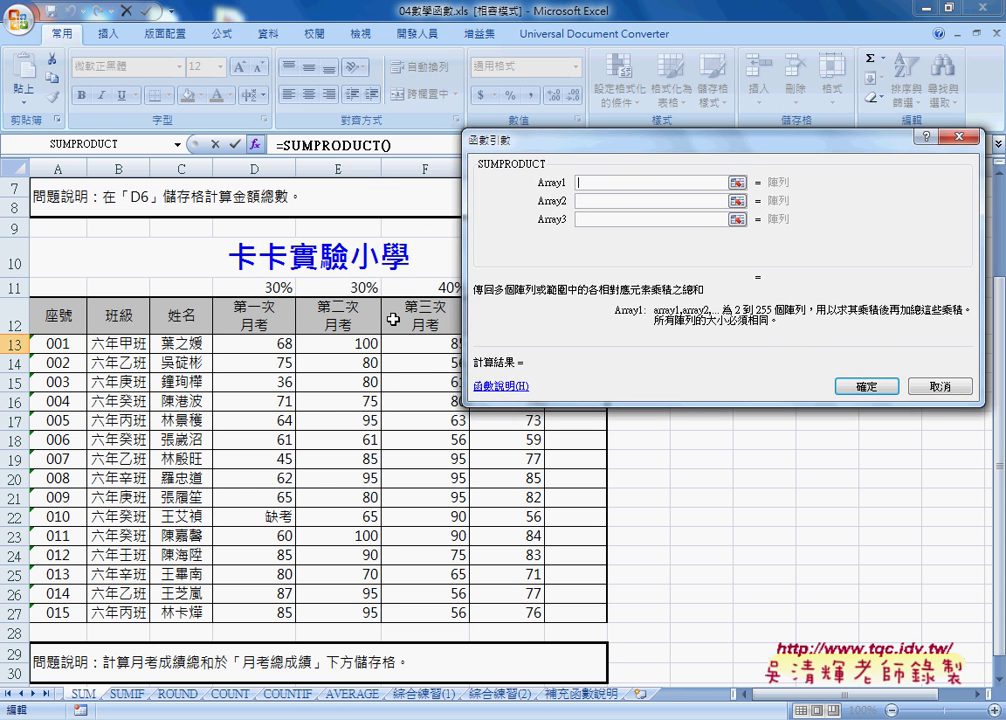
drag(265, 343, 442, 343)
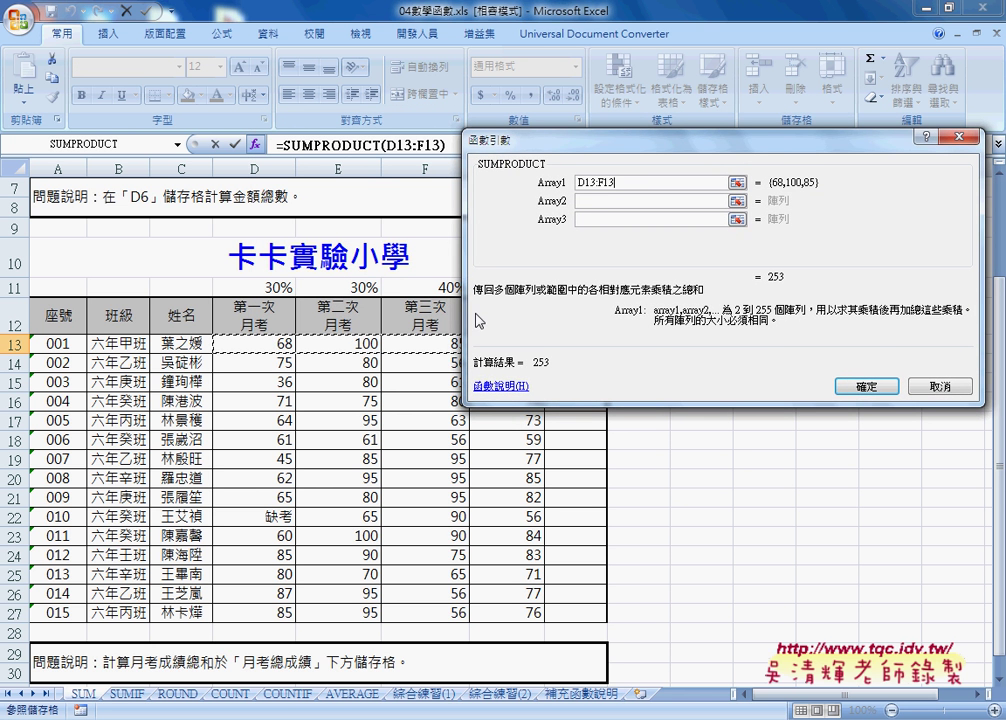
click(600, 201)
drag(262, 287, 430, 287)
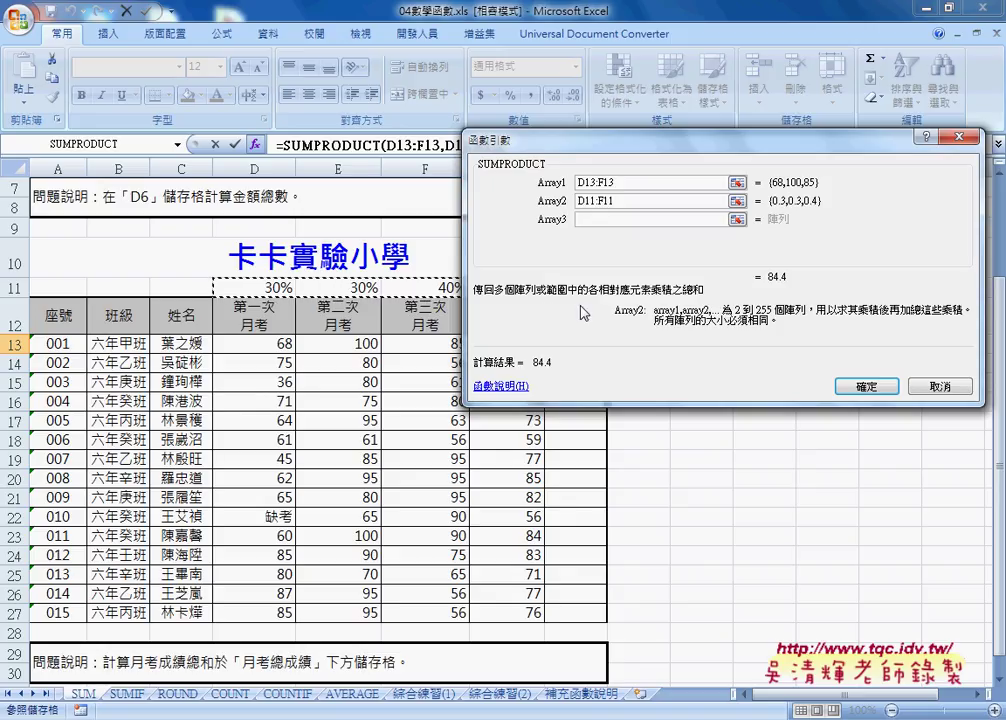
double_click(628, 201)
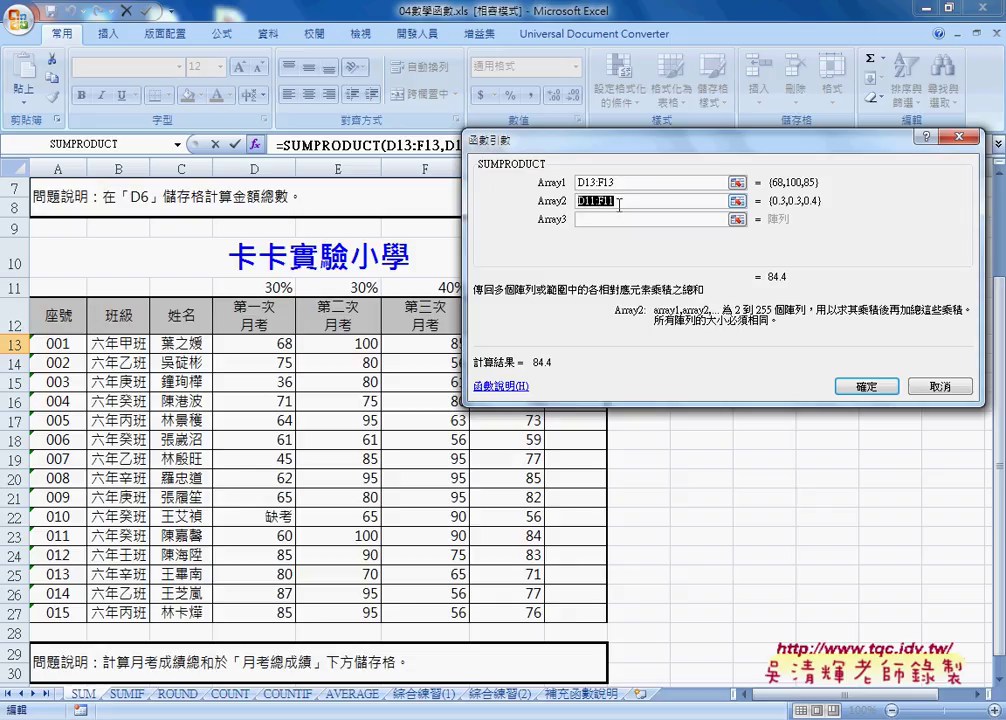
key(F4)
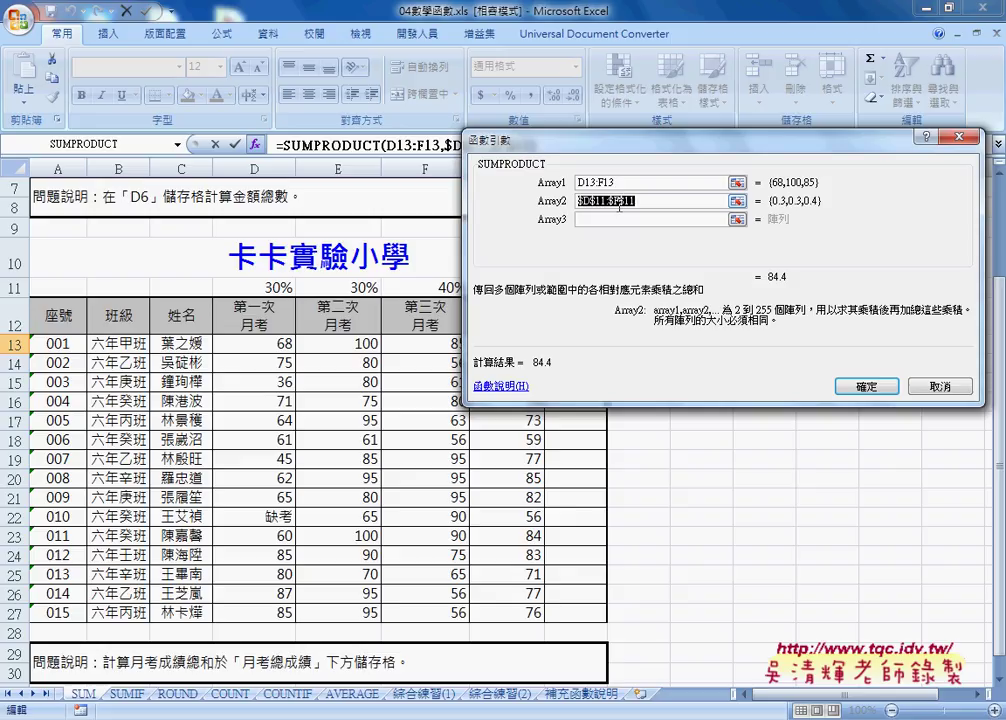
key(F4)
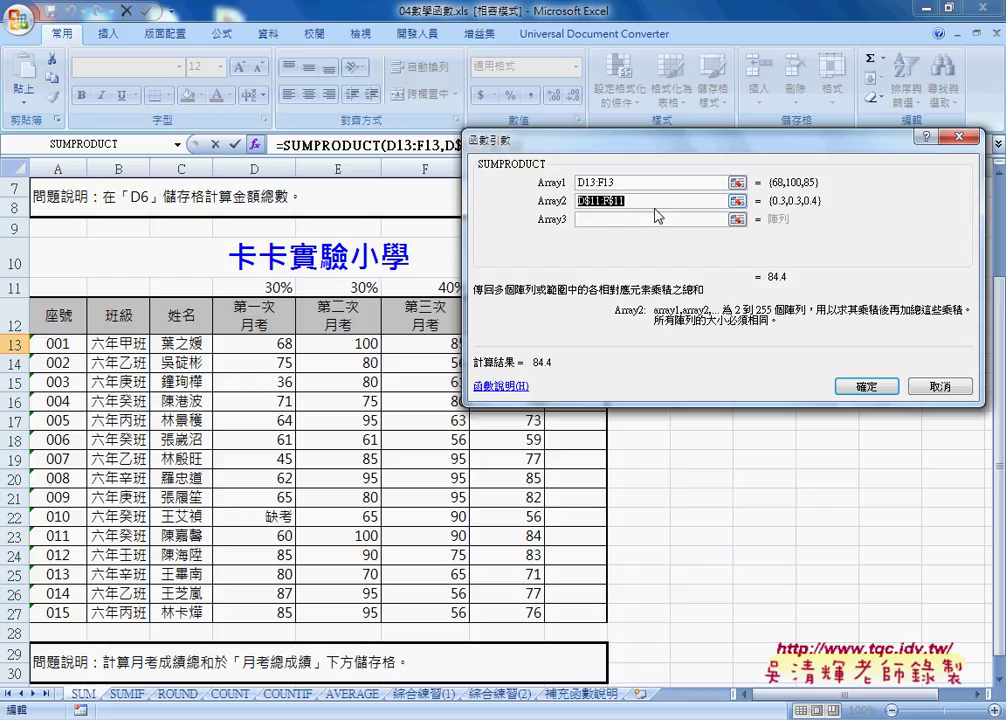
click(652, 202)
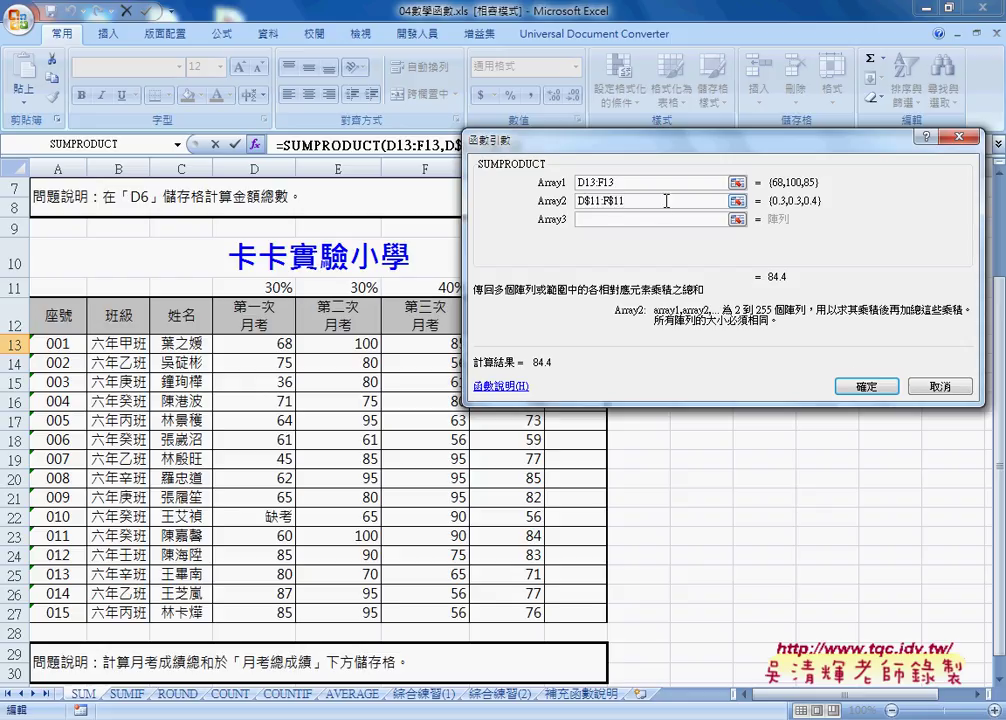
click(864, 386)
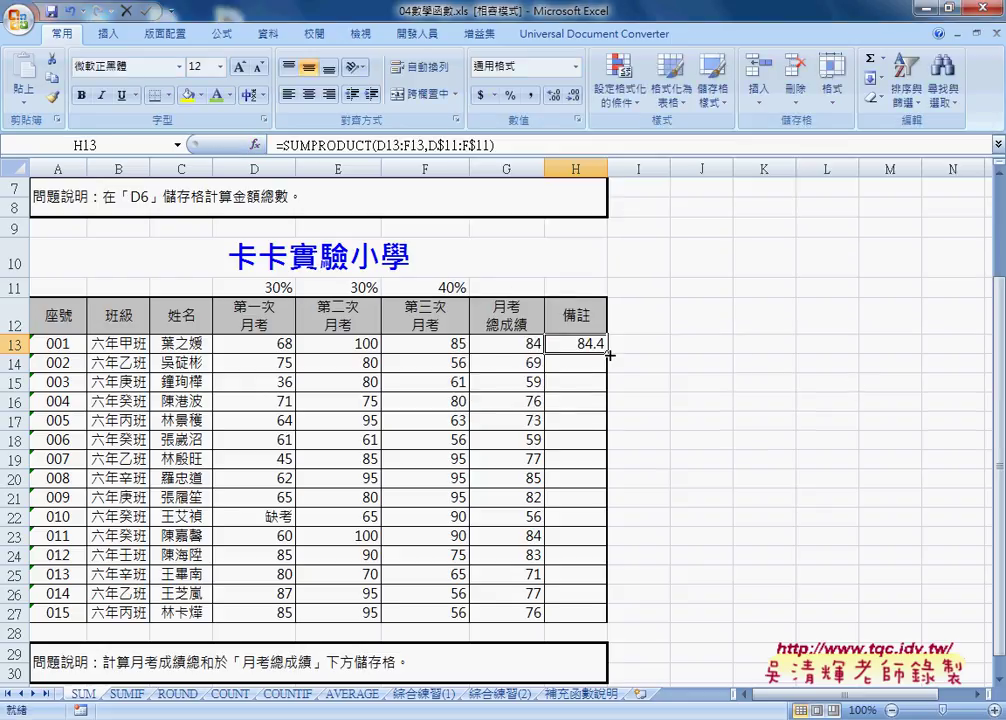
Fill H13 down to H27 and show the results as whole numbers.
drag(609, 354, 598, 610)
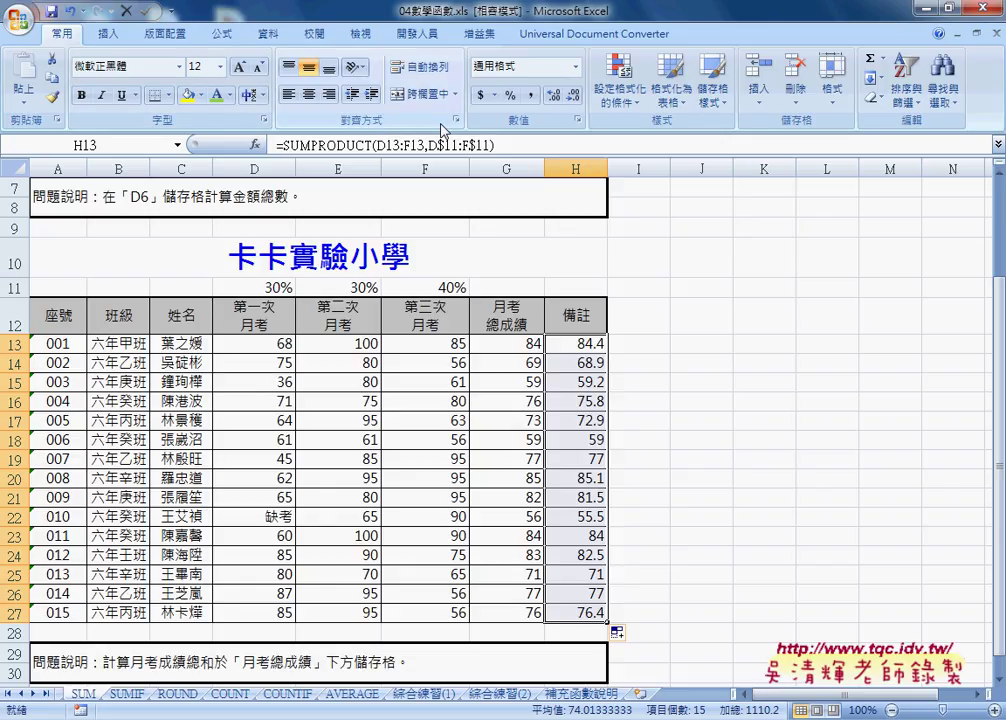
click(574, 96)
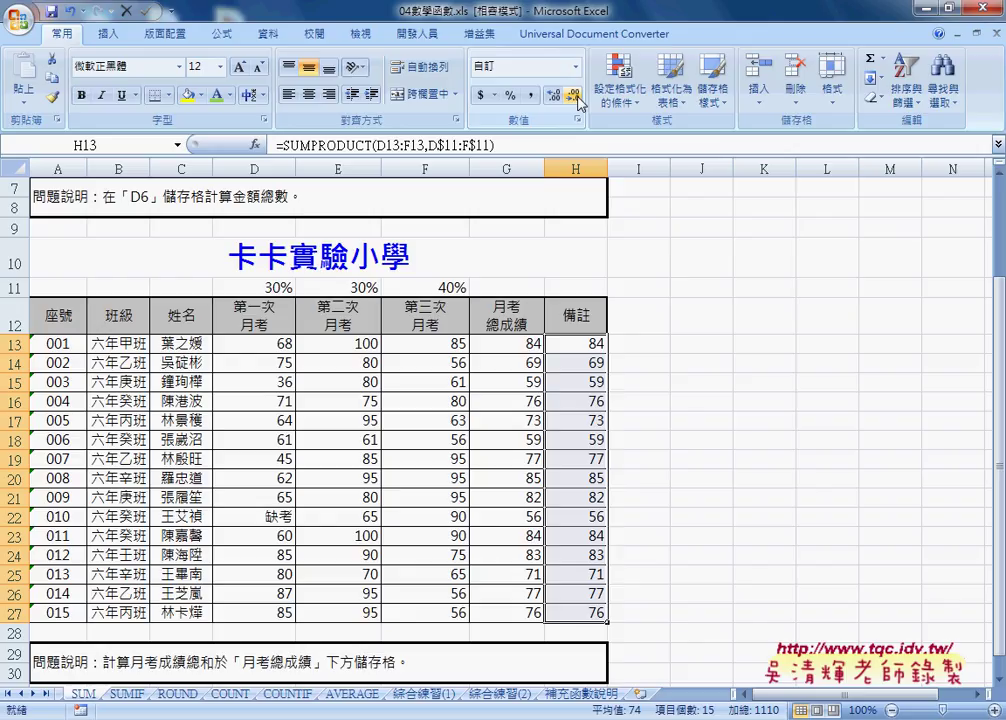
click(521, 344)
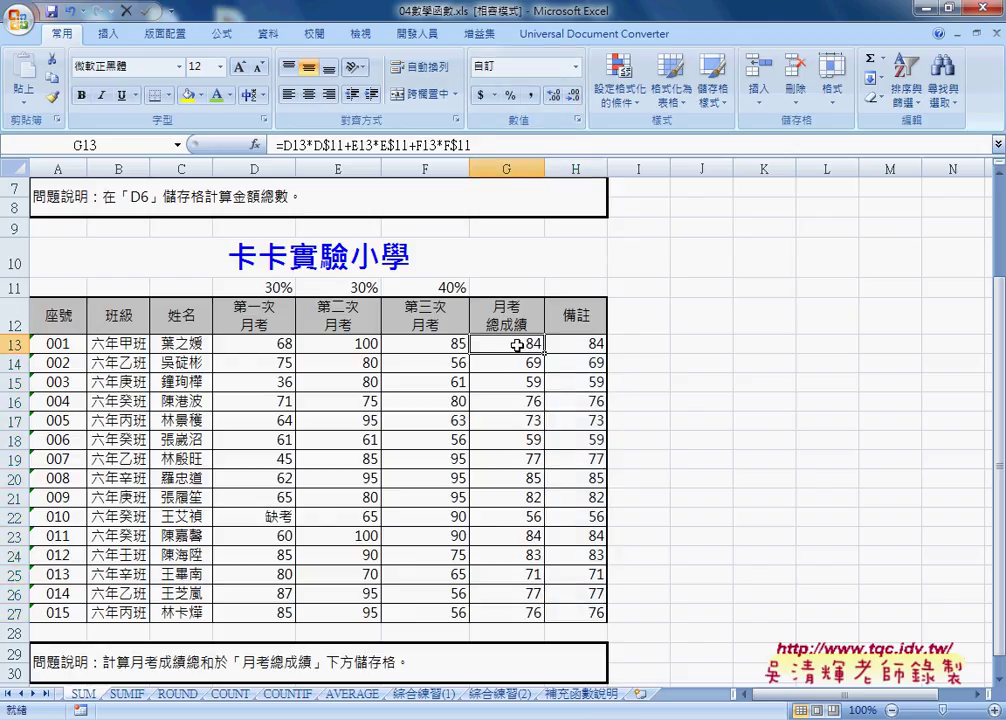
click(572, 347)
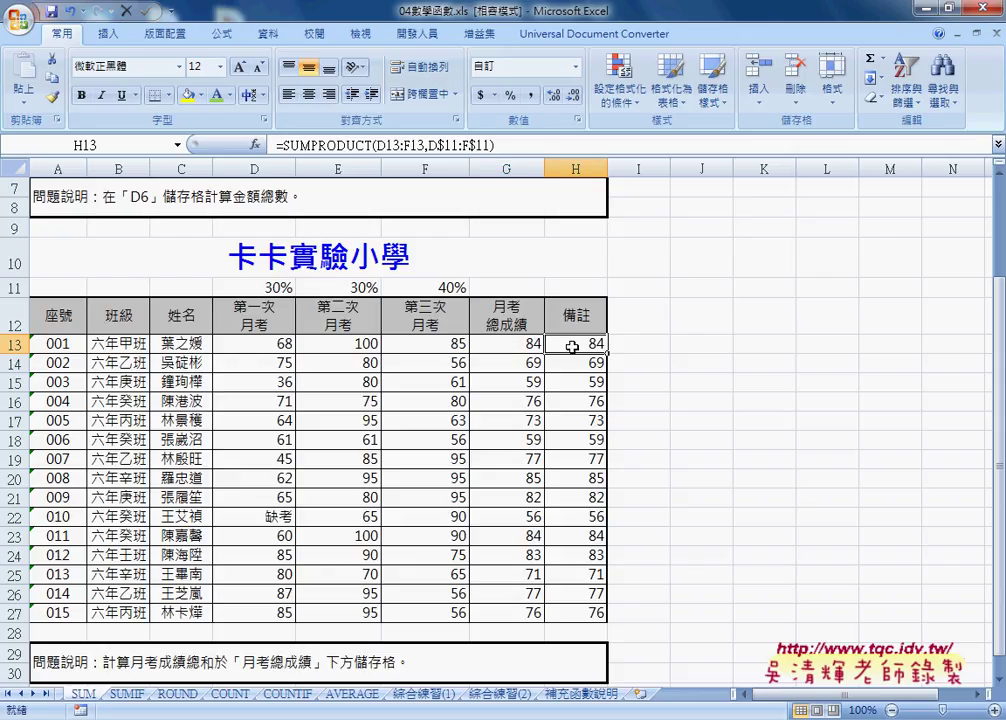
click(634, 315)
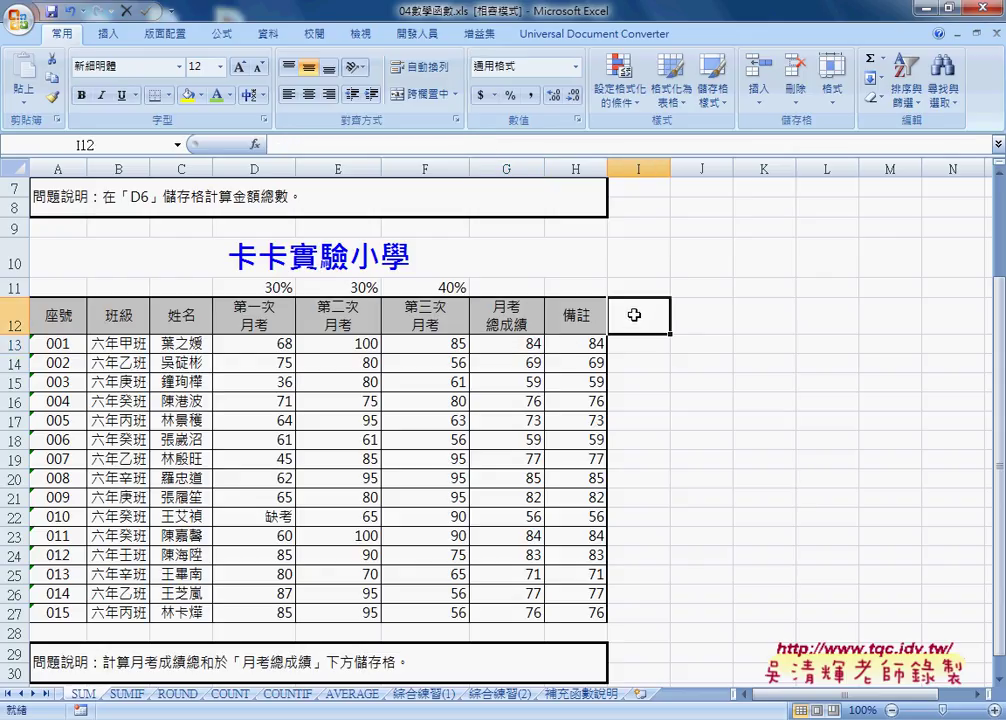
Type the header VBA into cell I12.
text(VB)
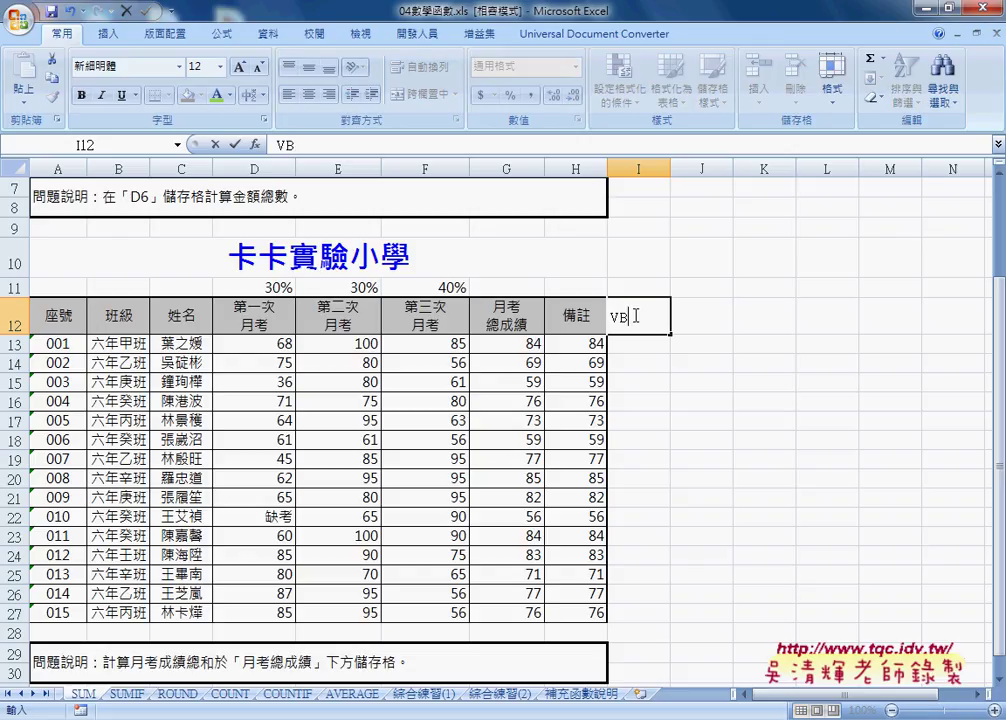
text(A)
key(Return)
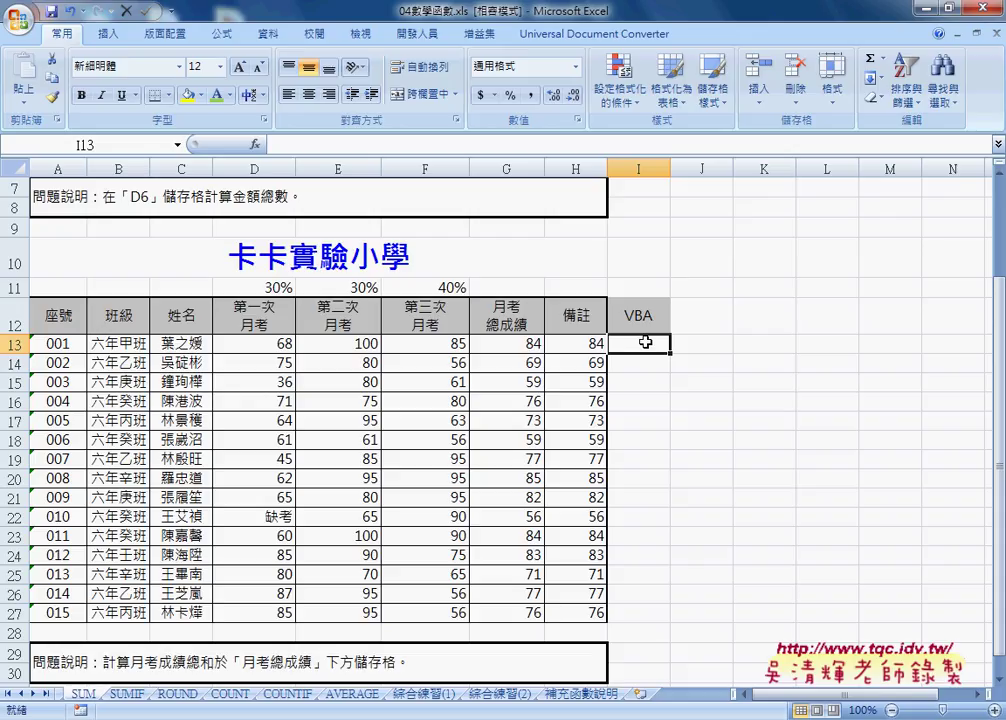
click(644, 316)
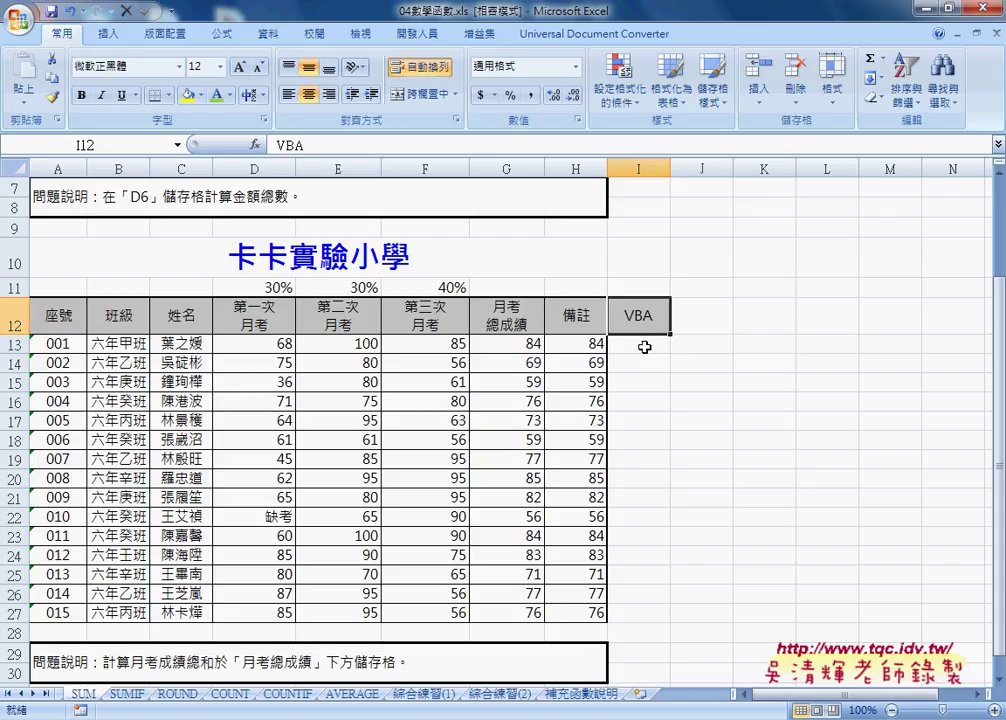
click(645, 346)
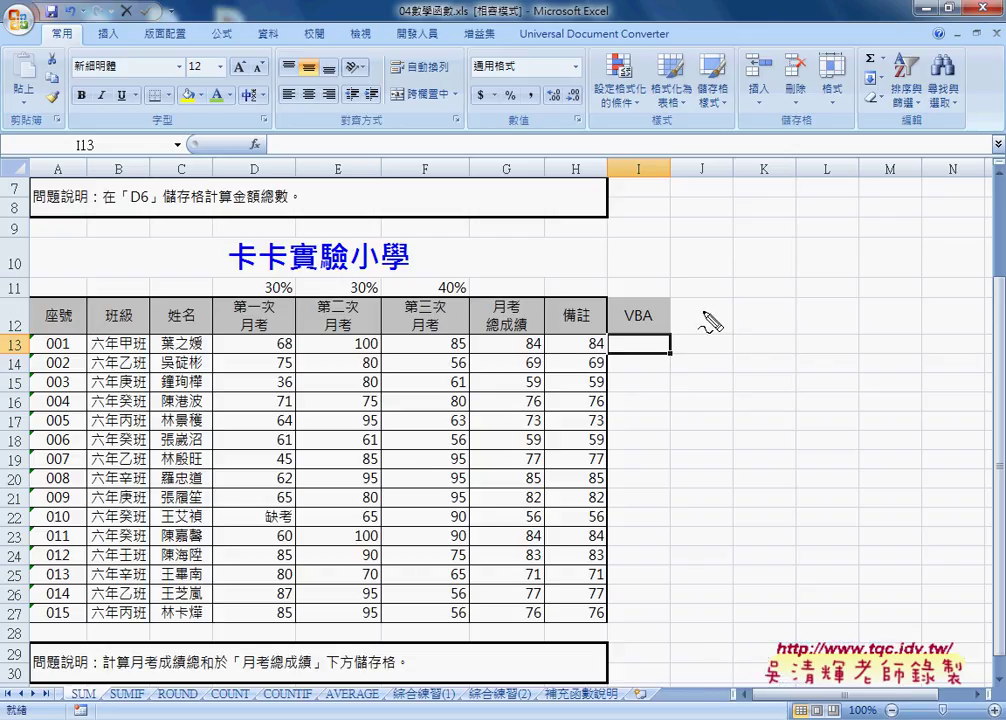
mouse_move(701, 330)
mouse_down()
mouse_move(775, 333)
mouse_move(708, 336)
mouse_move(708, 372)
mouse_move(776, 378)
mouse_up()
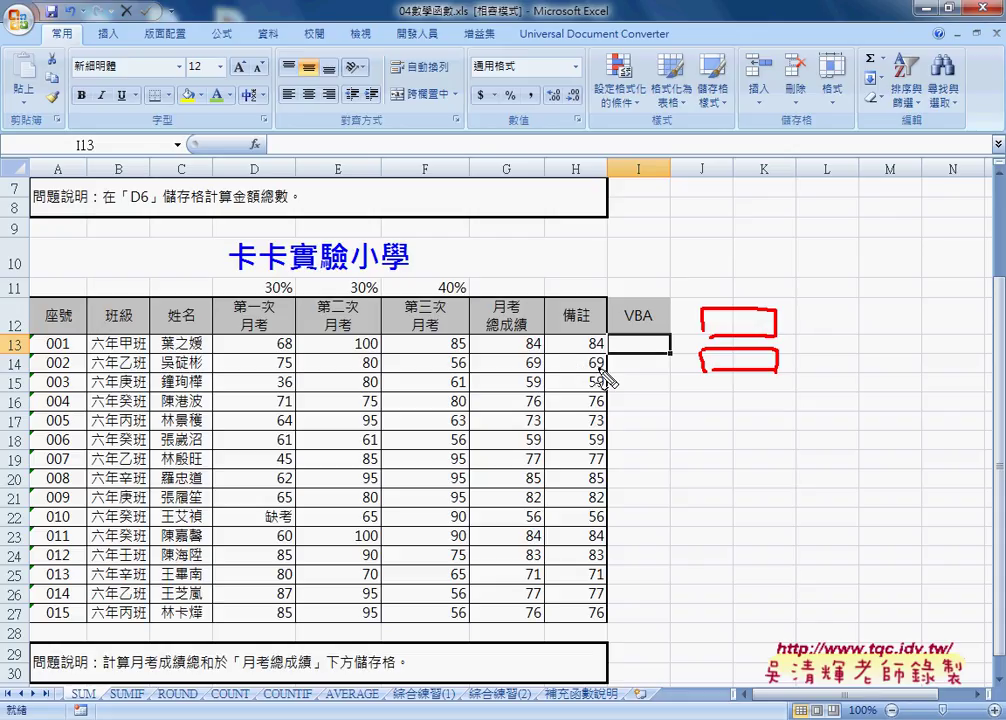
mouse_move(637, 345)
mouse_down()
mouse_move(637, 435)
mouse_move(646, 420)
mouse_up()
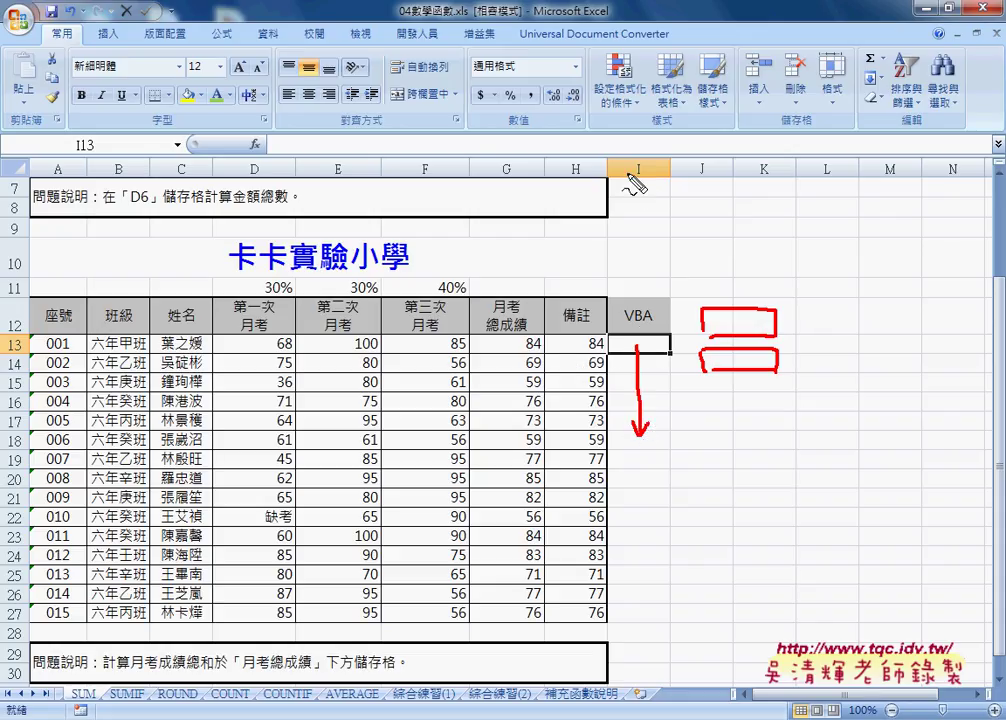
mouse_move(636, 158)
mouse_down()
mouse_move(645, 162)
mouse_move(638, 156)
mouse_up()
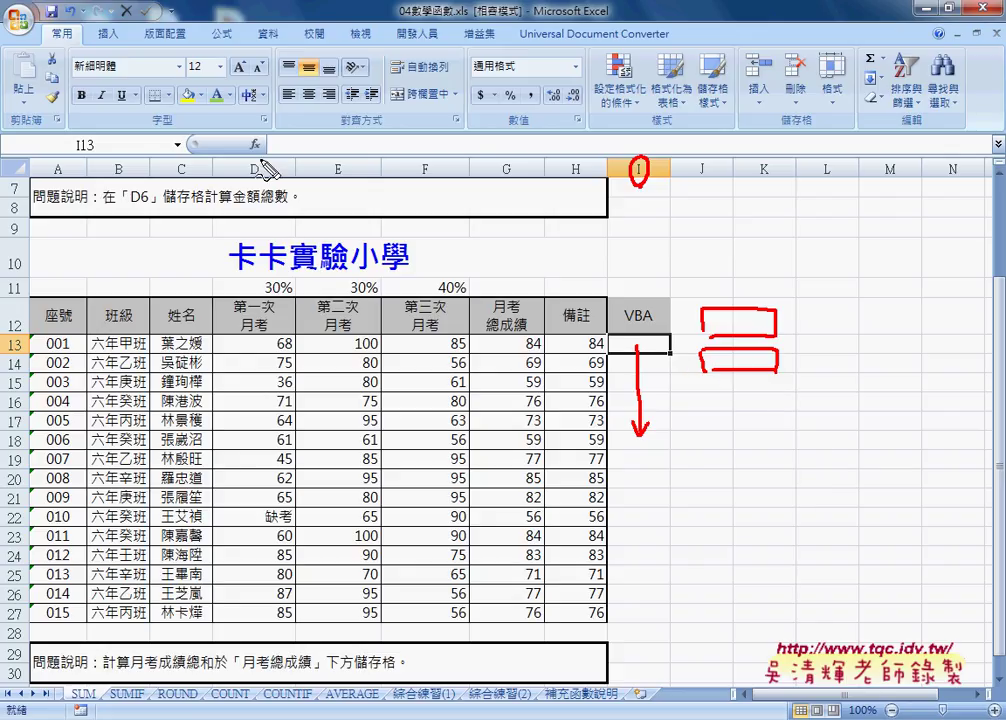
mouse_move(262, 134)
mouse_down()
mouse_move(247, 150)
mouse_move(266, 152)
mouse_up()
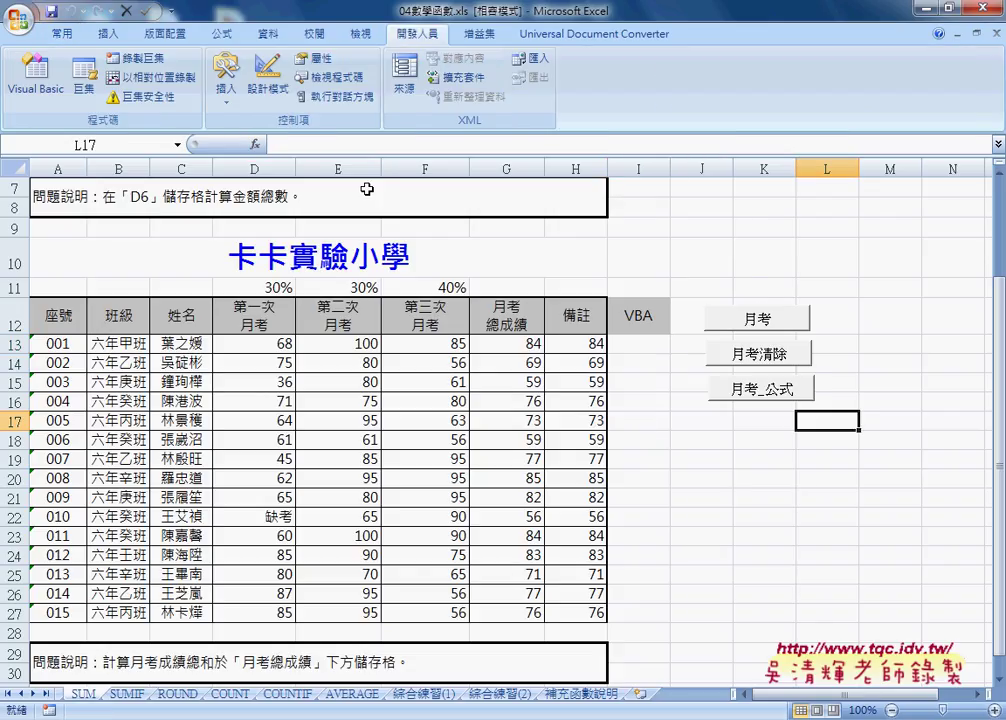
Run the 月考, 月考清除 and 月考_公式 macros and inspect the formula written into I13.
click(521, 343)
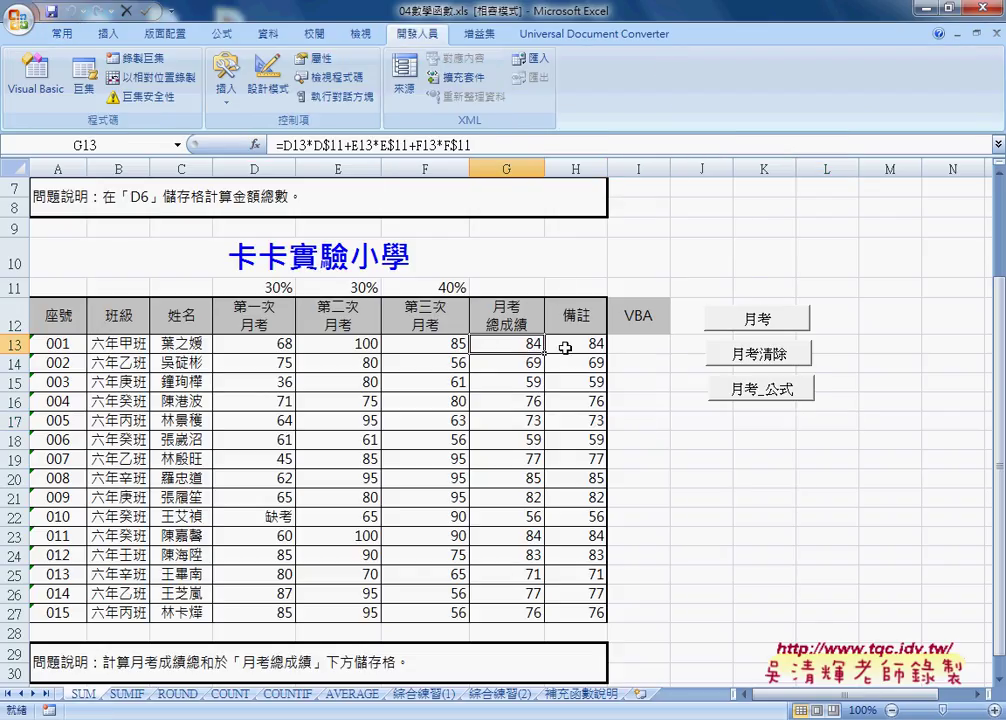
click(565, 347)
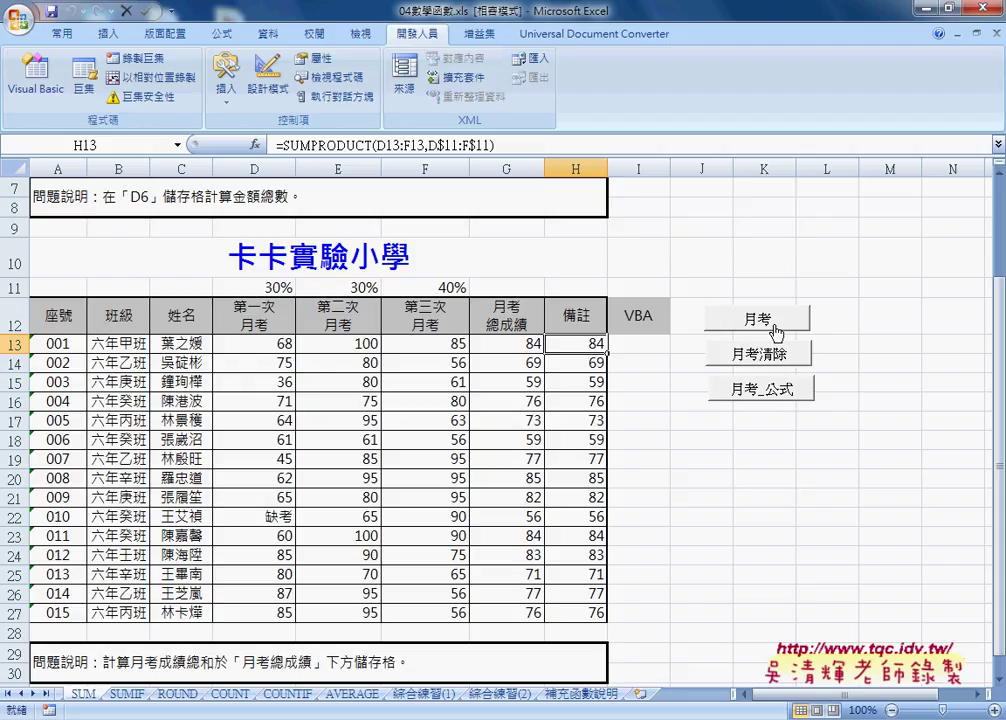
click(776, 330)
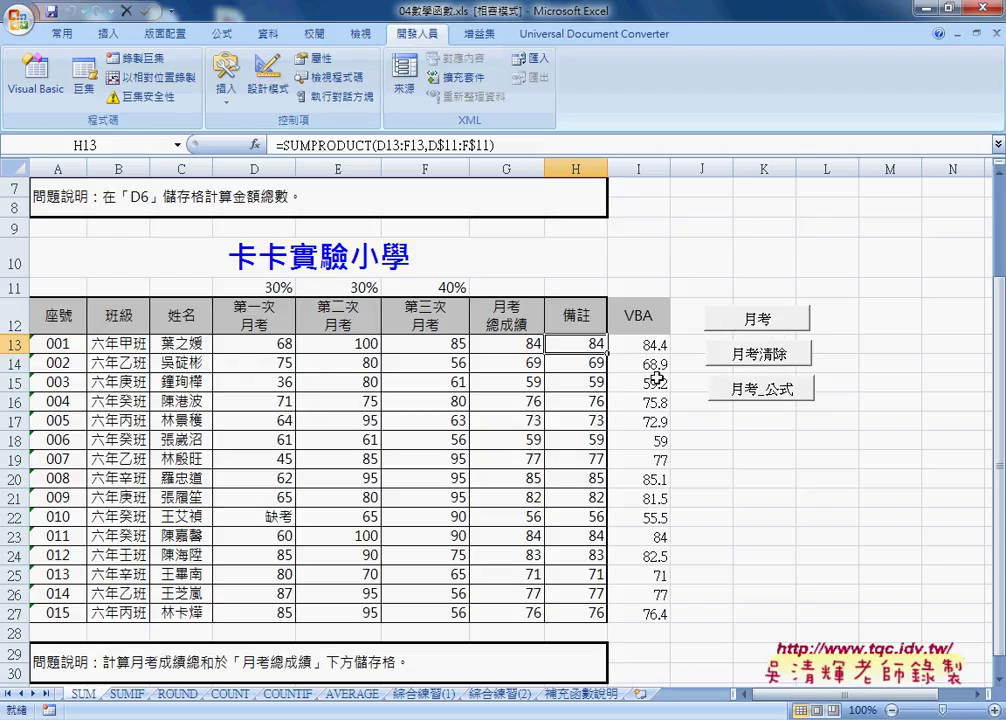
click(765, 354)
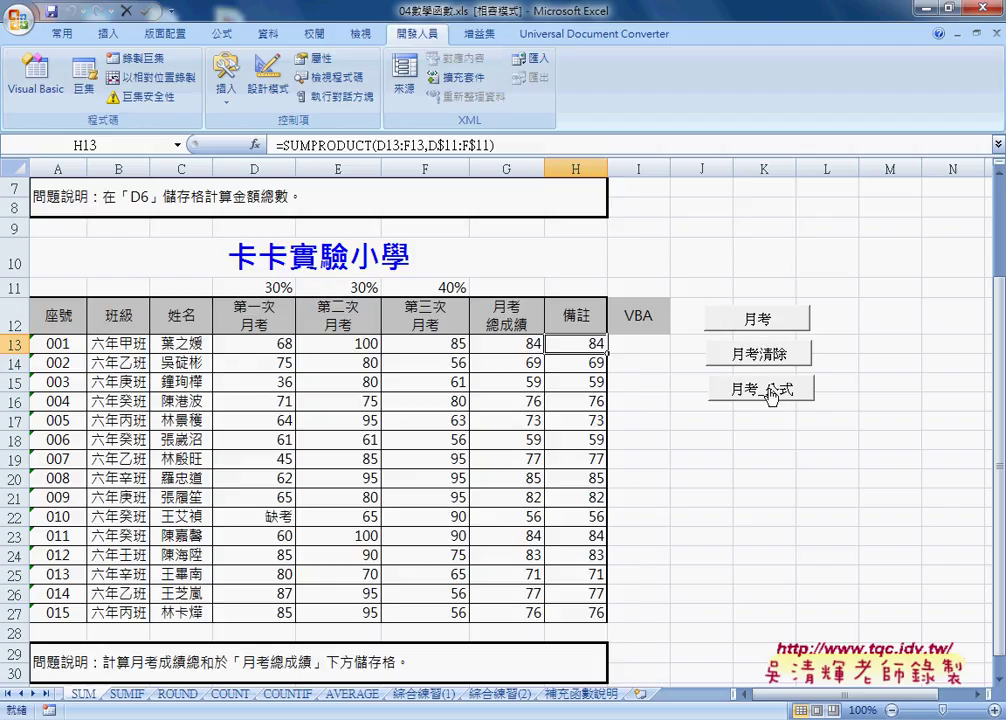
click(770, 394)
click(640, 343)
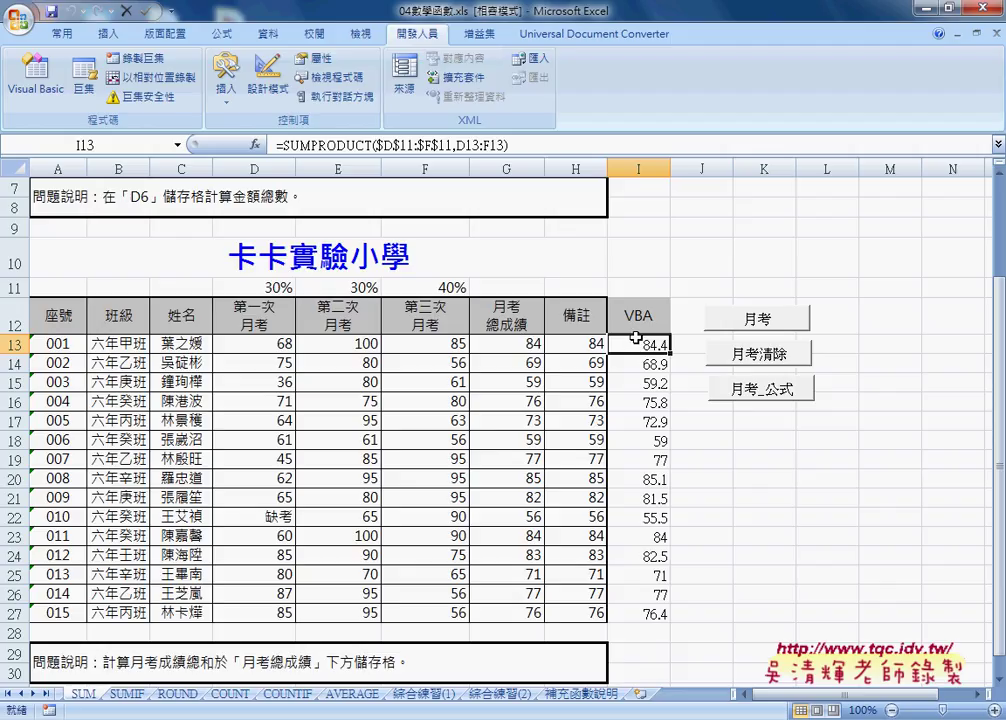
Rerun the macros to compare, ending with 月考 so I13:I27 holds weighted values 84.4 to 76.4.
click(765, 322)
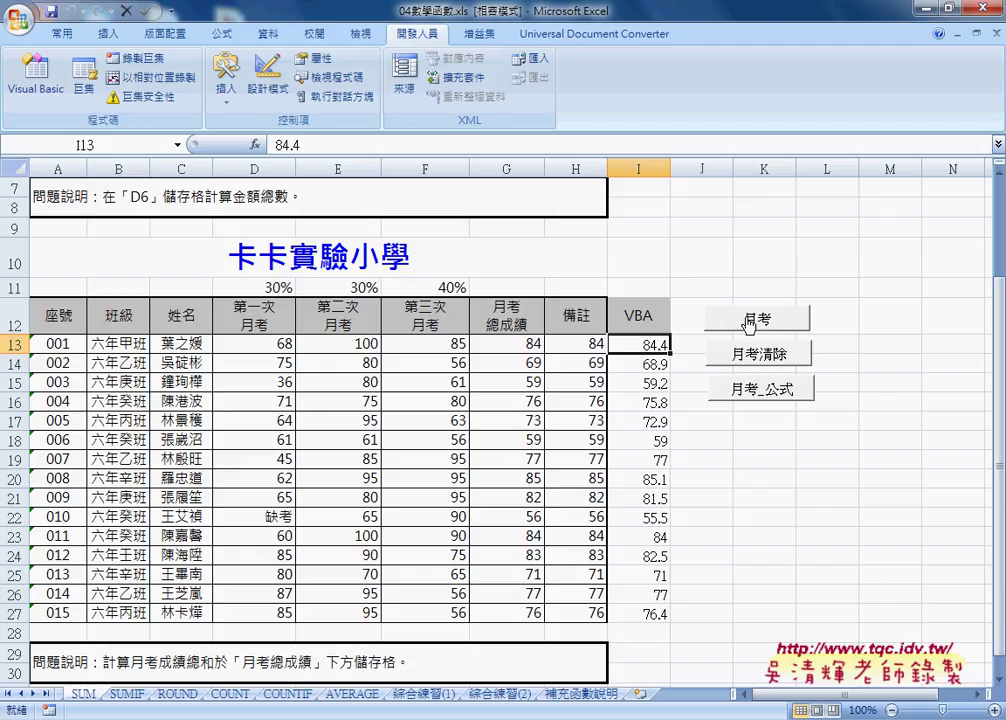
click(759, 396)
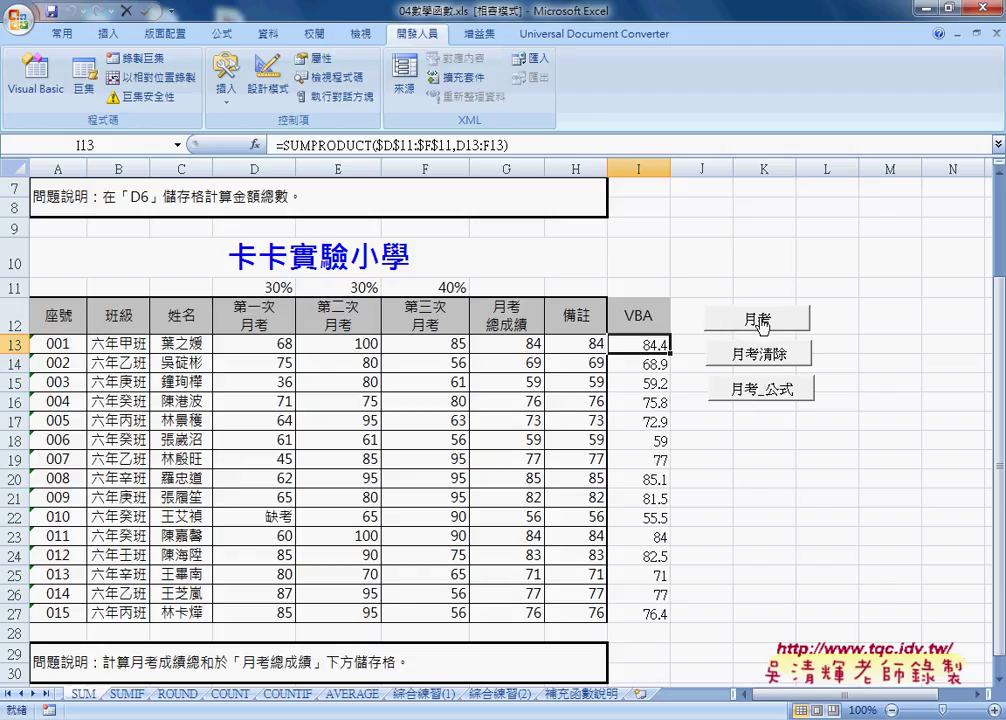
click(588, 343)
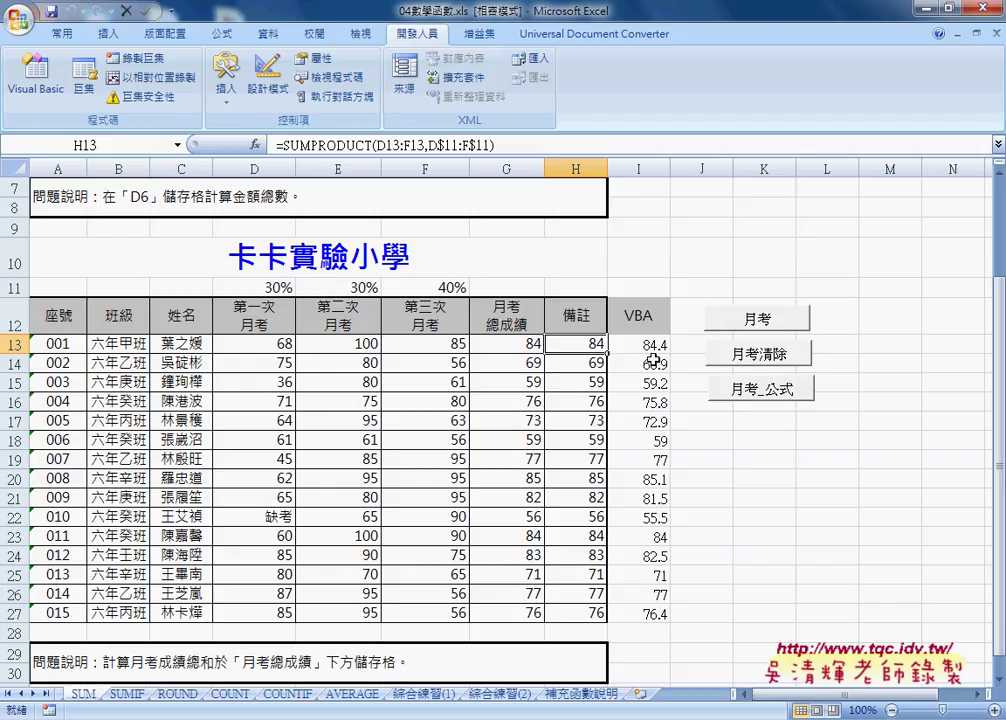
click(730, 355)
click(763, 327)
drag(649, 345, 648, 614)
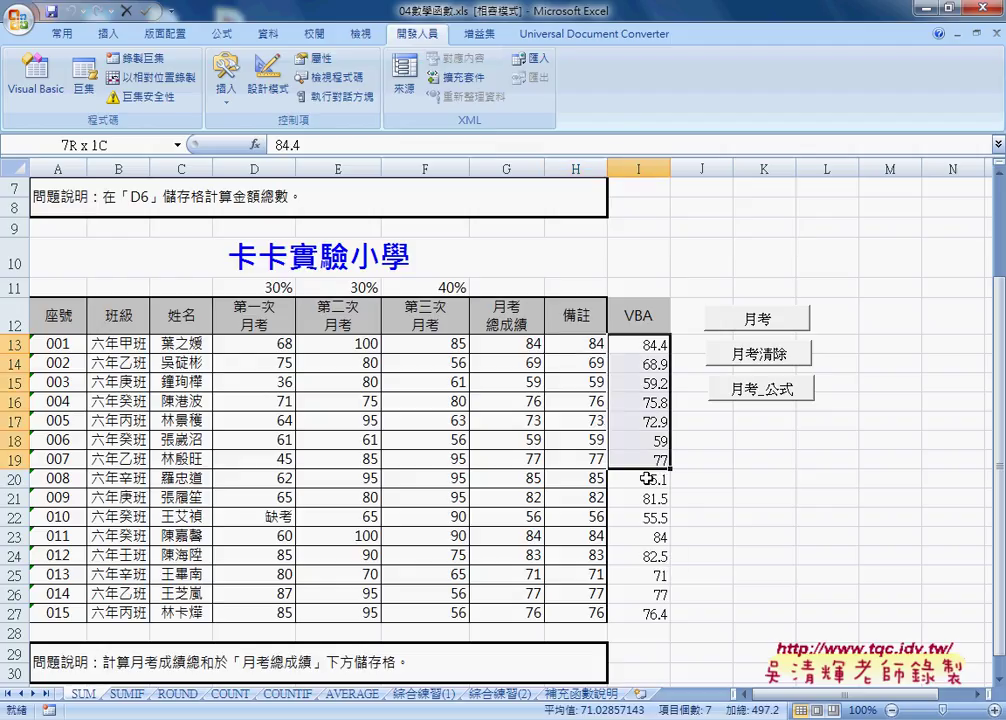
right_click(650, 380)
click(727, 610)
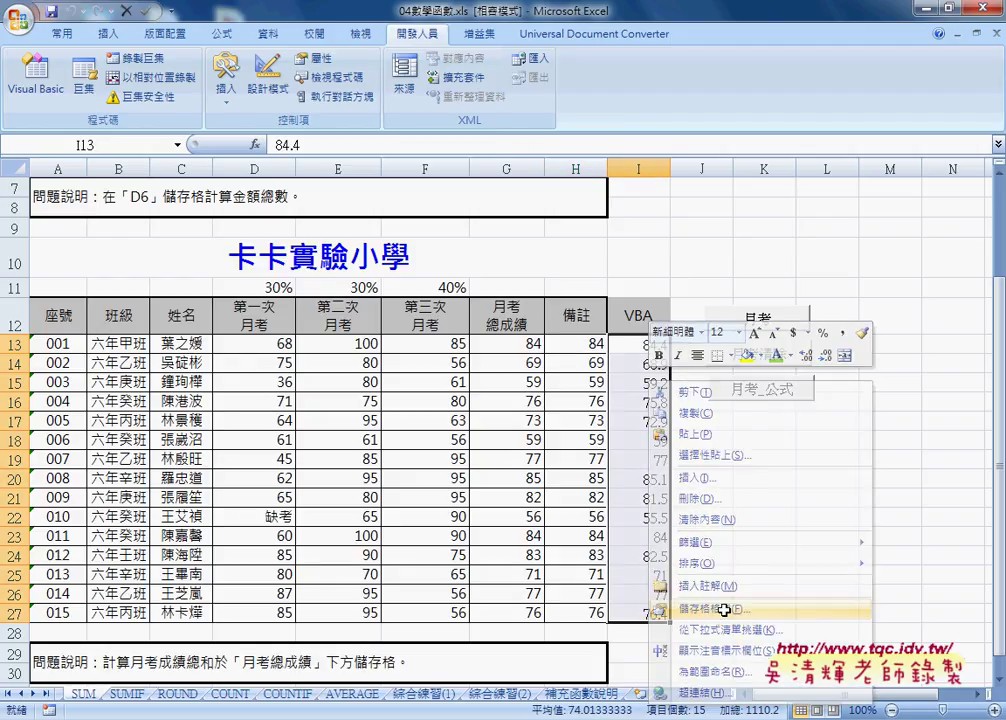
drag(650, 349, 650, 206)
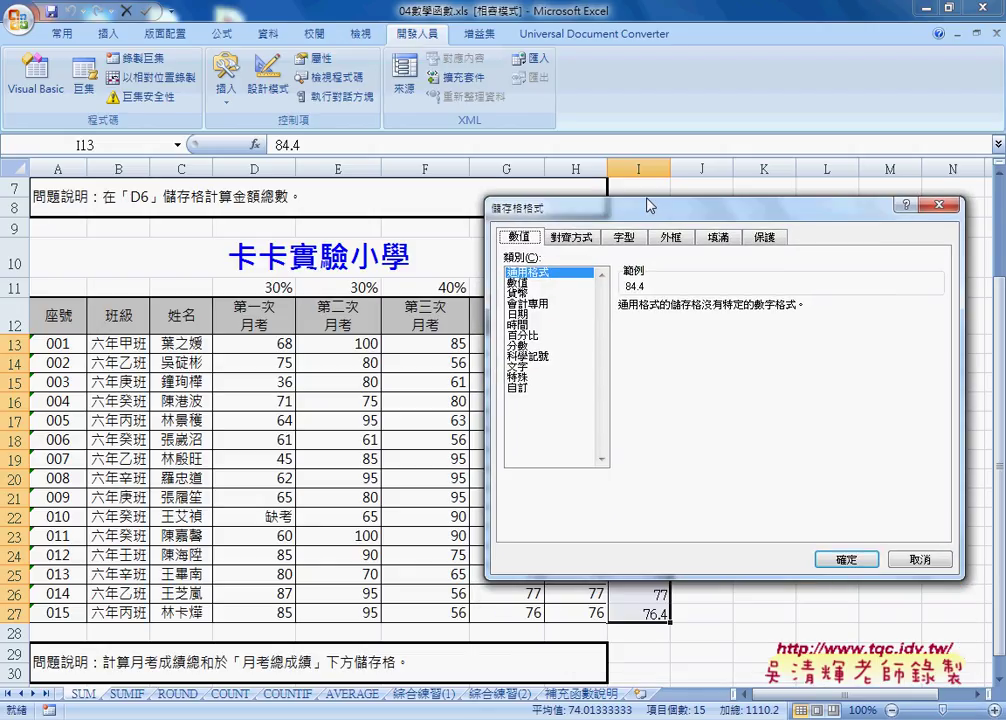
click(522, 280)
click(690, 305)
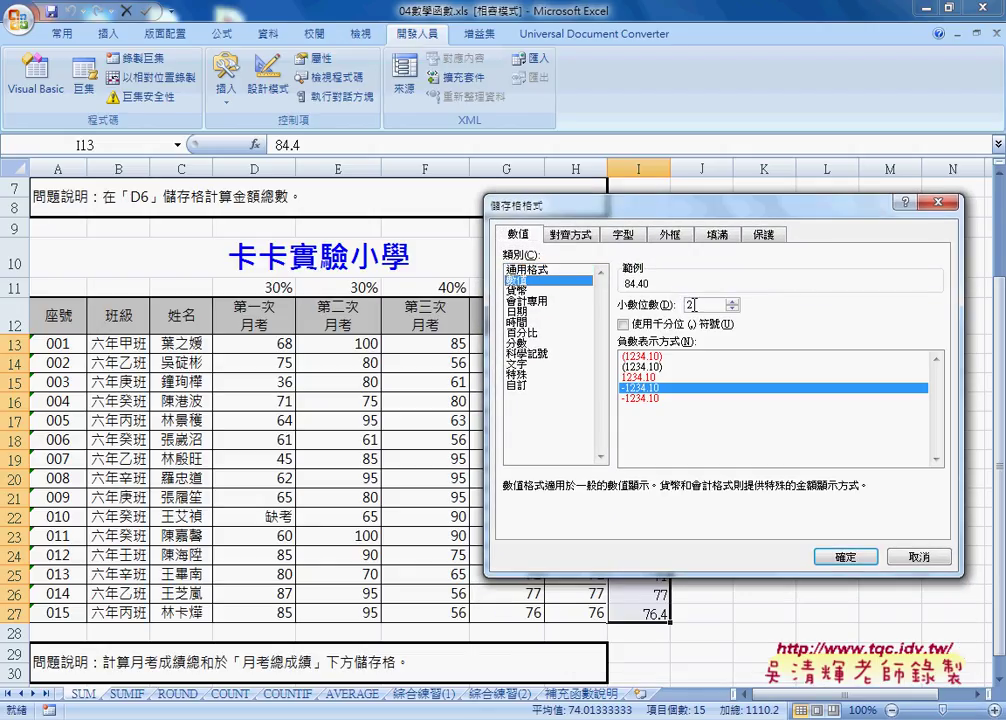
key(Down)
key(Down)
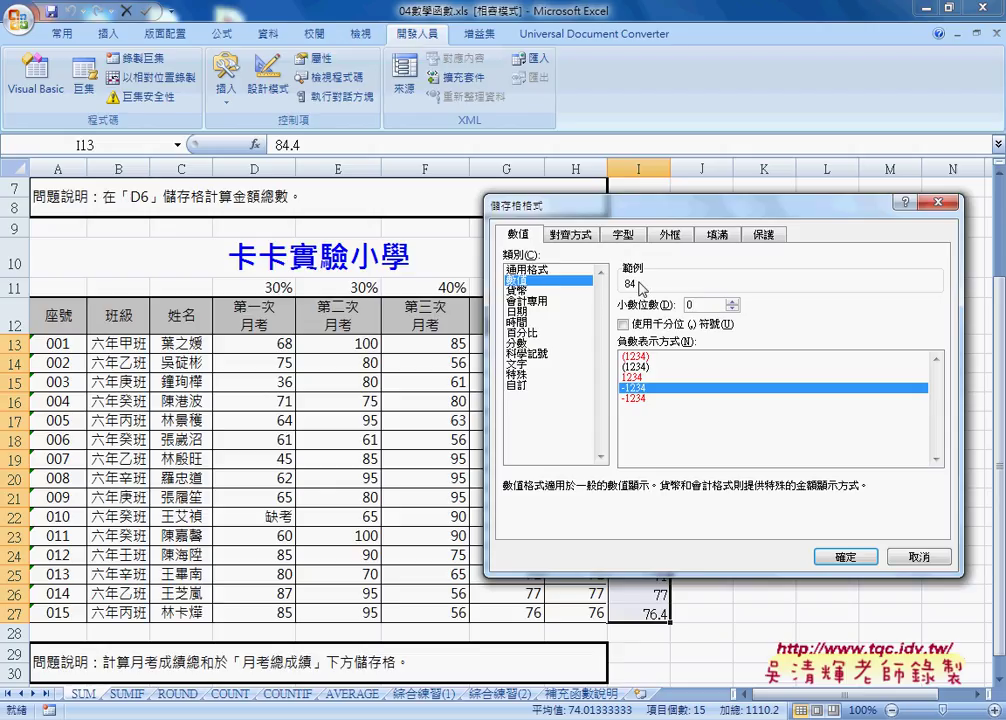
click(516, 386)
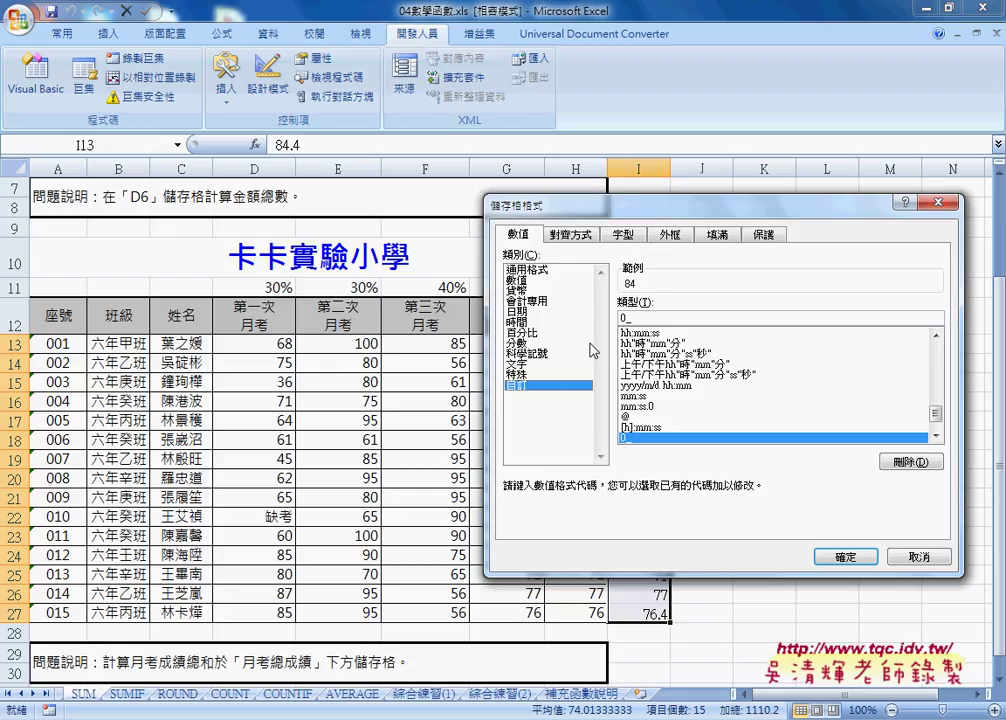
double_click(655, 318)
click(631, 318)
key(shift+Left)
key(BackSpace)
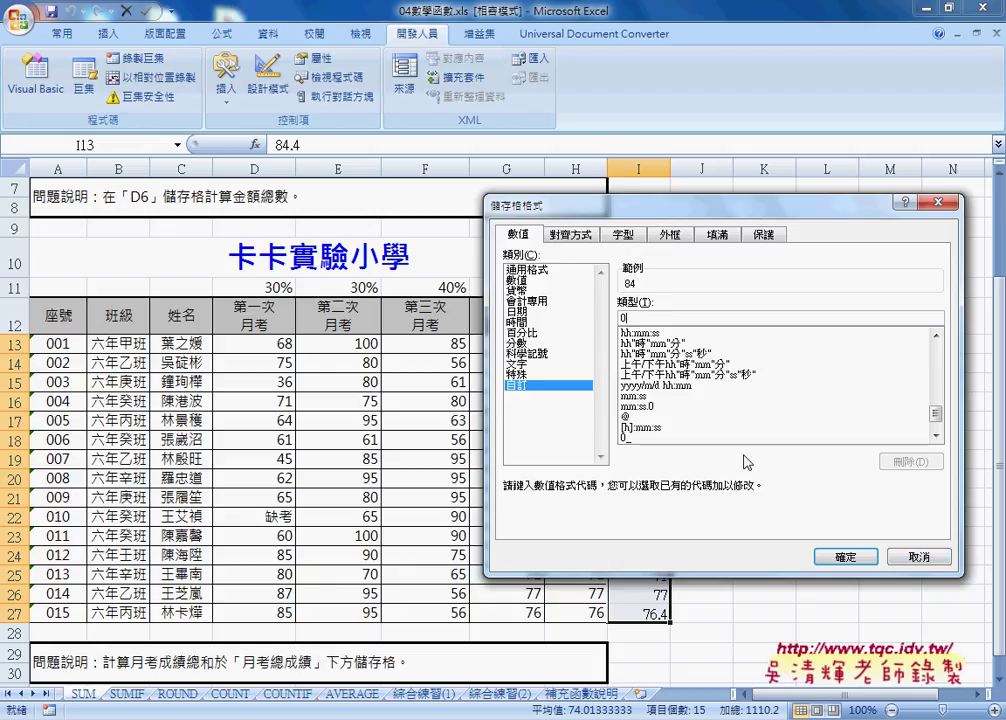
click(917, 557)
click(827, 537)
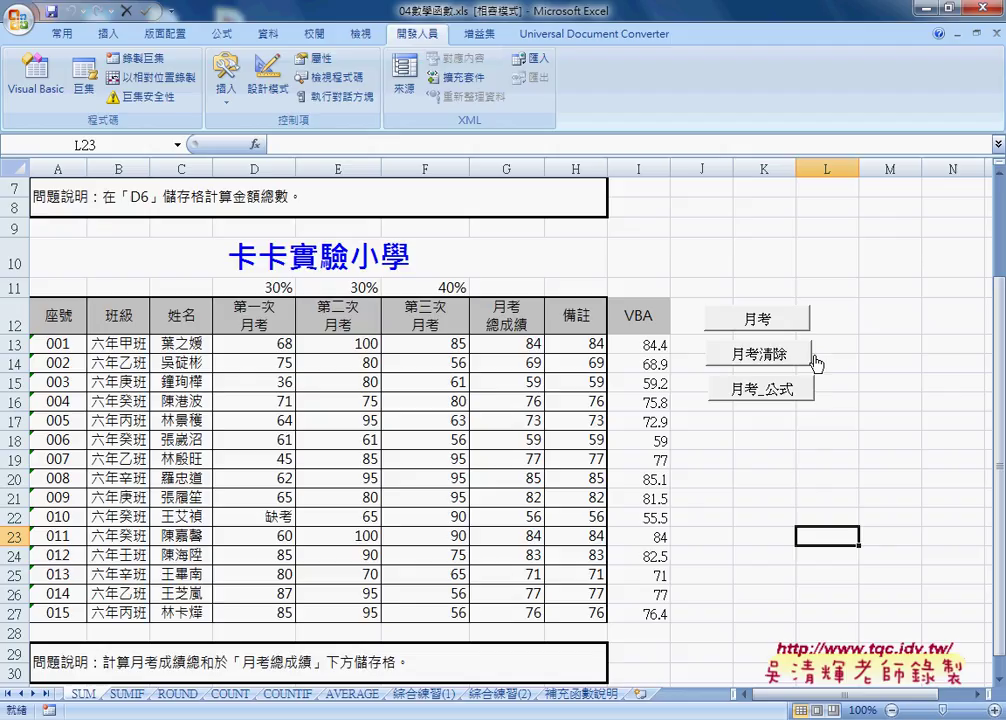
Rerun the weighted-score macro and open the 月考清除 clearing macro's code for editing.
click(795, 320)
right_click(766, 365)
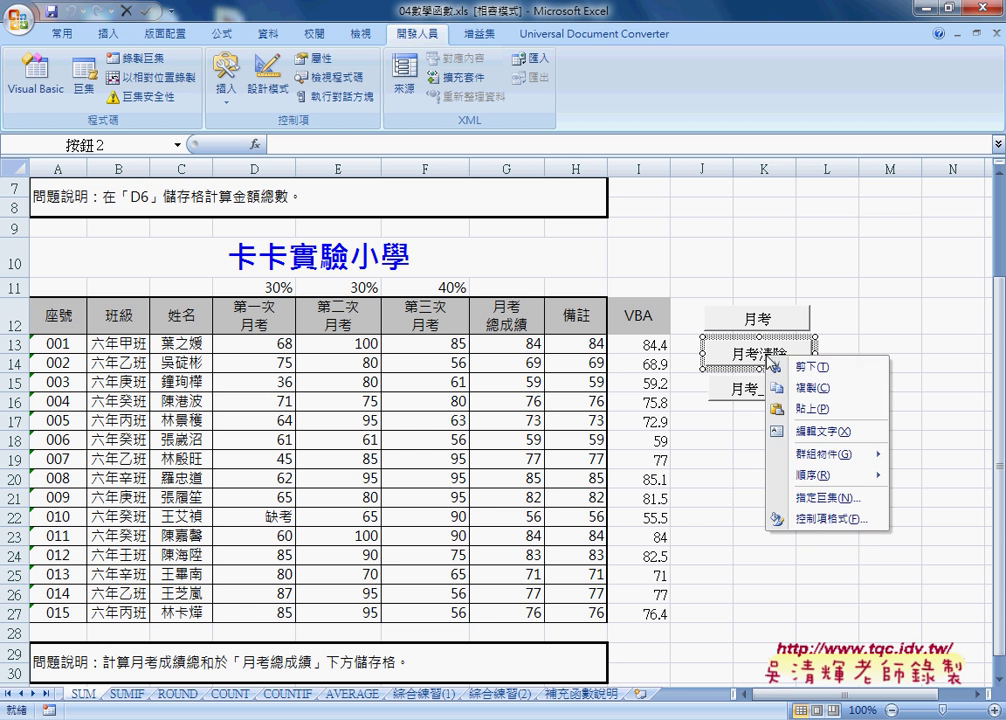
click(826, 497)
click(945, 394)
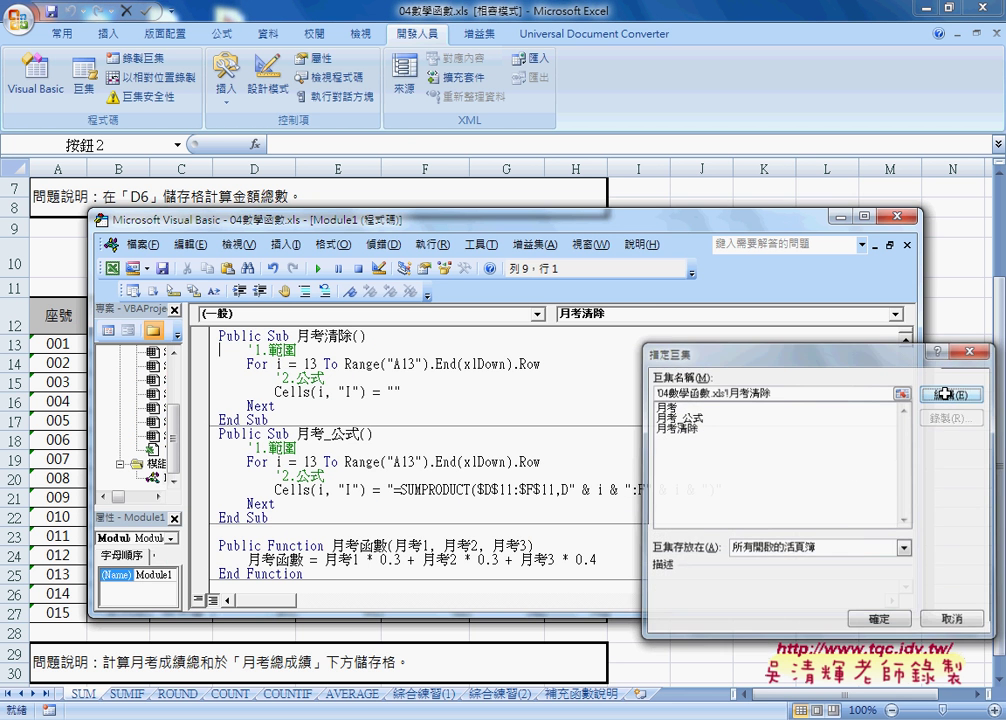
Resize the code editor and review the 月考清除 loop that writes empty strings to column I.
drag(567, 230, 620, 199)
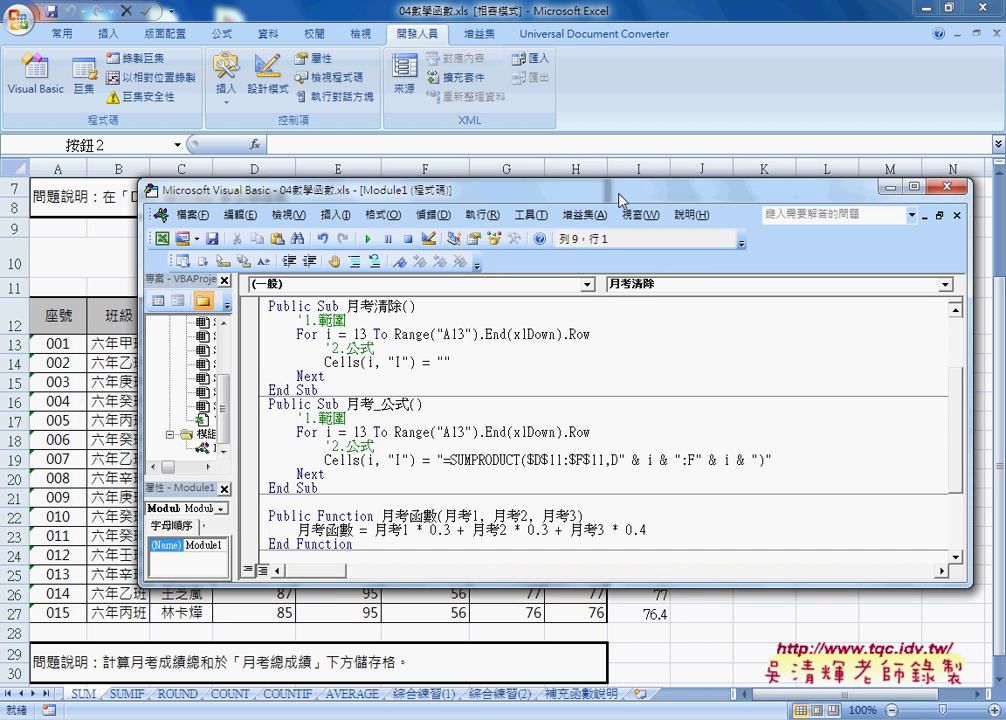
drag(975, 383, 843, 383)
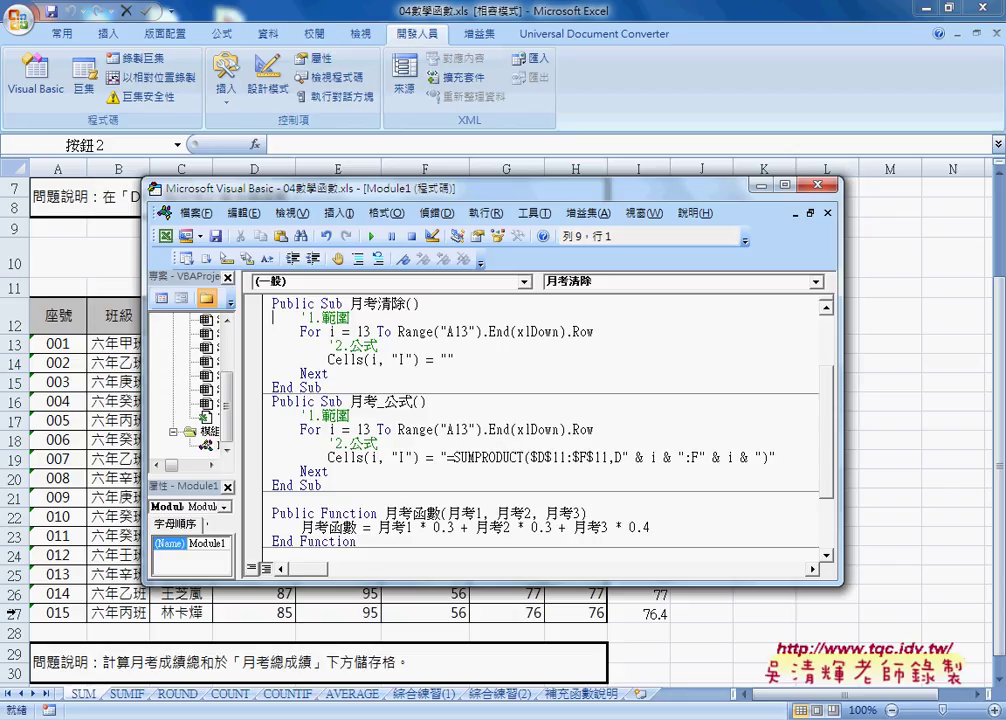
double_click(425, 332)
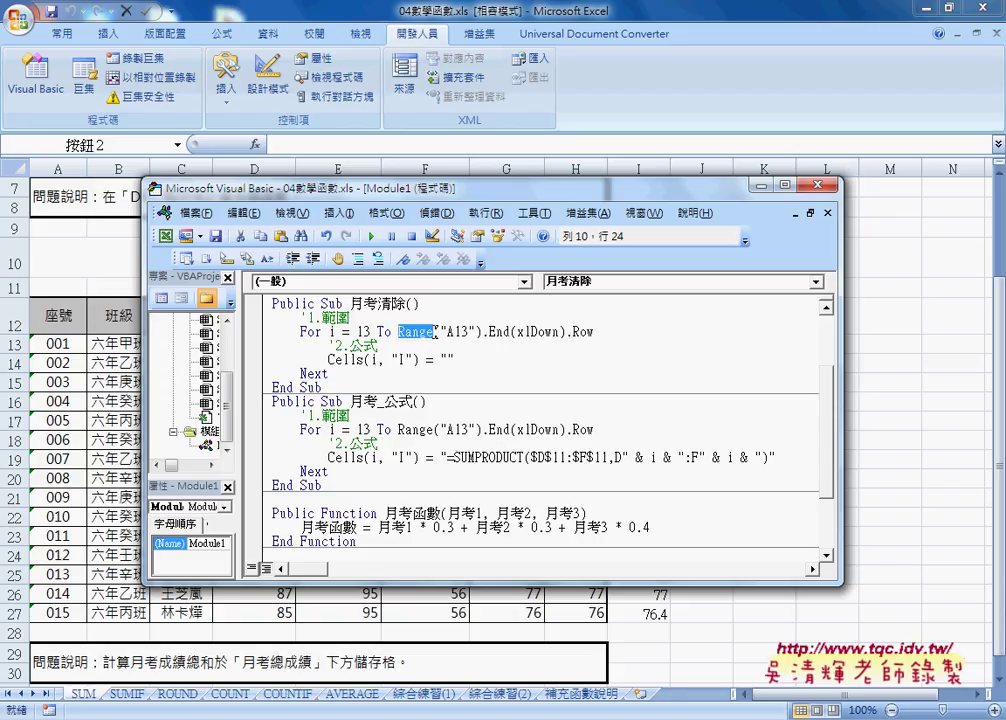
drag(434, 332, 595, 339)
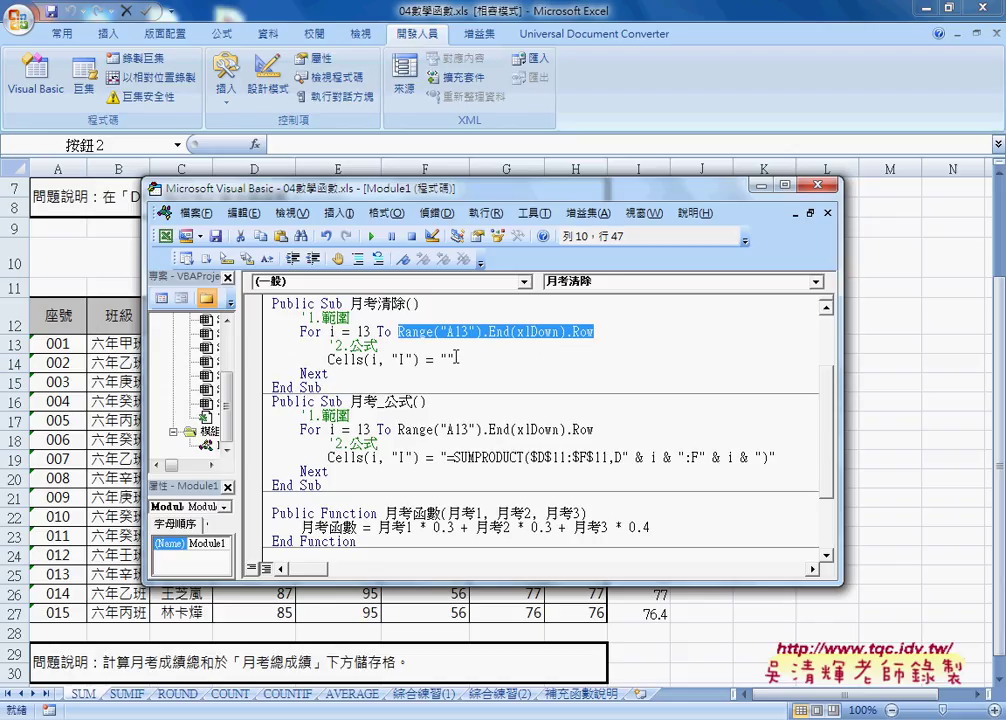
drag(453, 360, 441, 360)
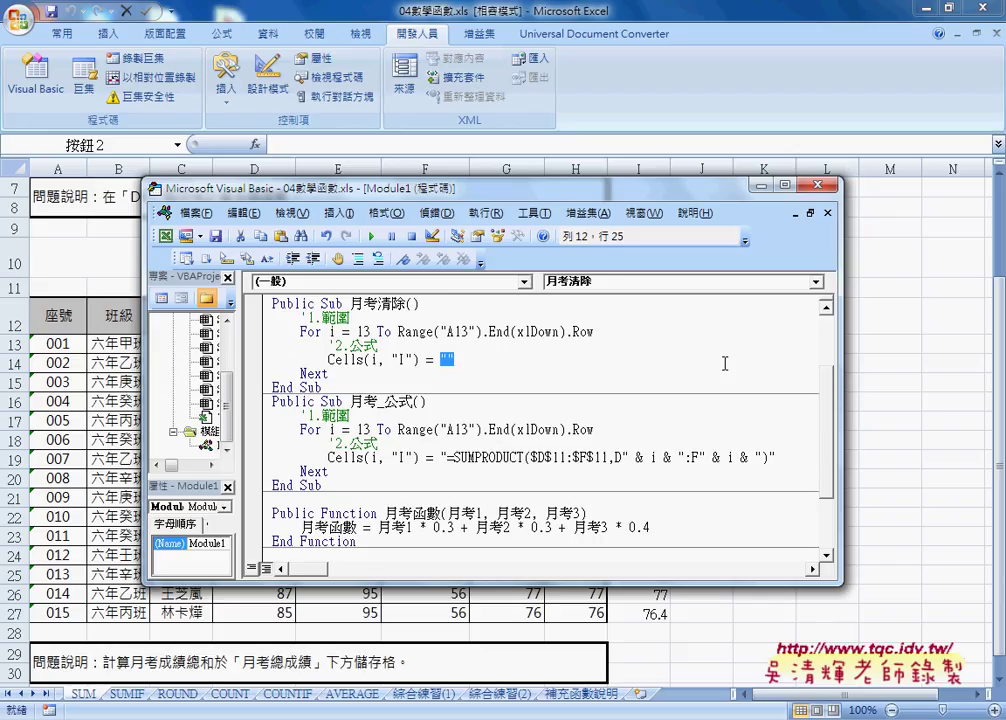
drag(651, 197, 403, 190)
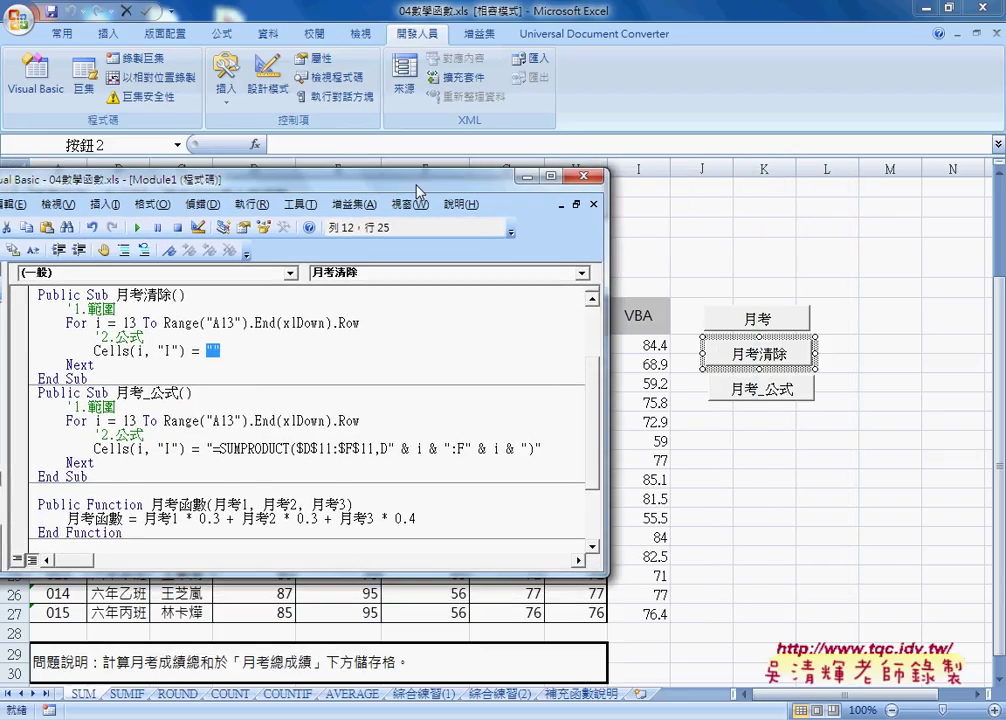
click(324, 328)
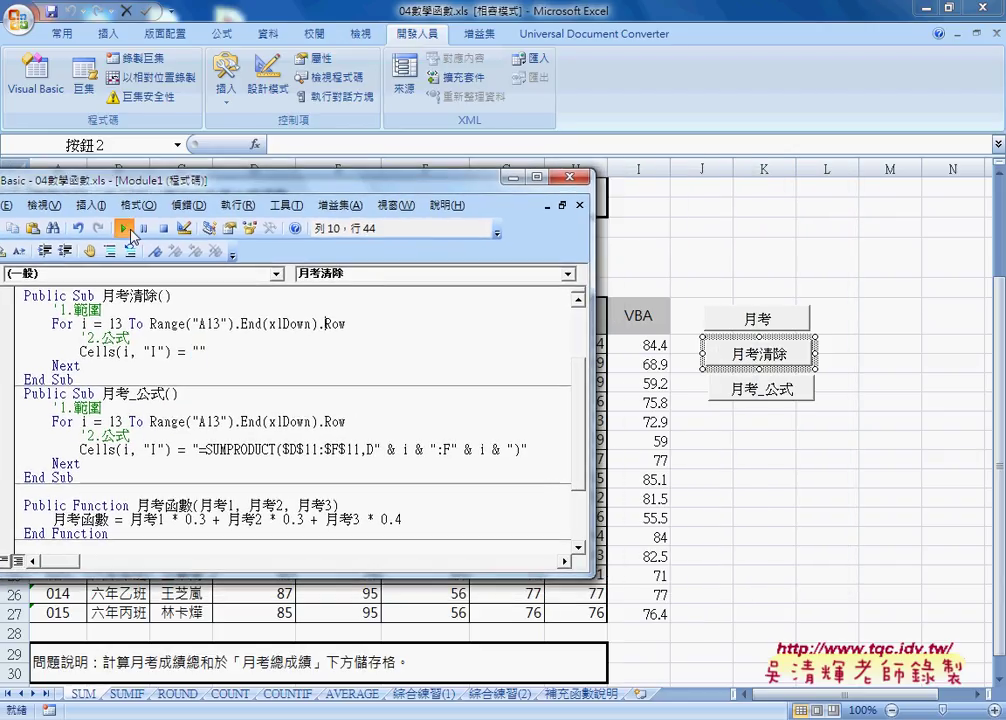
drag(201, 186, 253, 175)
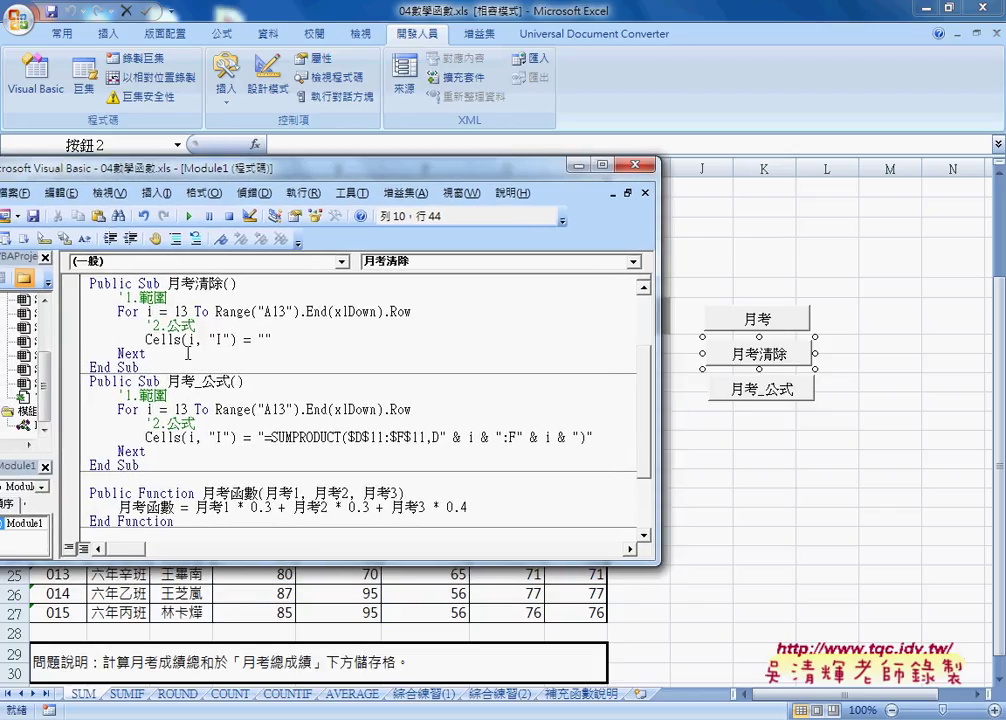
Bring the 月考 macro's score formula into view and mark its 0.3 weight.
drag(142, 367, 90, 283)
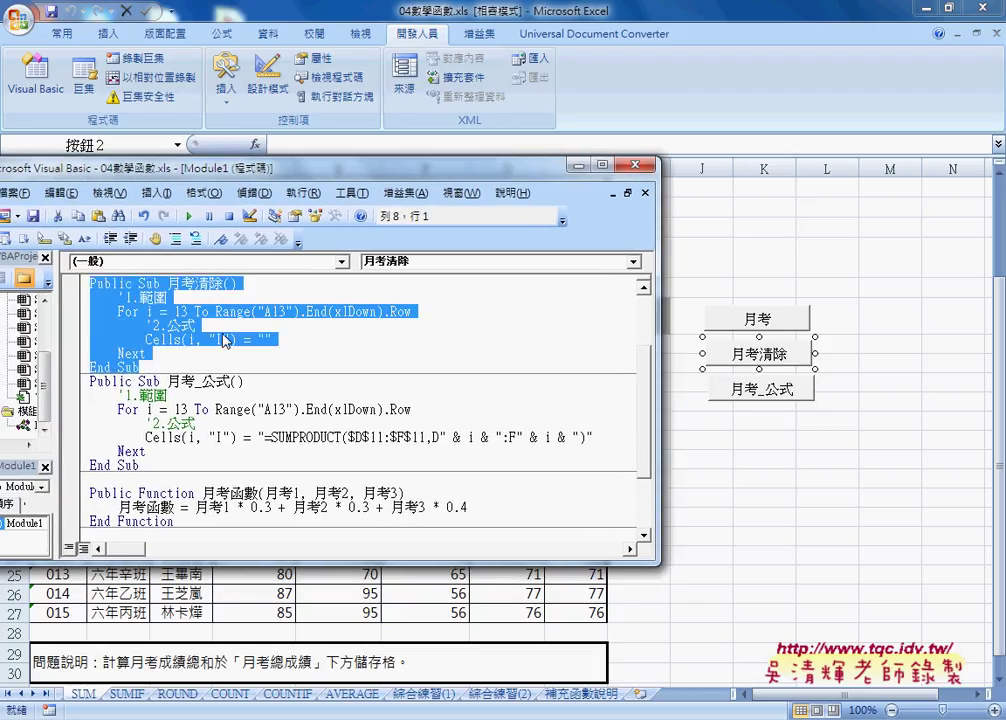
scroll(225, 340, up, 2)
scroll(225, 340, up, 1)
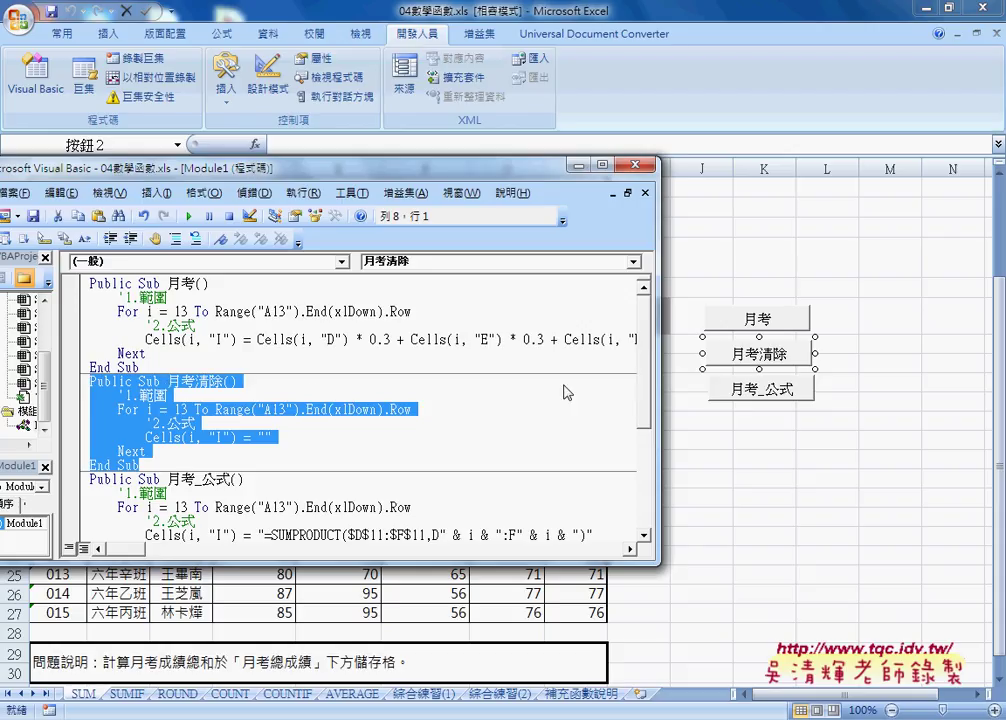
drag(658, 373, 736, 373)
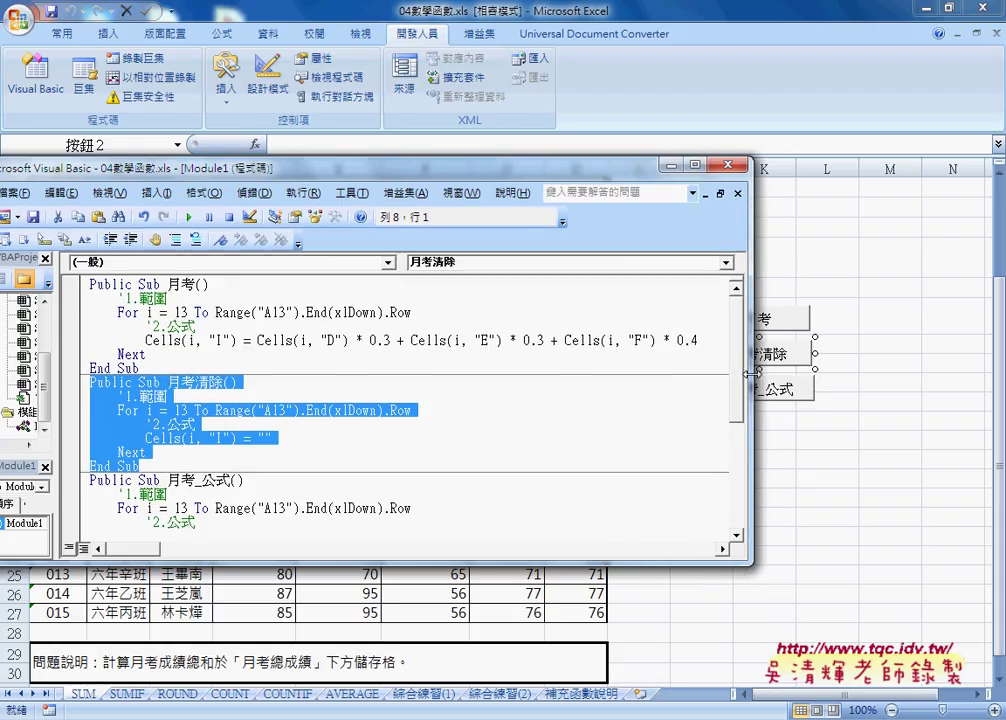
drag(527, 176, 456, 164)
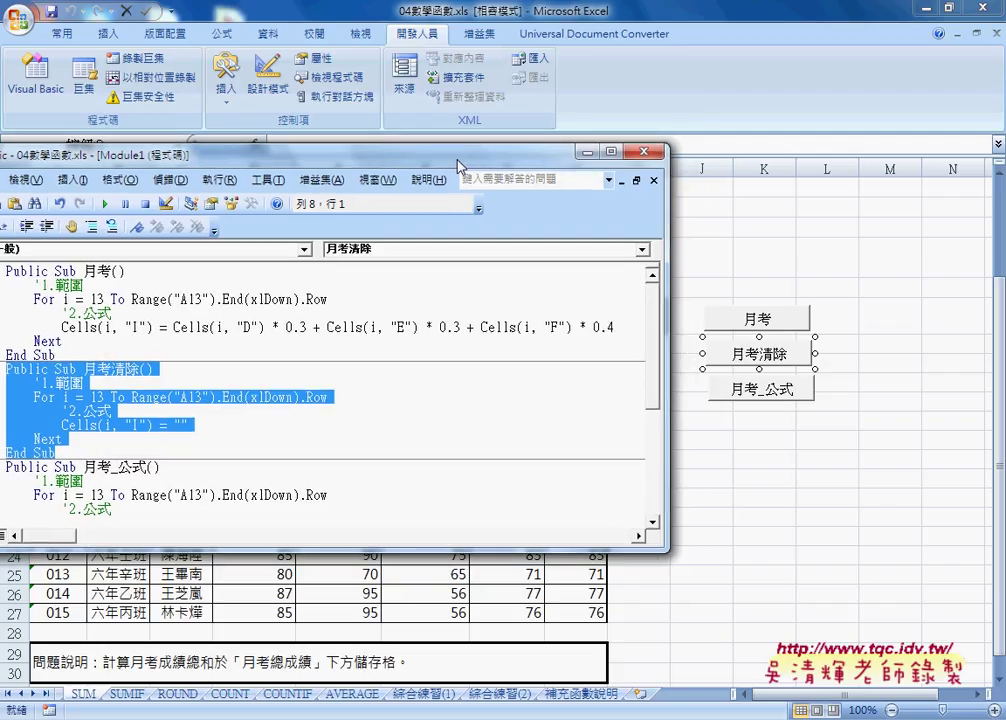
drag(285, 327, 309, 327)
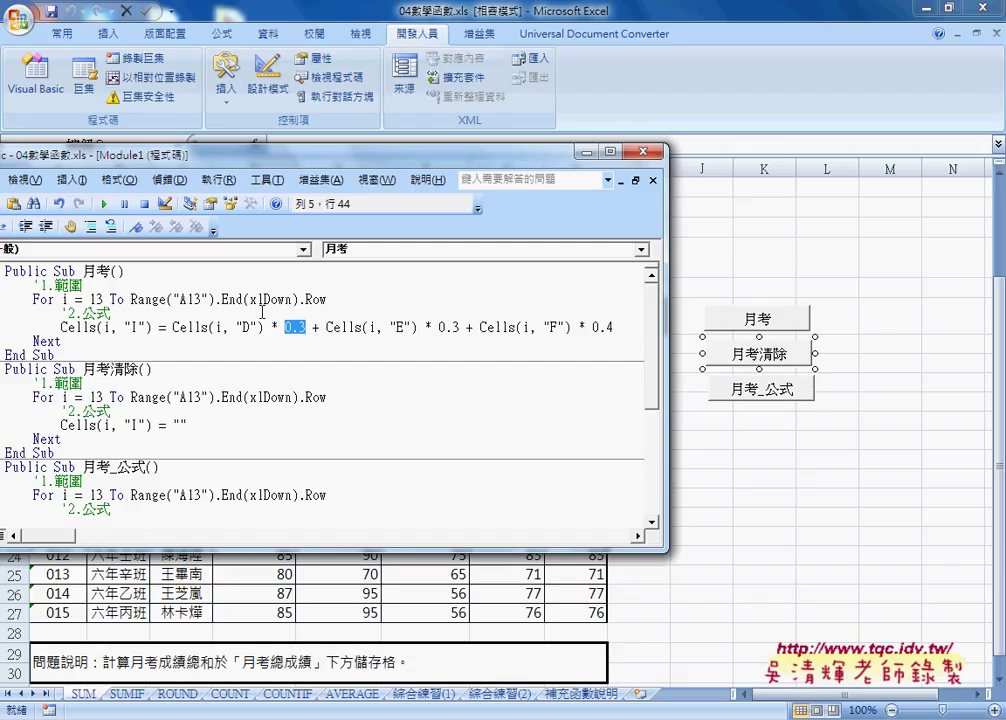
Move the editor below the grade table, select the D*0.3+E*0.3+F*0.4 line, and enter Sub 月考.
drag(386, 170, 545, 415)
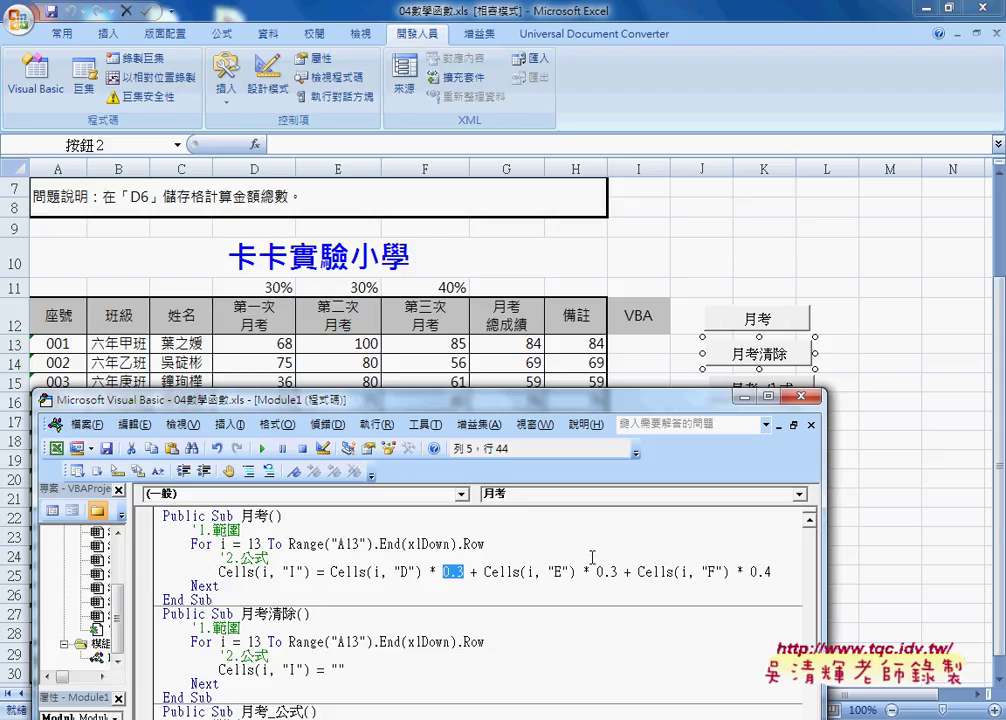
drag(772, 572, 331, 572)
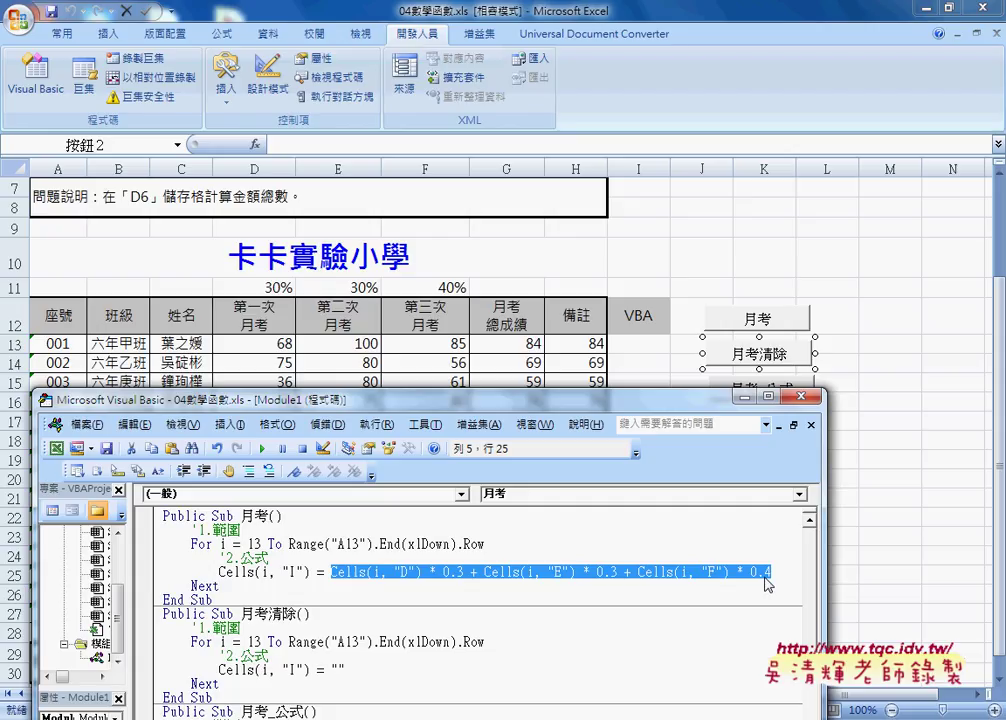
drag(765, 578, 766, 577)
drag(280, 598, 300, 585)
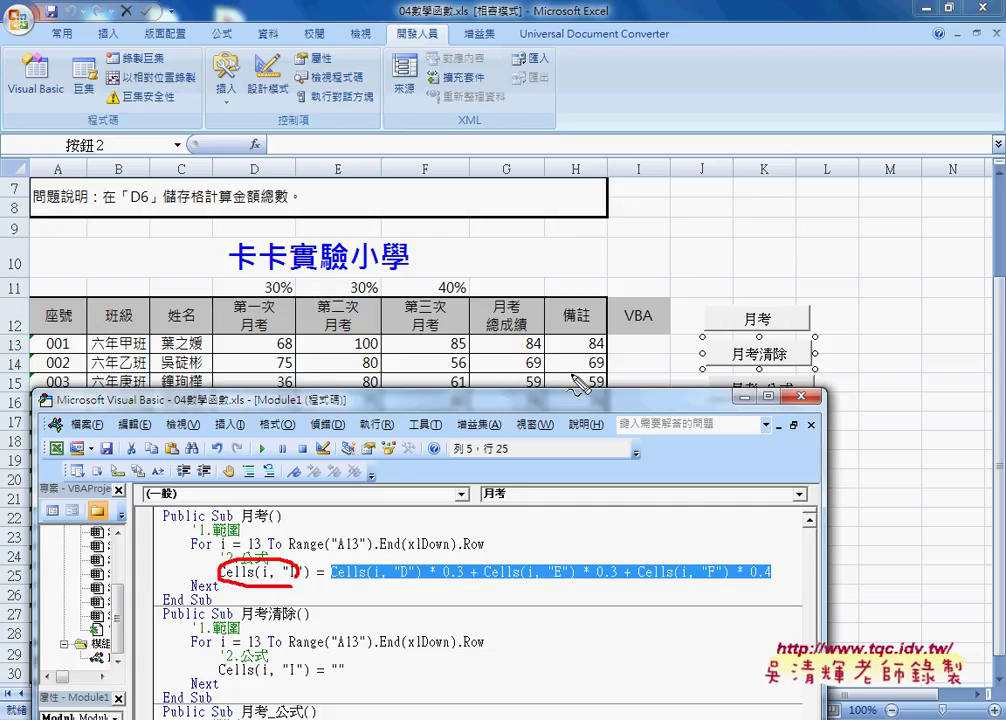
drag(645, 334, 666, 347)
mouse_move(300, 548)
mouse_down()
mouse_move(603, 360)
mouse_move(610, 380)
mouse_up()
key(Escape)
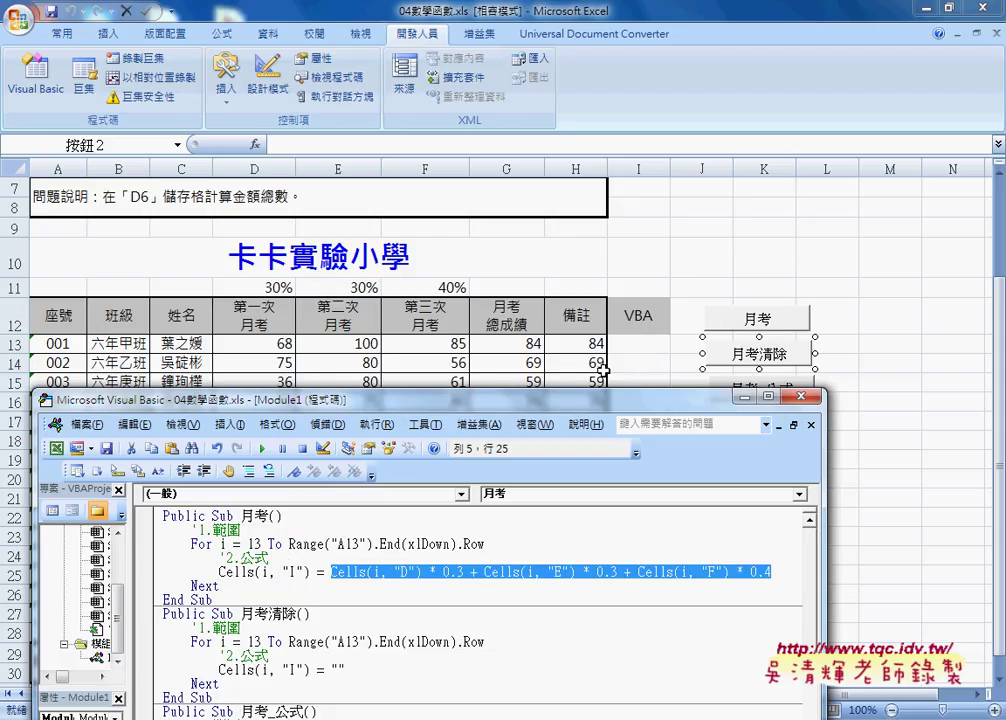
click(397, 572)
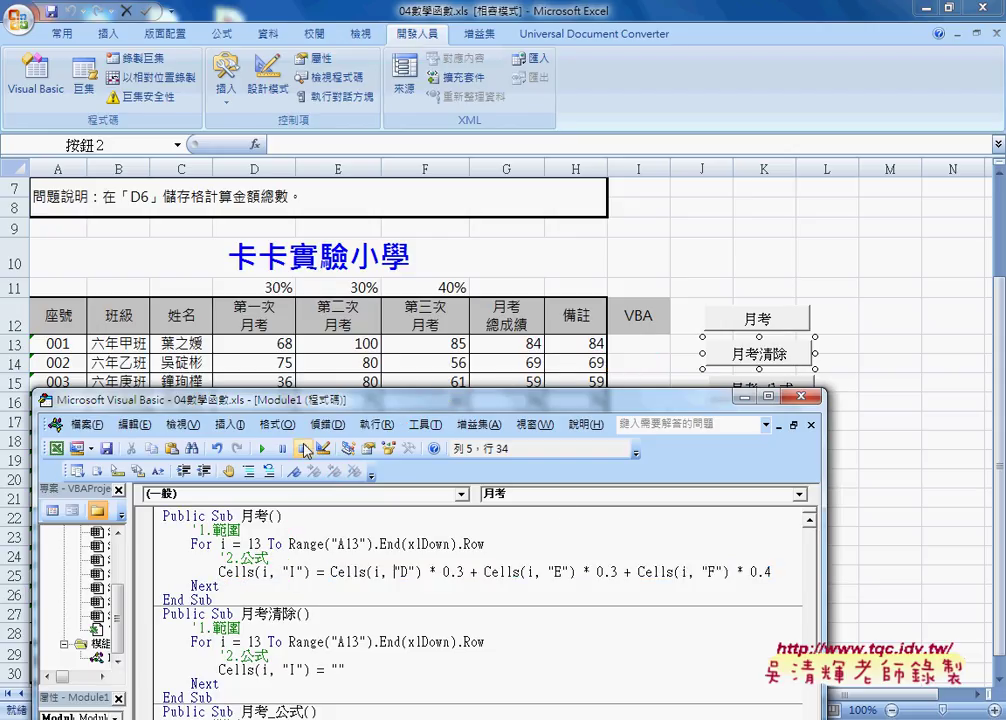
Run the 月考 macro so column I shows weighted totals such as 84.4, 68.9 and 59.2.
click(262, 451)
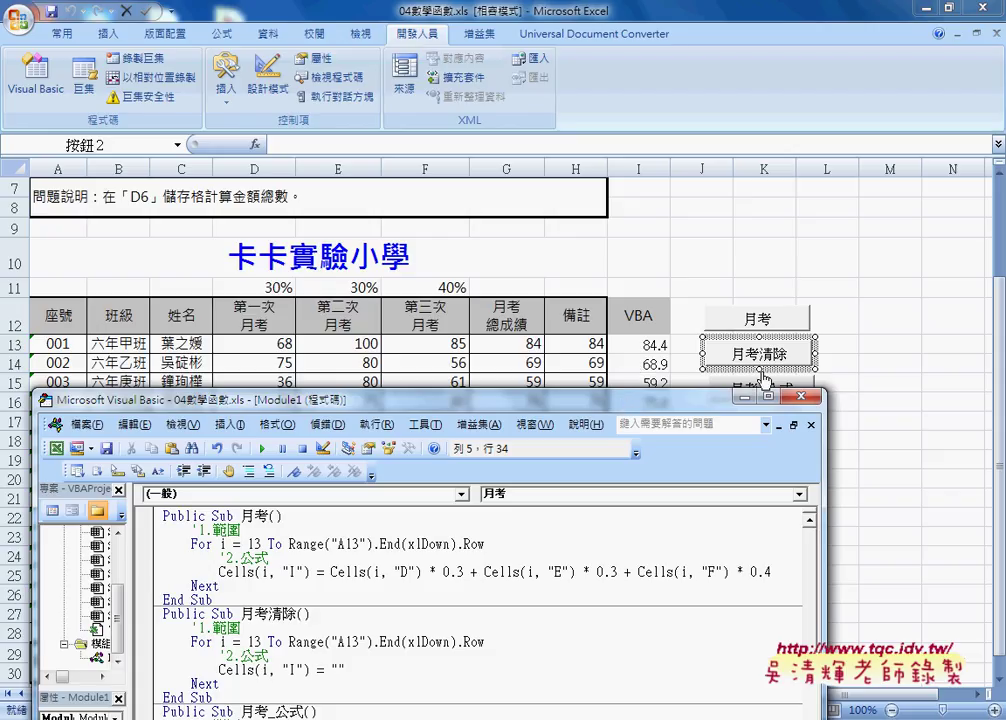
drag(697, 404, 700, 421)
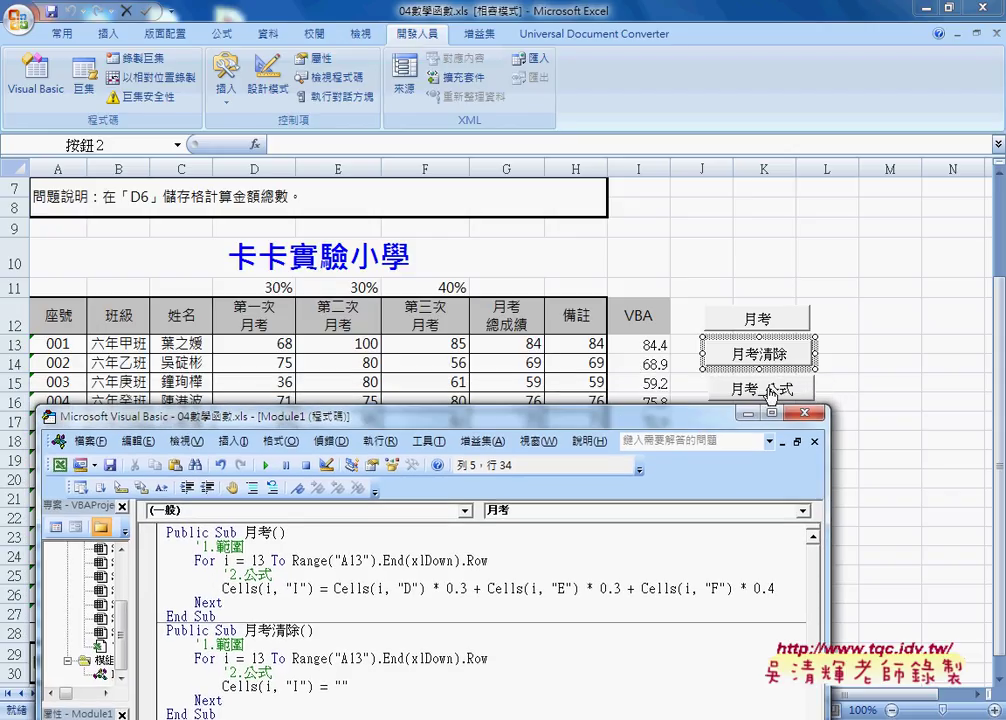
drag(500, 415, 518, 223)
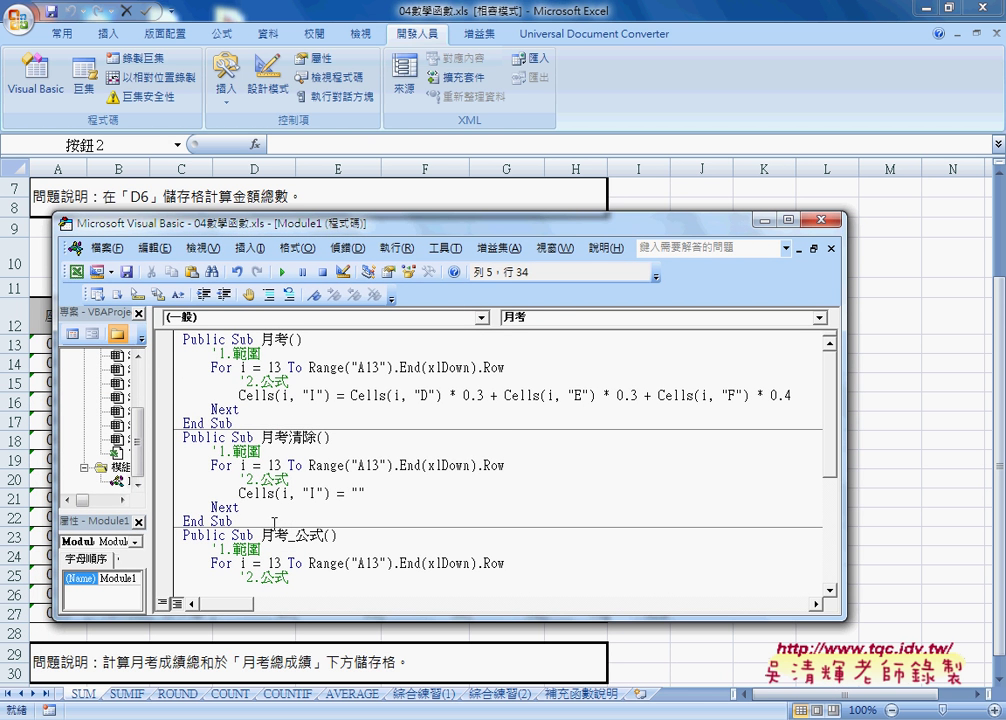
Delete the old formula string from the 月考_公式 macro.
drag(233, 521, 183, 437)
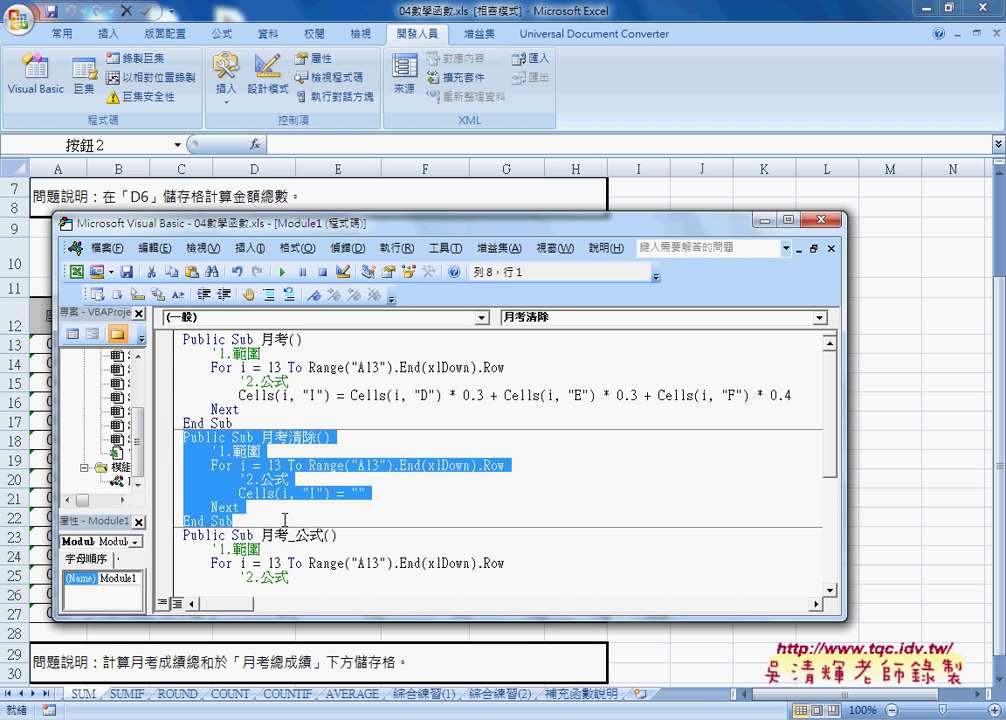
scroll(300, 480, down, 2)
scroll(340, 400, down, 1)
drag(358, 466, 680, 467)
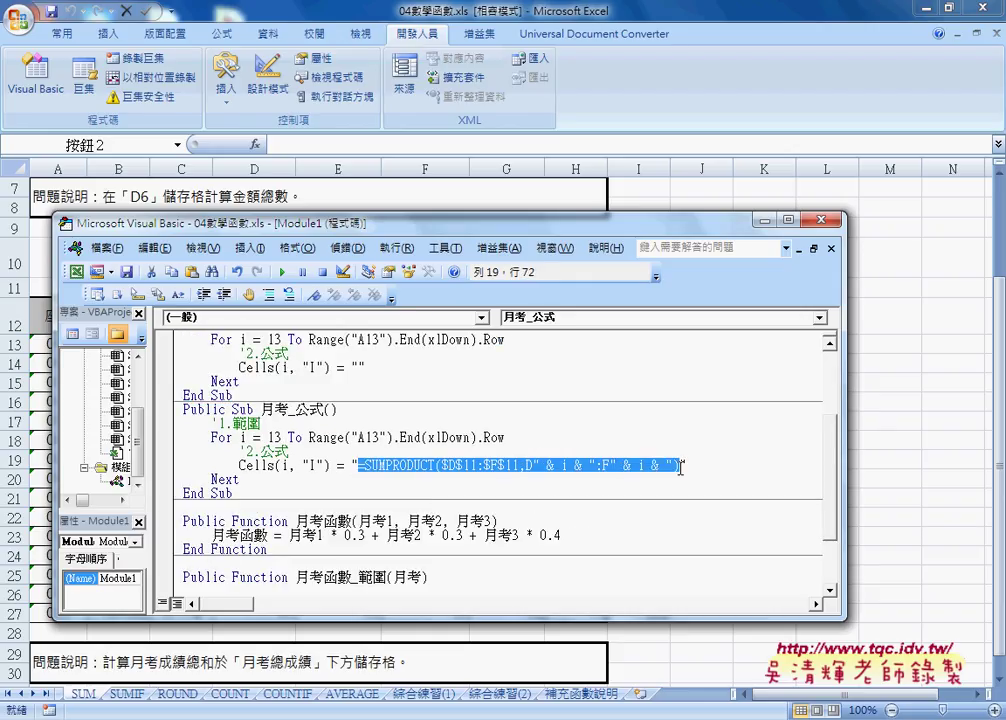
key(Delete)
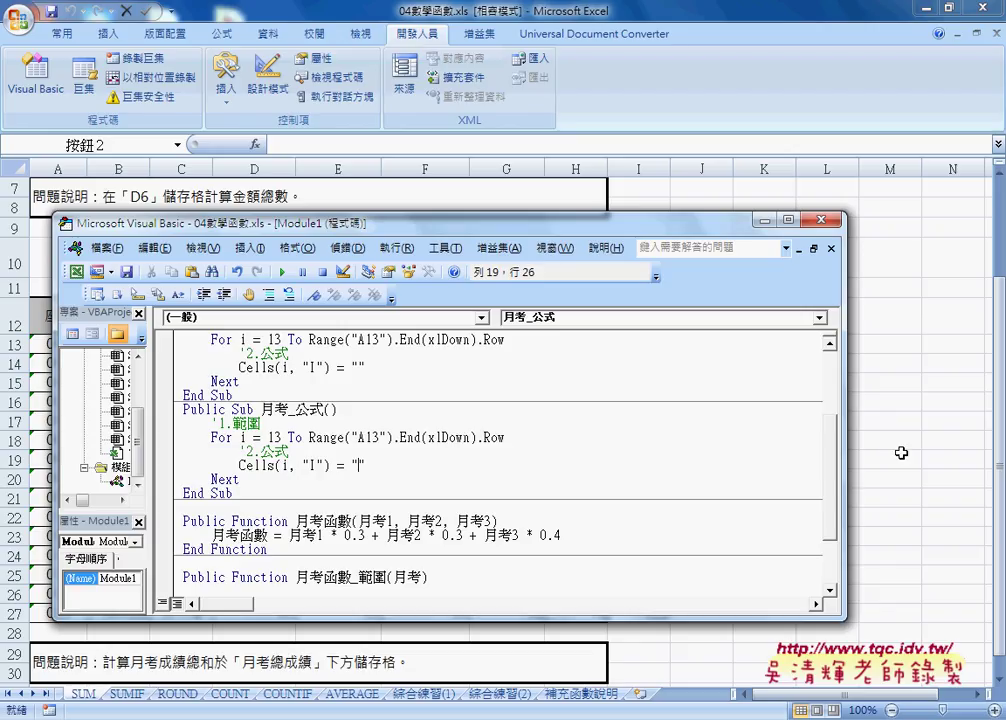
Copy cell H13's =SUMPRODUCT(D13:F13,D$11:F$11) formula from the worksheet.
click(930, 441)
click(586, 345)
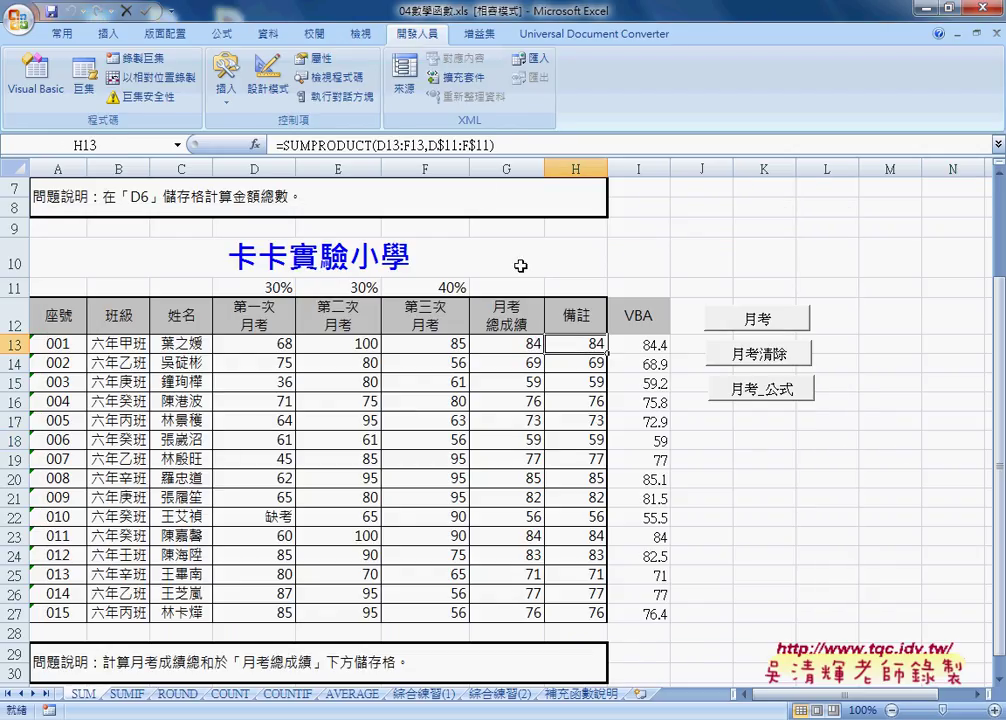
key(F2)
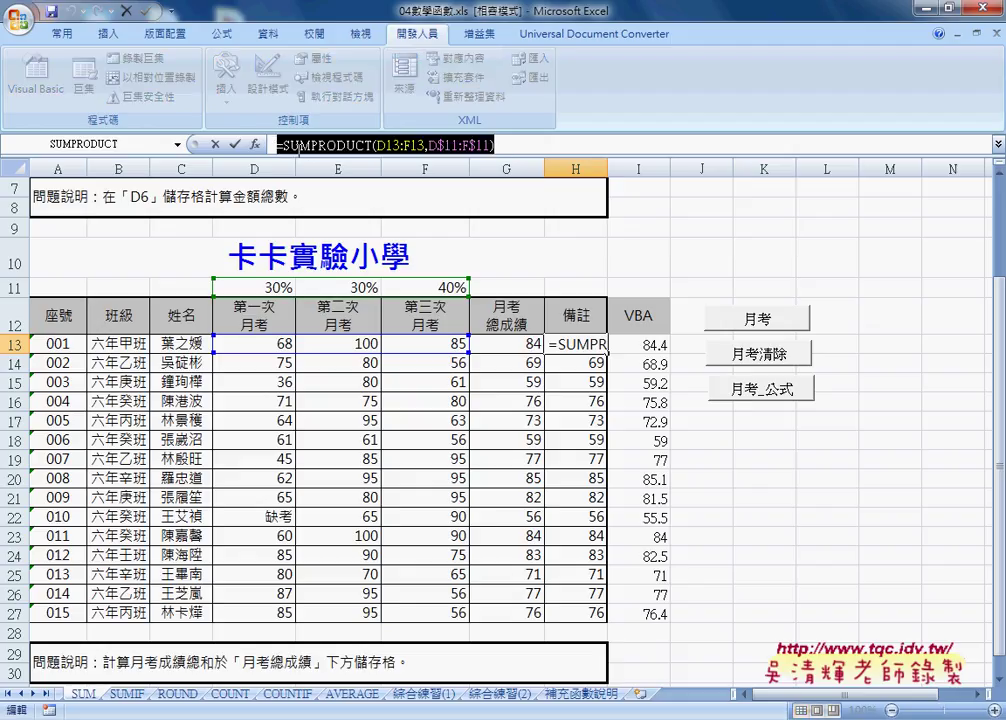
key(End)
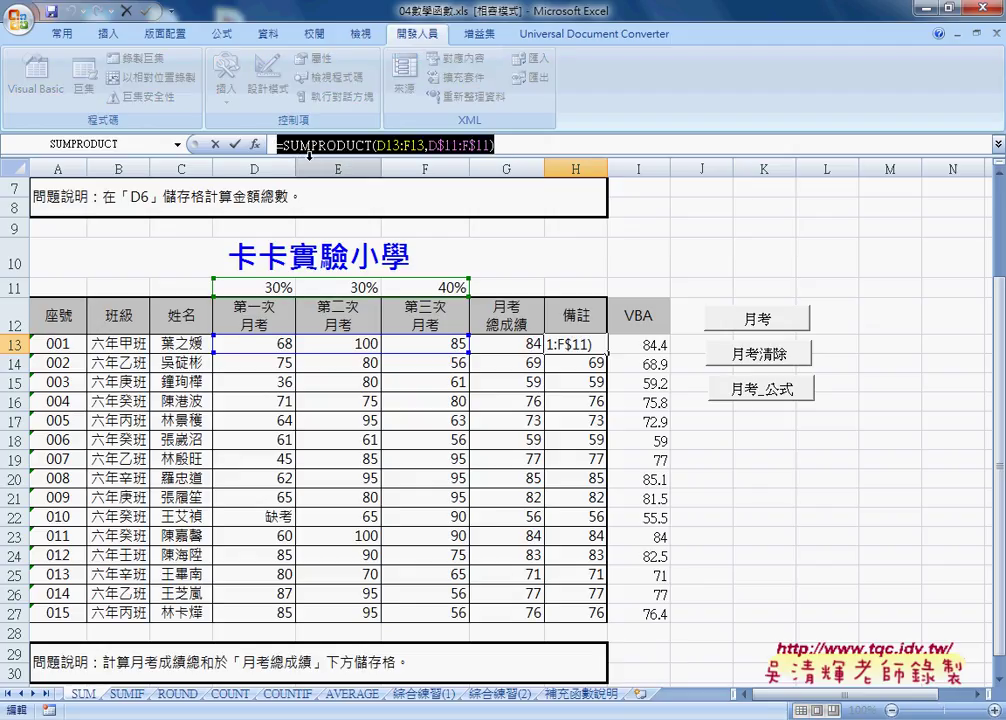
click(215, 146)
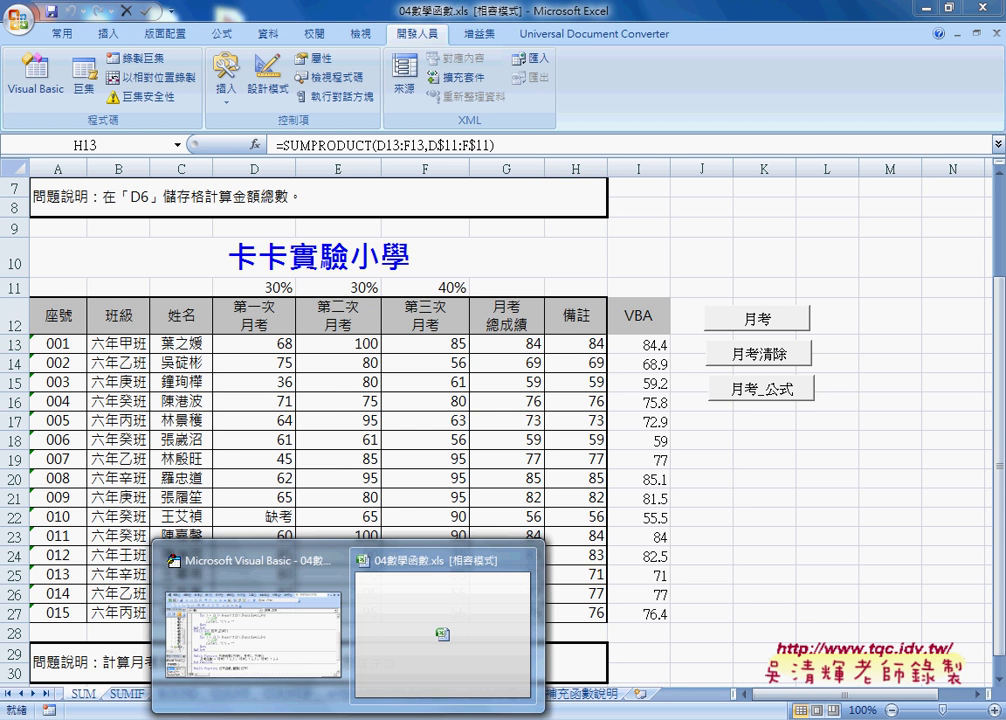
Paste the SUMPRODUCT formula between the quotes in 月考_公式 and arrange the editor beside the table.
click(303, 648)
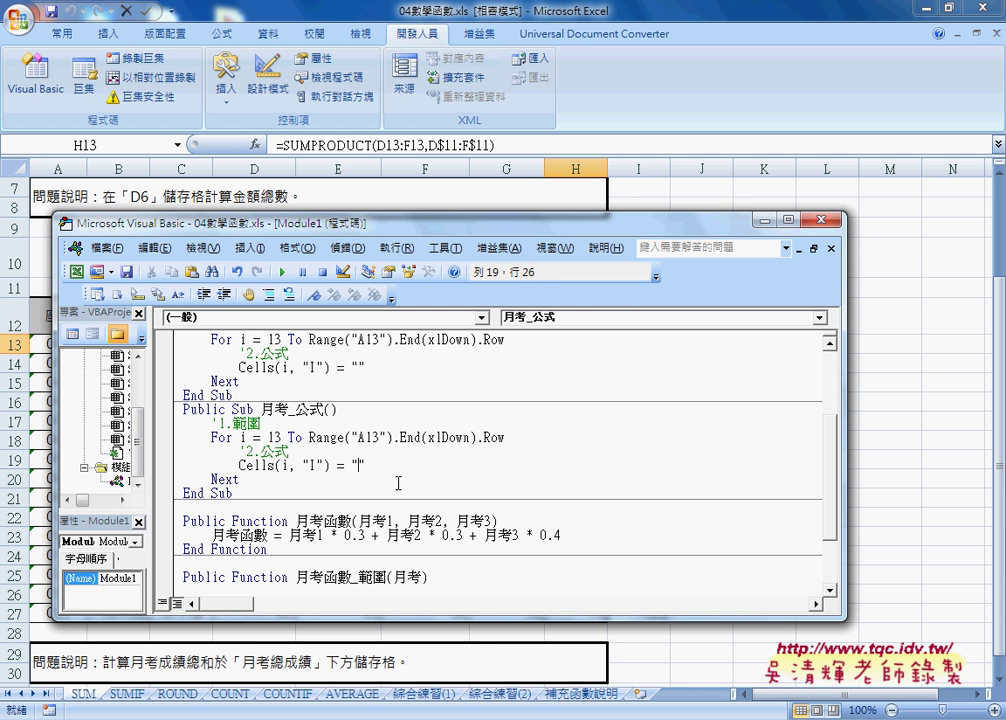
text(=SUMPRODUCT(D13:F13,D$11:F$11))
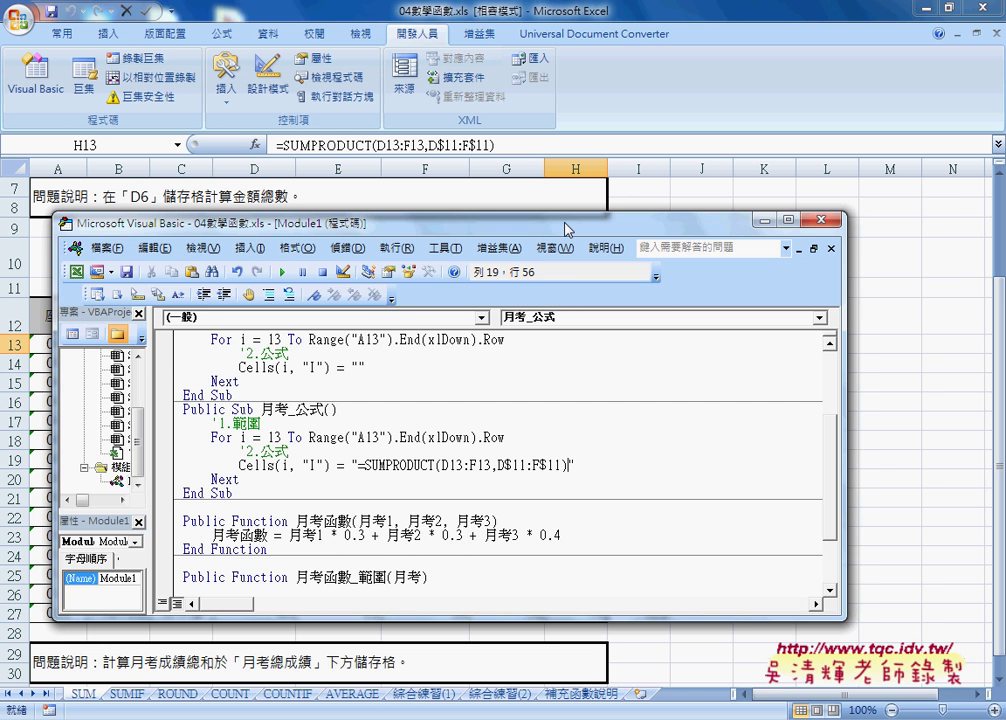
mouse_move(566, 230)
mouse_down()
mouse_move(677, 399)
mouse_move(677, 386)
mouse_up()
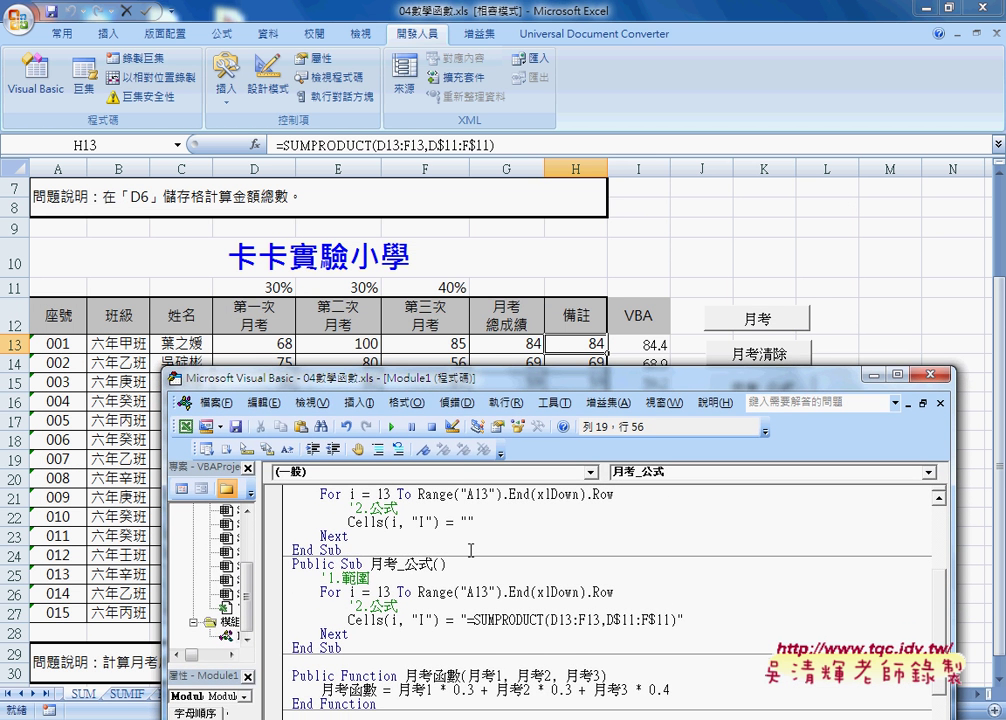
click(557, 620)
drag(420, 377, 428, 427)
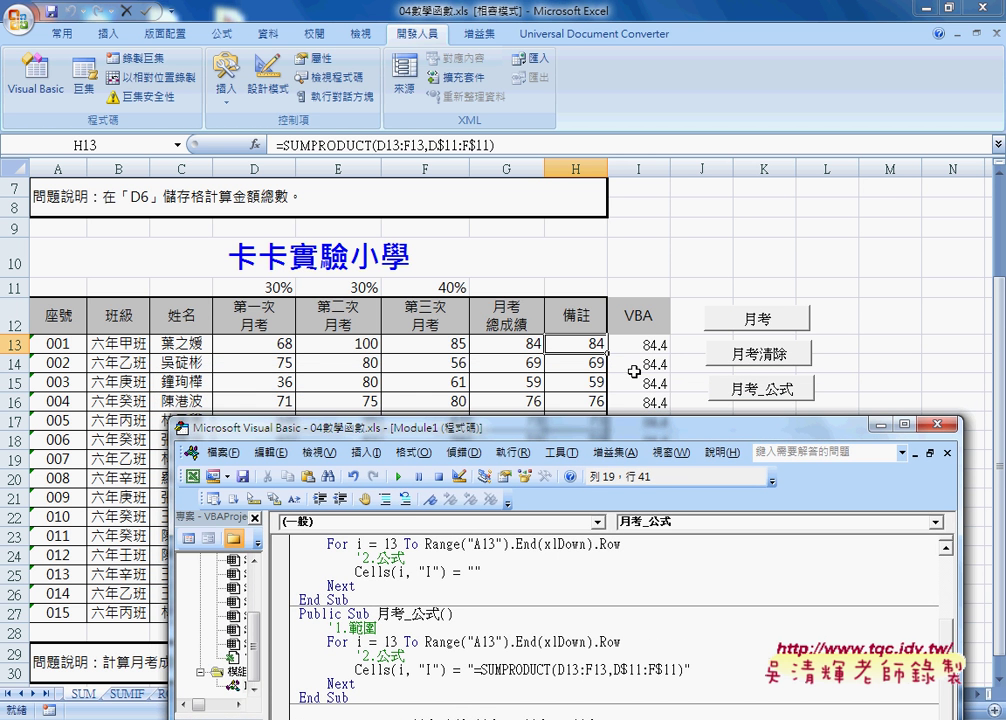
drag(320, 426, 232, 191)
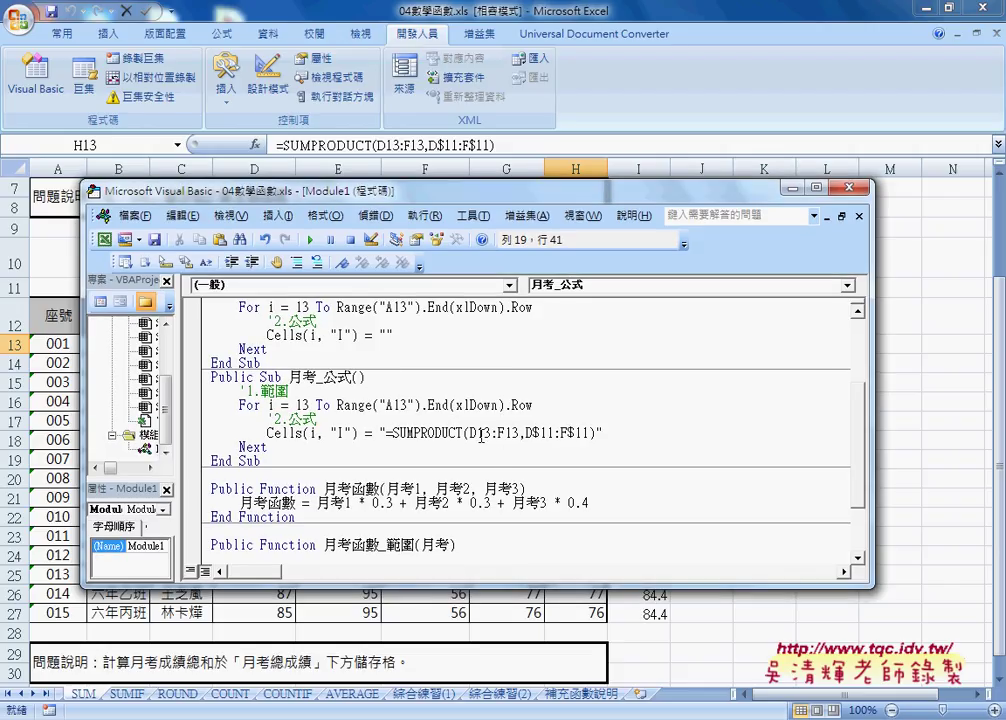
Replace the 13 in D13 with " & i & " so the row follows the loop counter.
drag(475, 433, 491, 433)
text("")
key(Left)
text(&&)
key(Left)
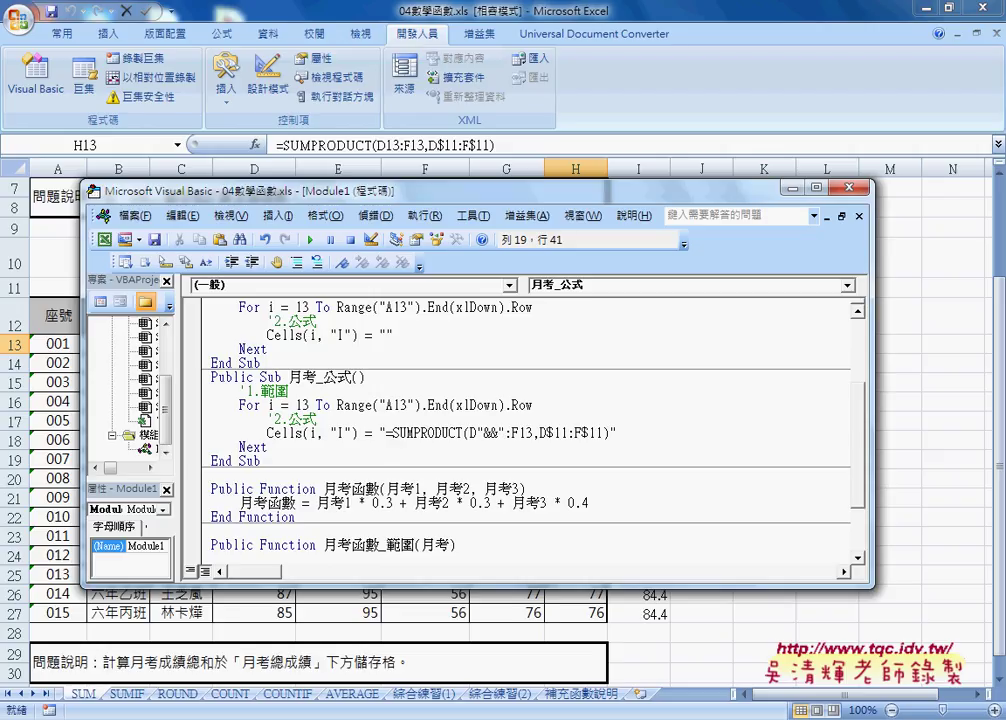
text(x)
key(Escape)
text(i)
key(Left)
key(Left)
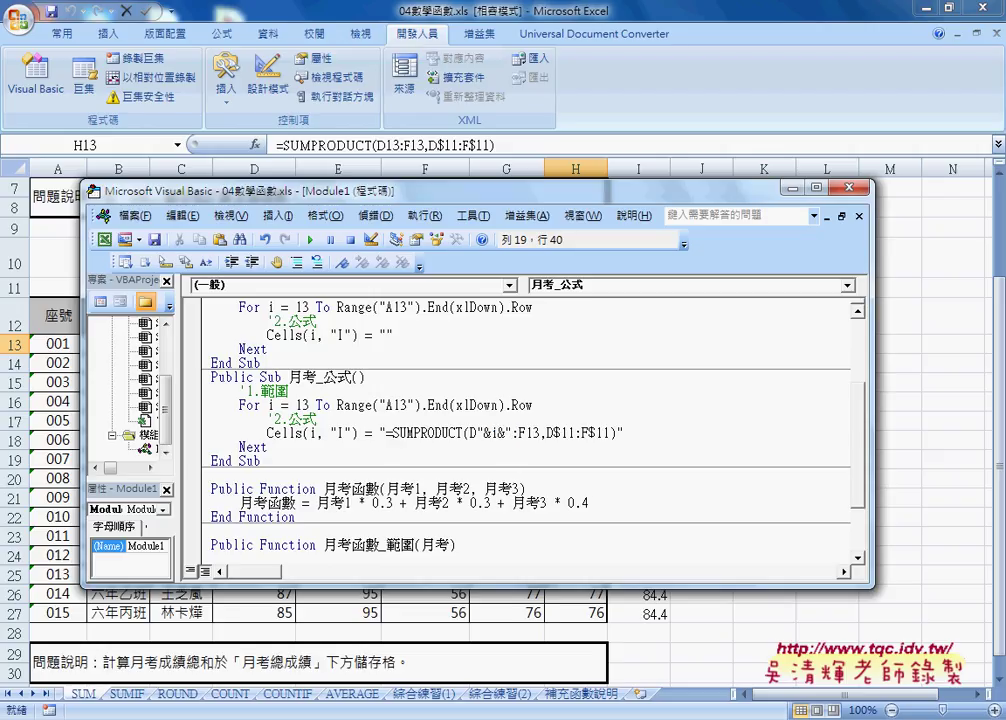
key(Right)
key(Right)
key(Right)
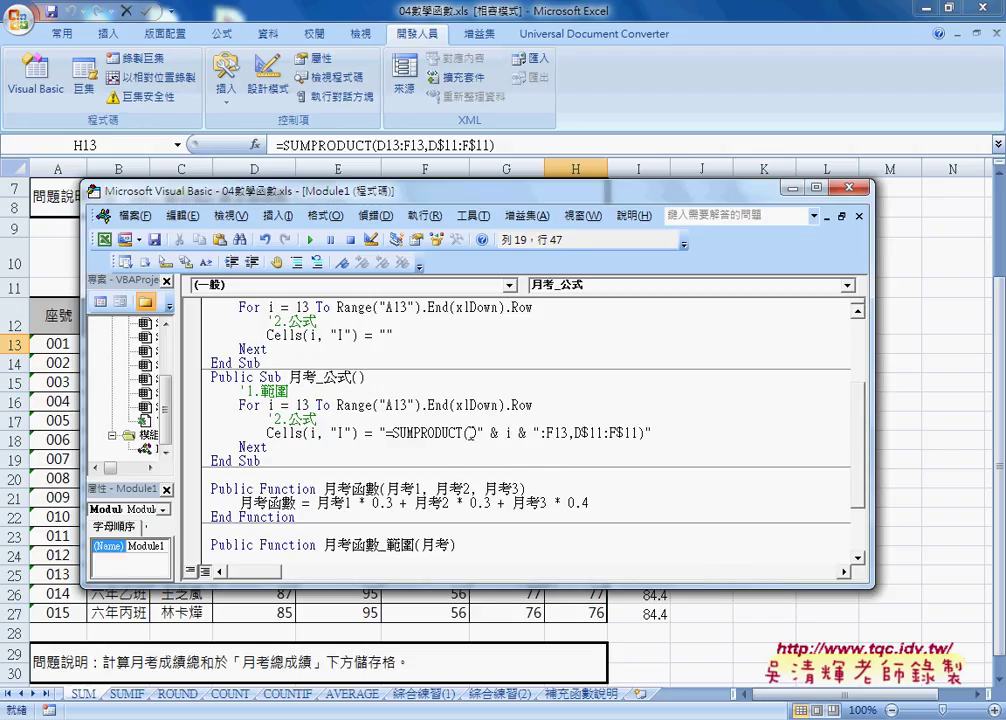
Reuse the same " & i & " join to replace the 13 in F13.
drag(478, 432, 528, 432)
key(shift+Right)
key(shift+Right)
key(ctrl+c)
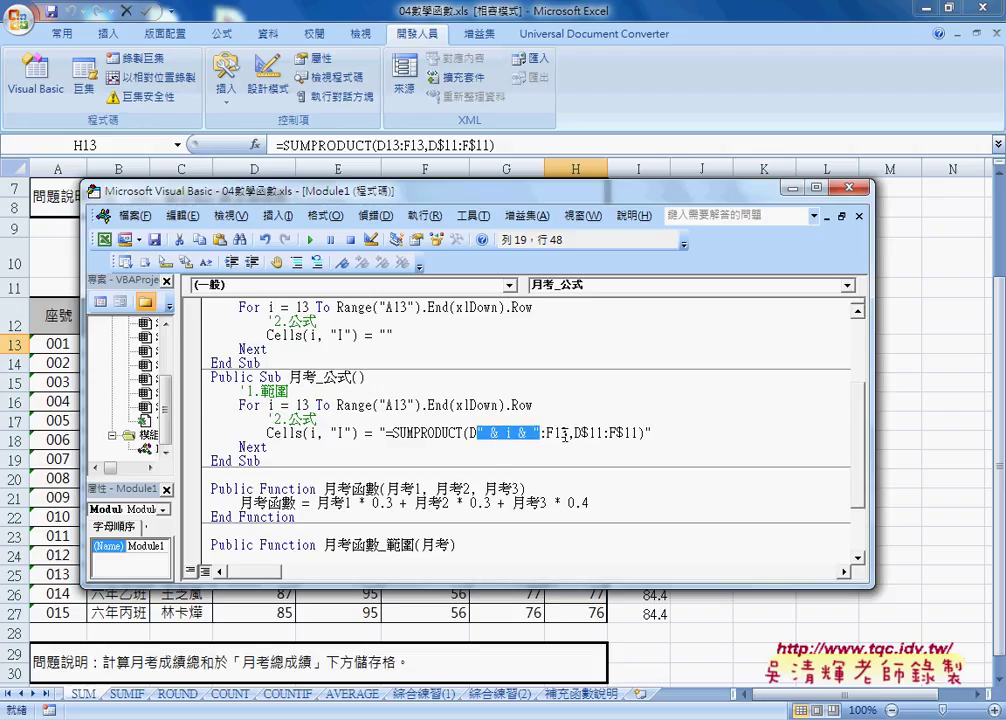
drag(554, 433, 567, 433)
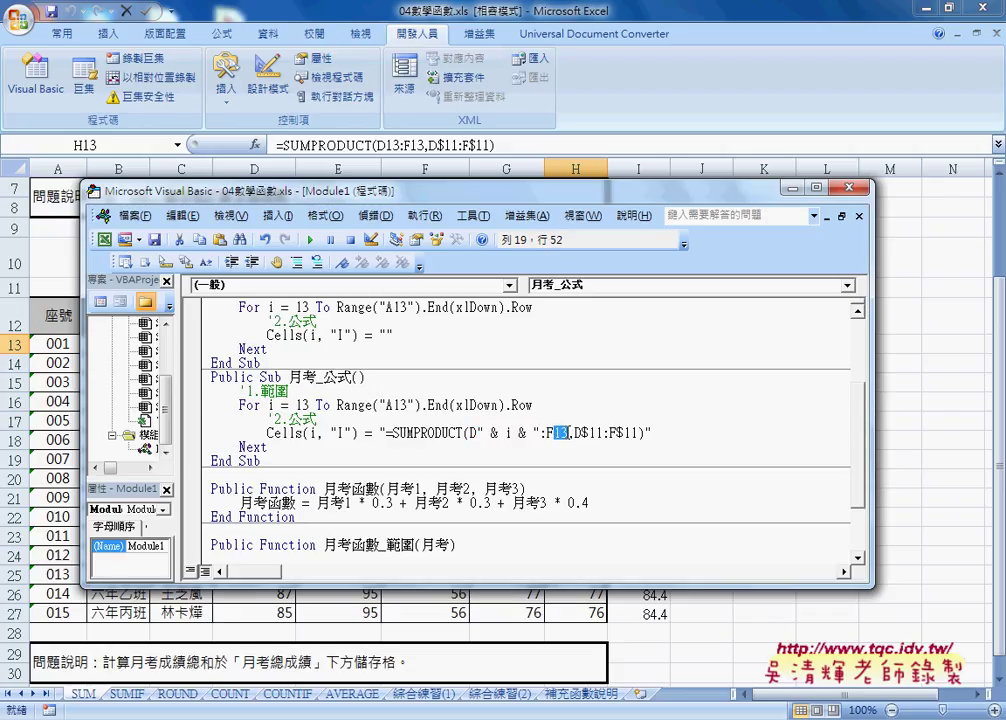
key(ctrl+v)
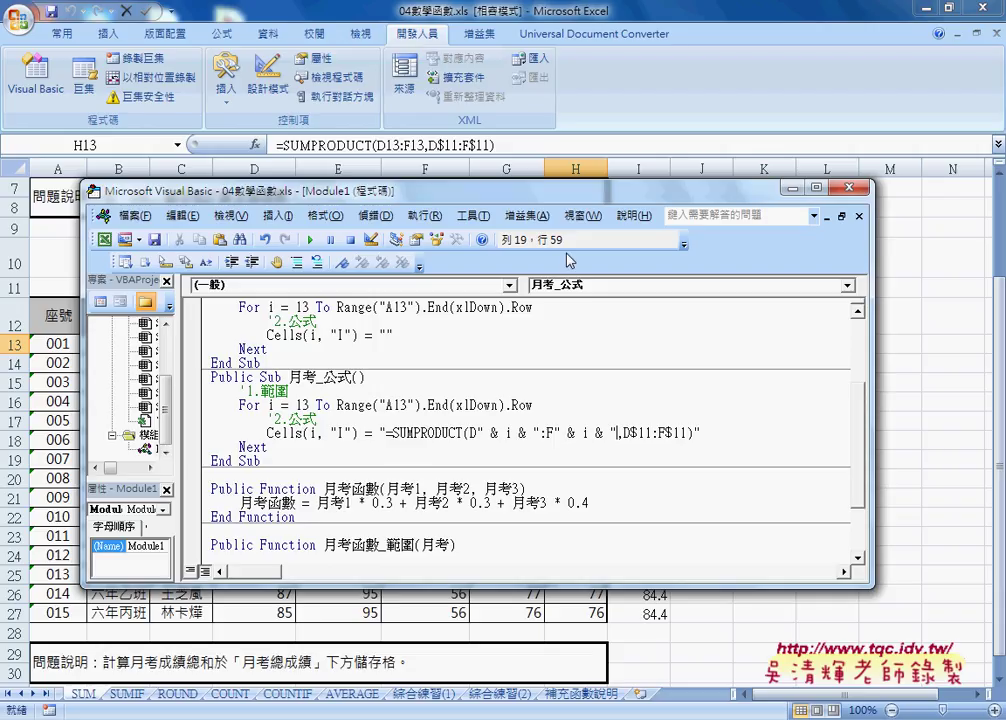
Run 月考_公式 and compare the per-row SUMPRODUCT formulas in I13, I14, I15 against H13.
drag(575, 200, 295, 200)
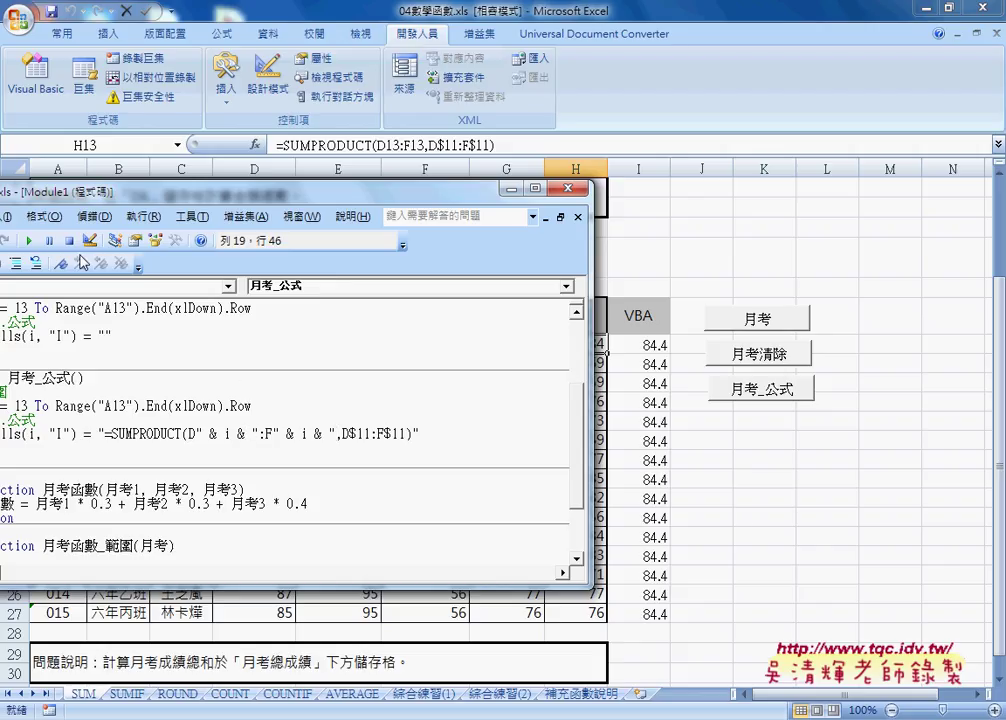
click(31, 241)
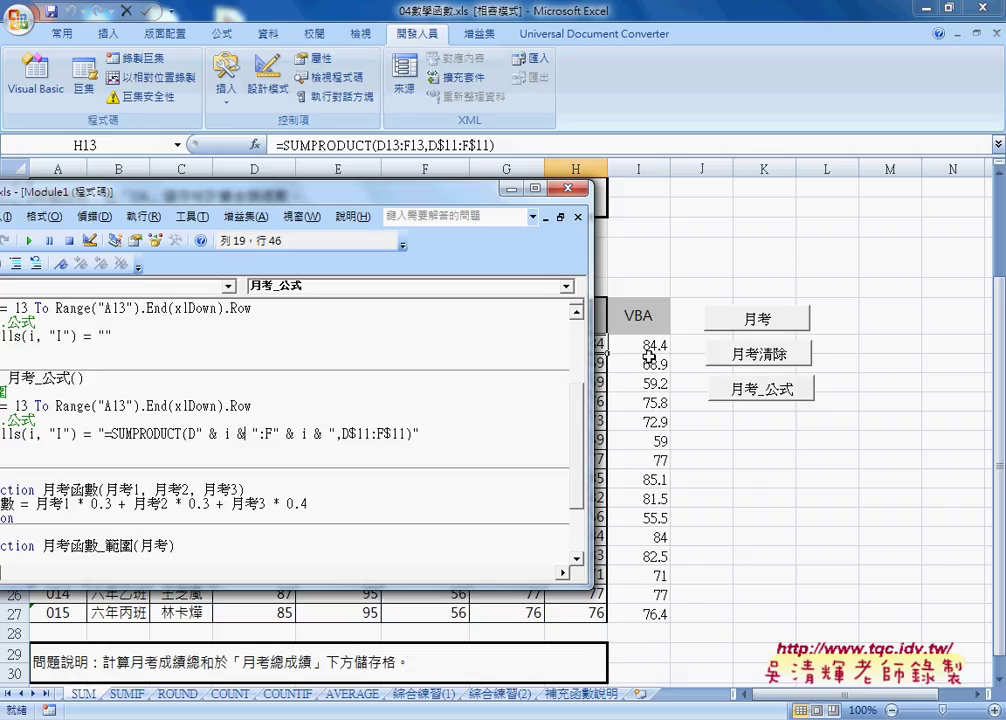
click(645, 347)
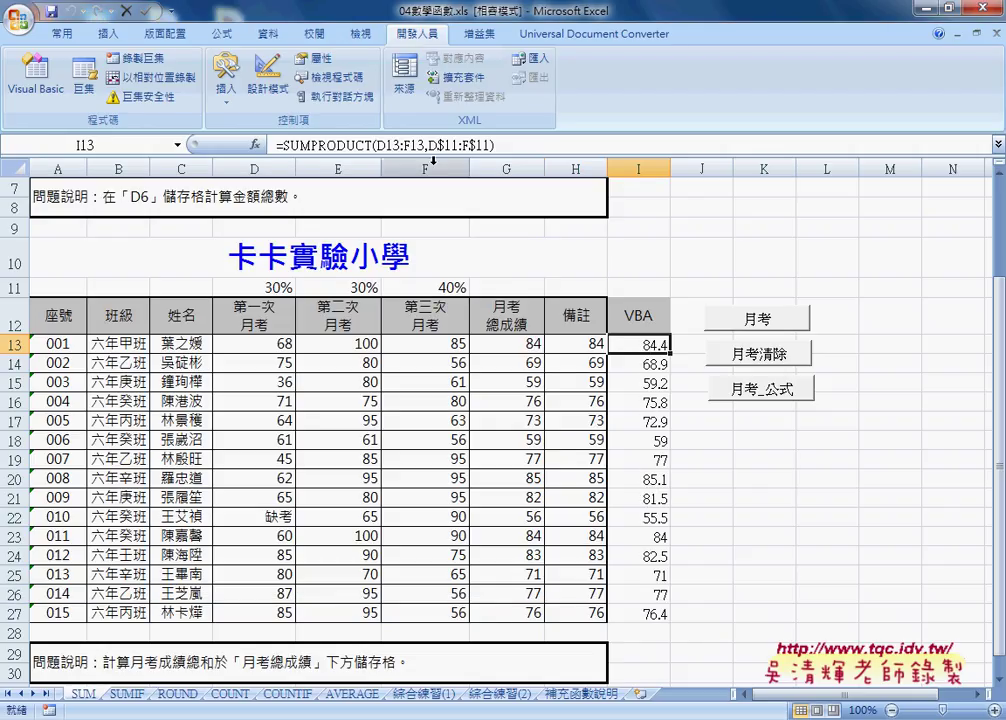
click(650, 362)
click(651, 385)
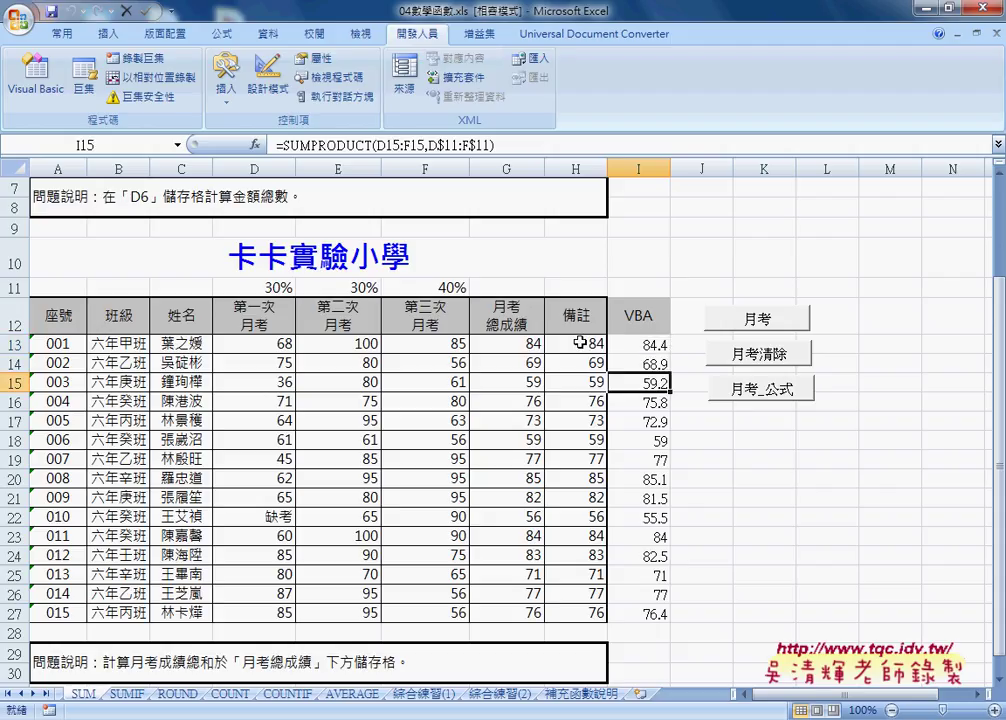
click(579, 342)
click(640, 343)
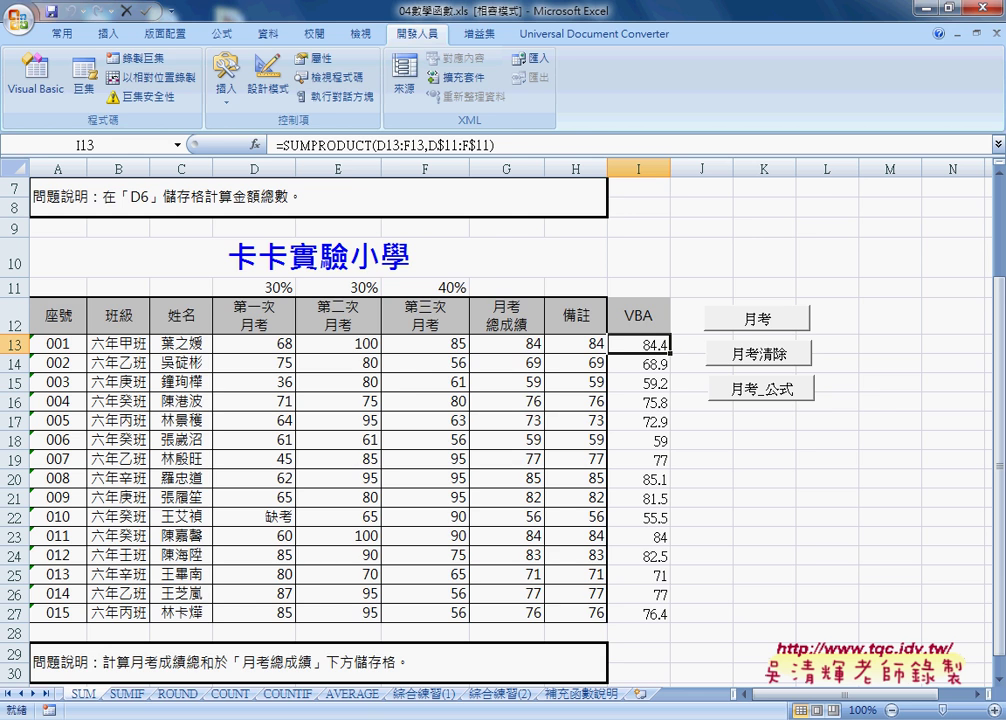
Review the Google Docs notes, highlighting the SUMPRODUCT string, Round, and NumberFormatLocal = "0" tips.
key(alt+Tab)
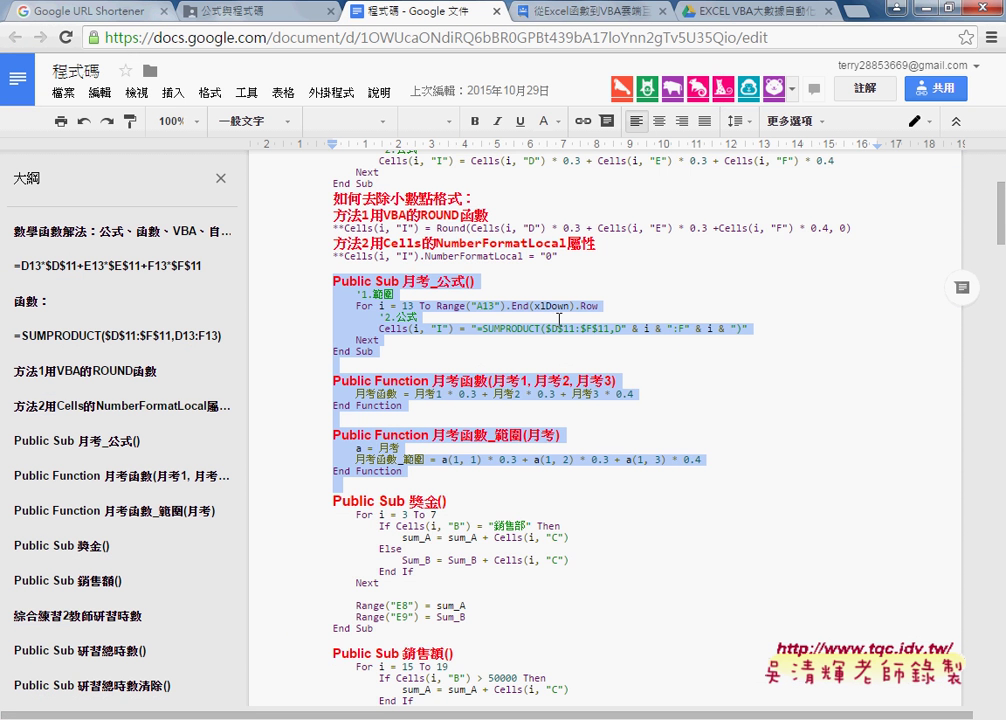
scroll(559, 318, up, 2)
drag(437, 316, 509, 316)
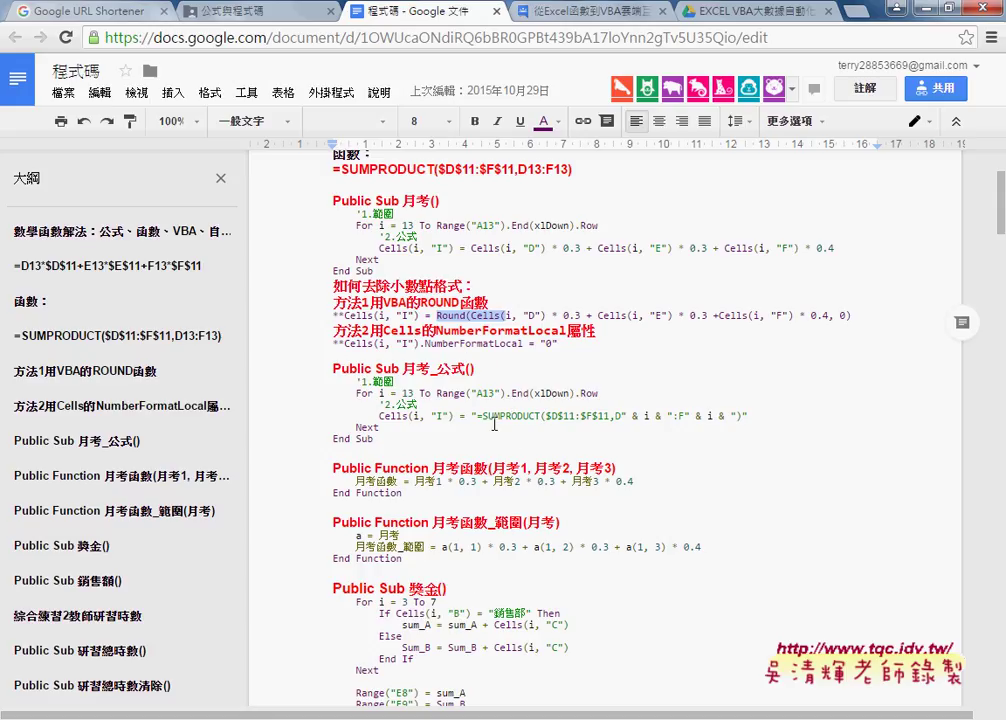
drag(471, 416, 751, 416)
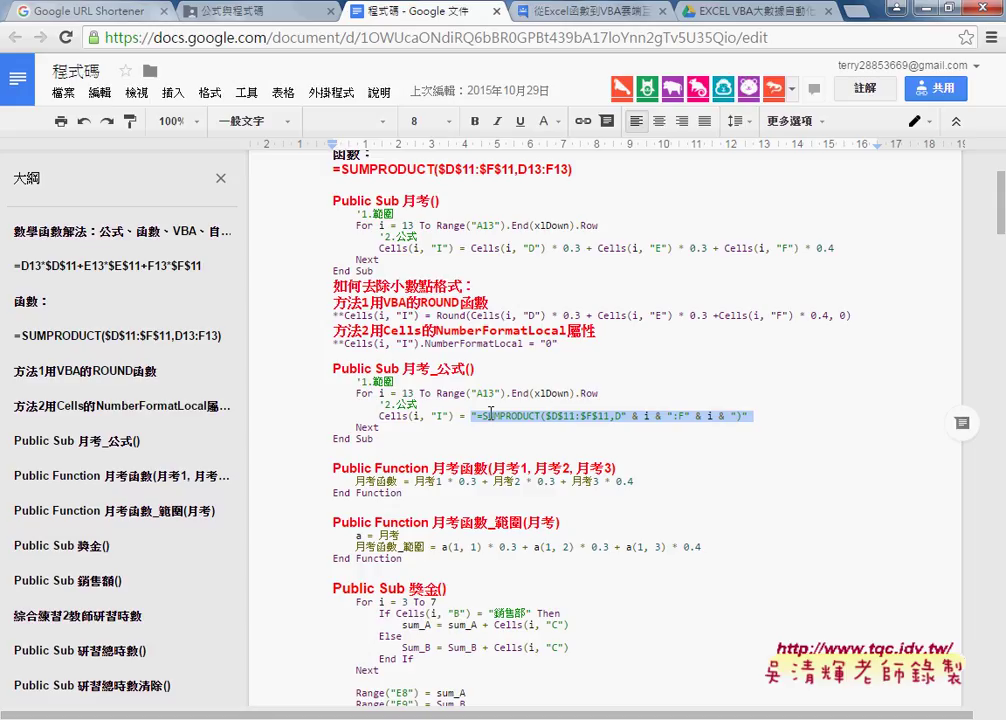
drag(437, 315, 469, 315)
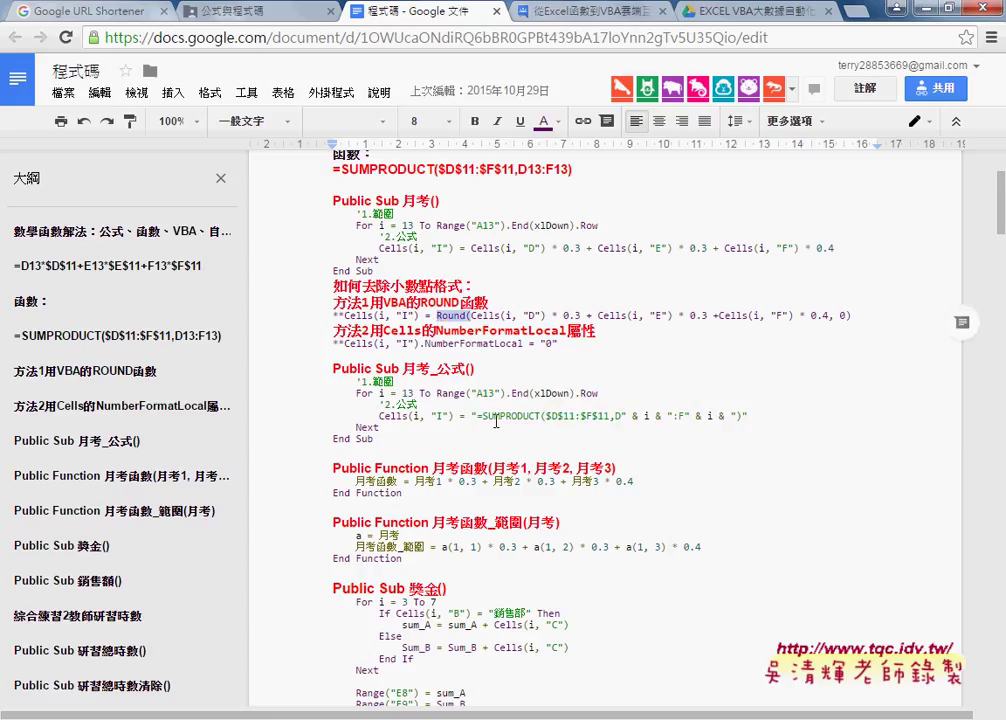
click(427, 344)
drag(425, 344, 459, 344)
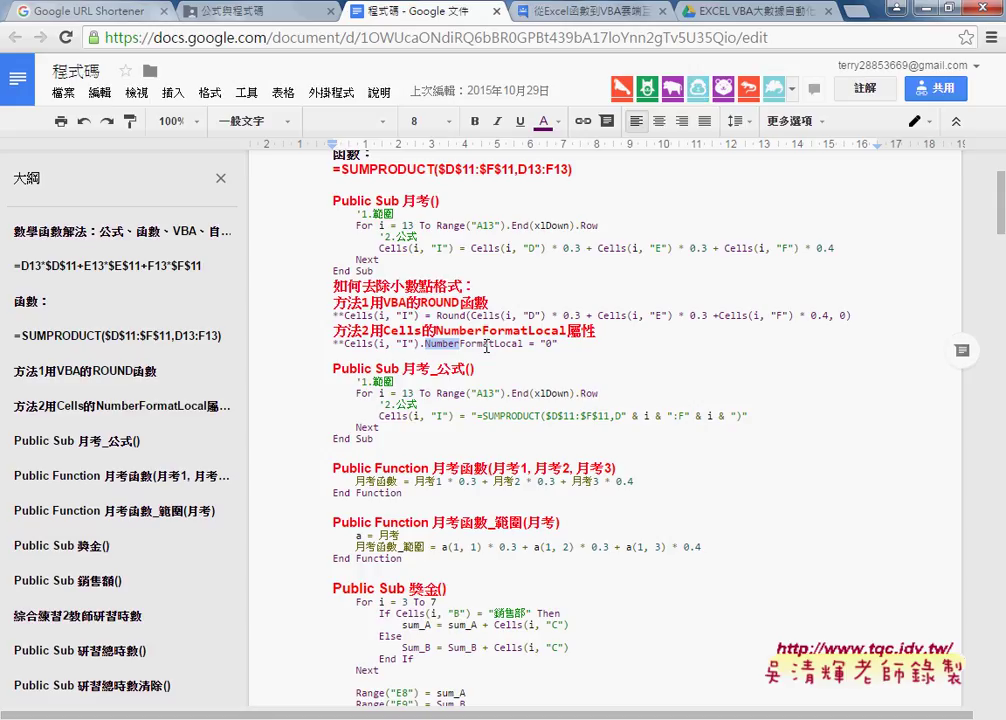
double_click(550, 344)
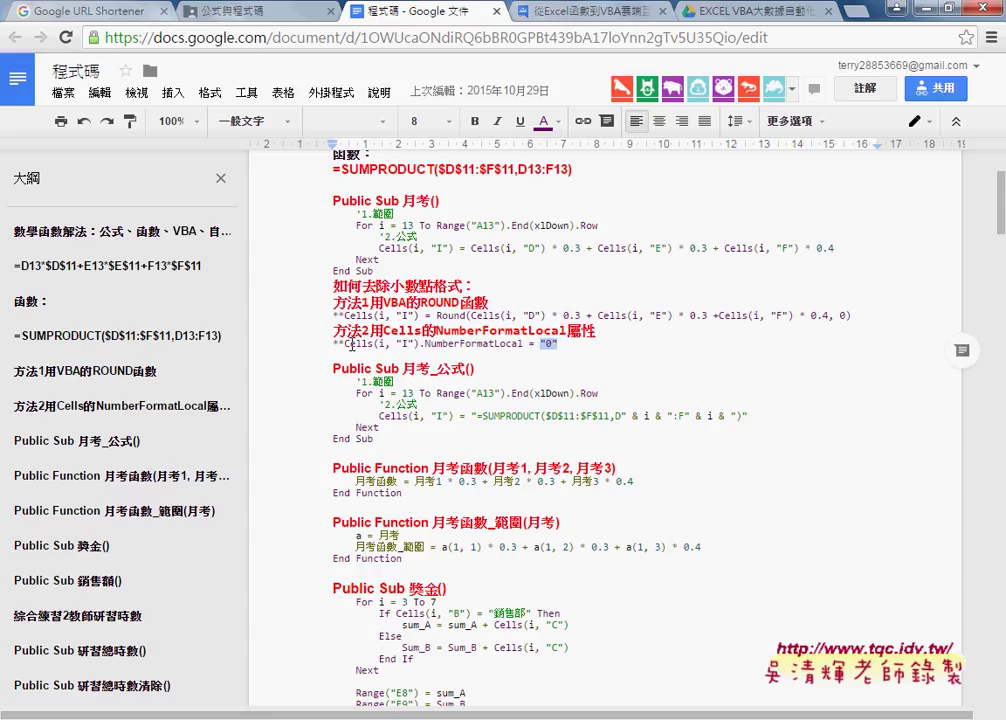
drag(344, 344, 561, 344)
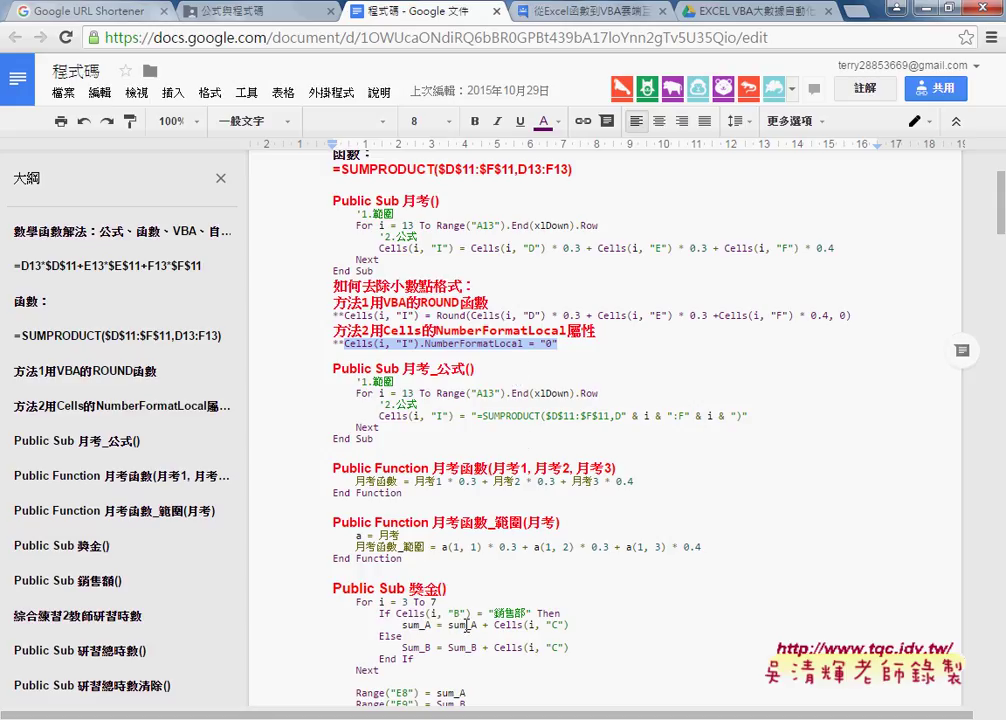
Bring the Visual Basic editor back to the front and fully into view.
click(343, 719)
click(299, 657)
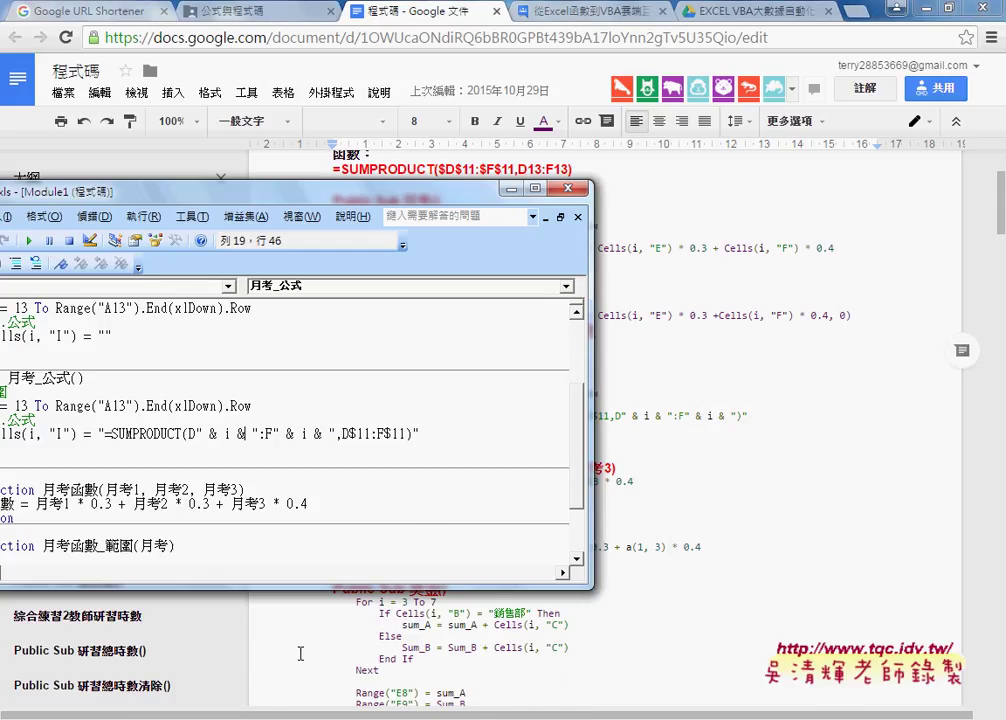
drag(370, 190, 672, 175)
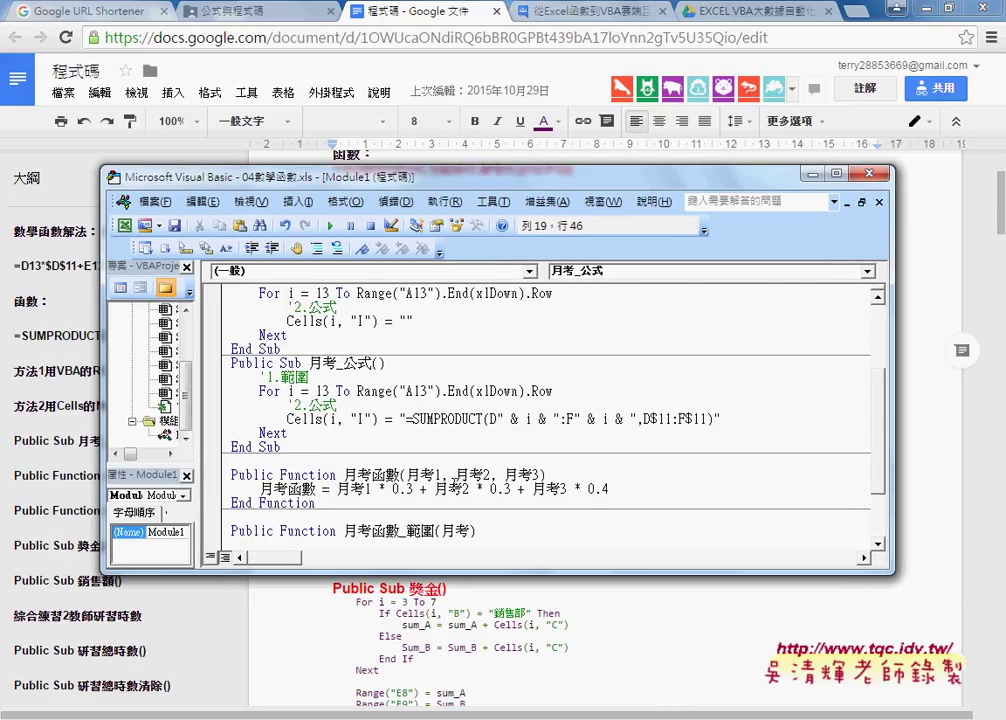
Add Cells(i, "I").NumberFormatLocal = "0" on a new line below the SUMPRODUCT line in 月考_公式.
click(316, 420)
click(734, 415)
key(Return)
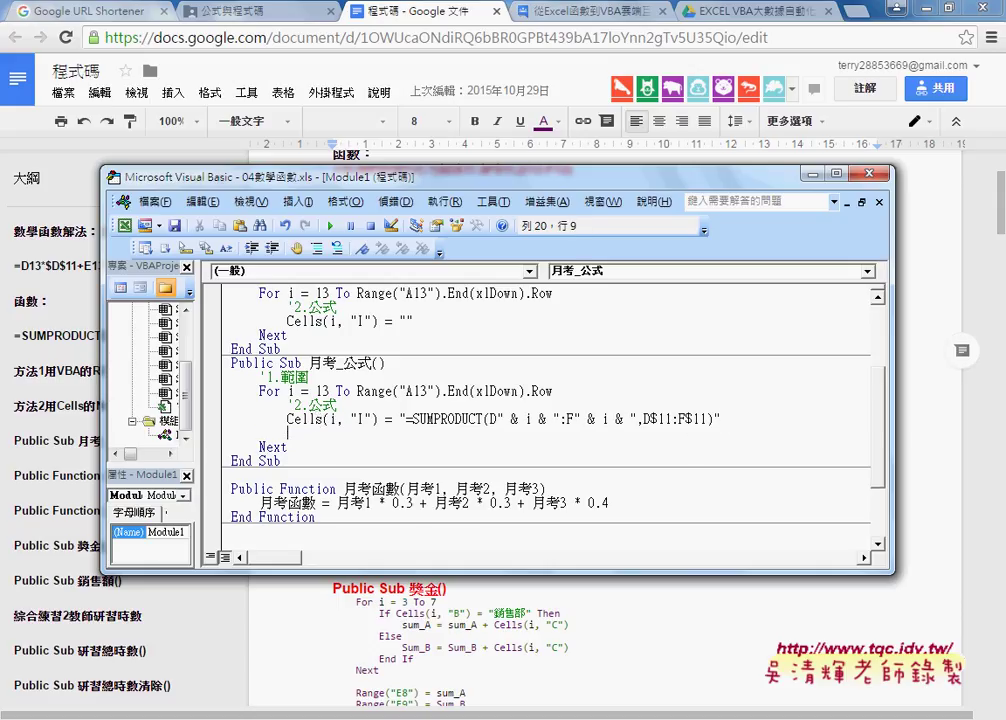
text(Cells(i, "I").NumberFormatLocal = "0")
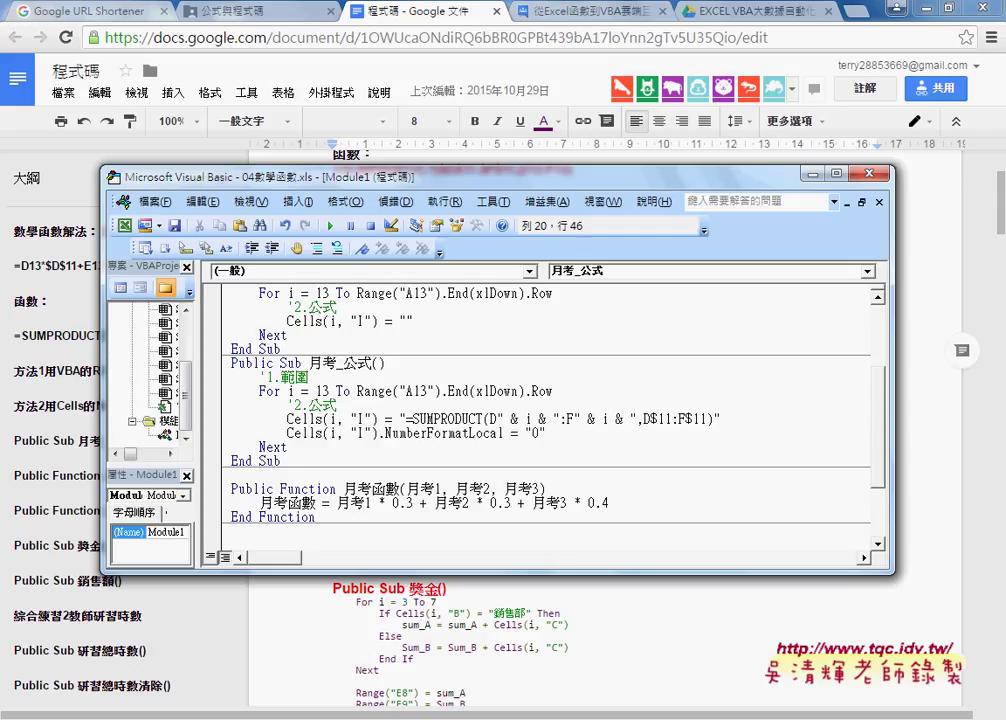
click(325, 432)
drag(325, 432, 549, 432)
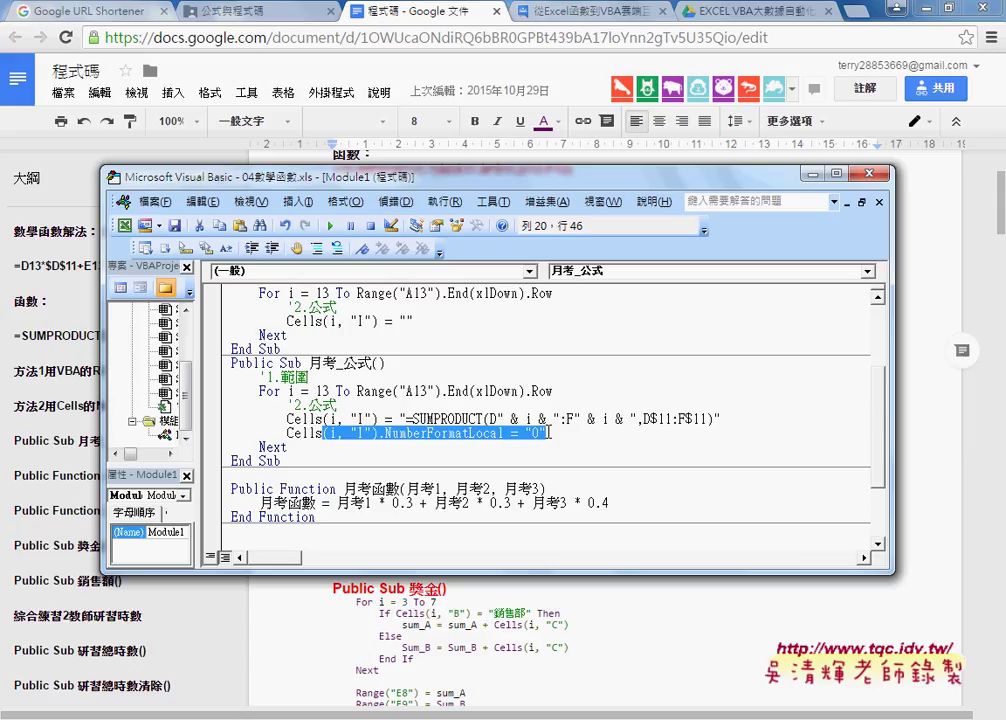
text(.)
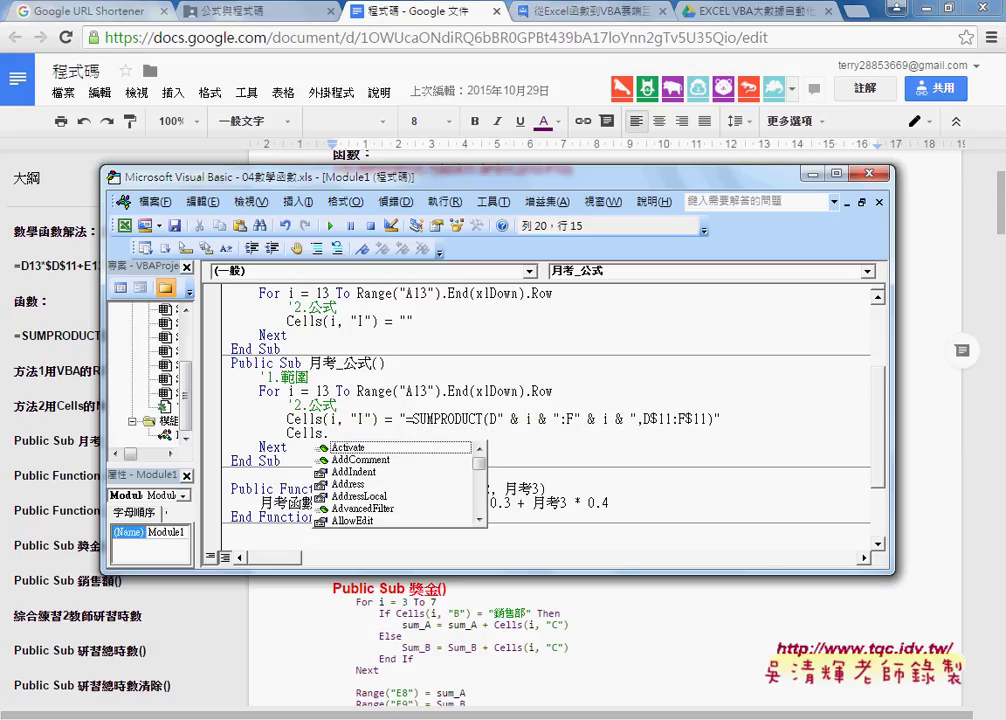
text(n)
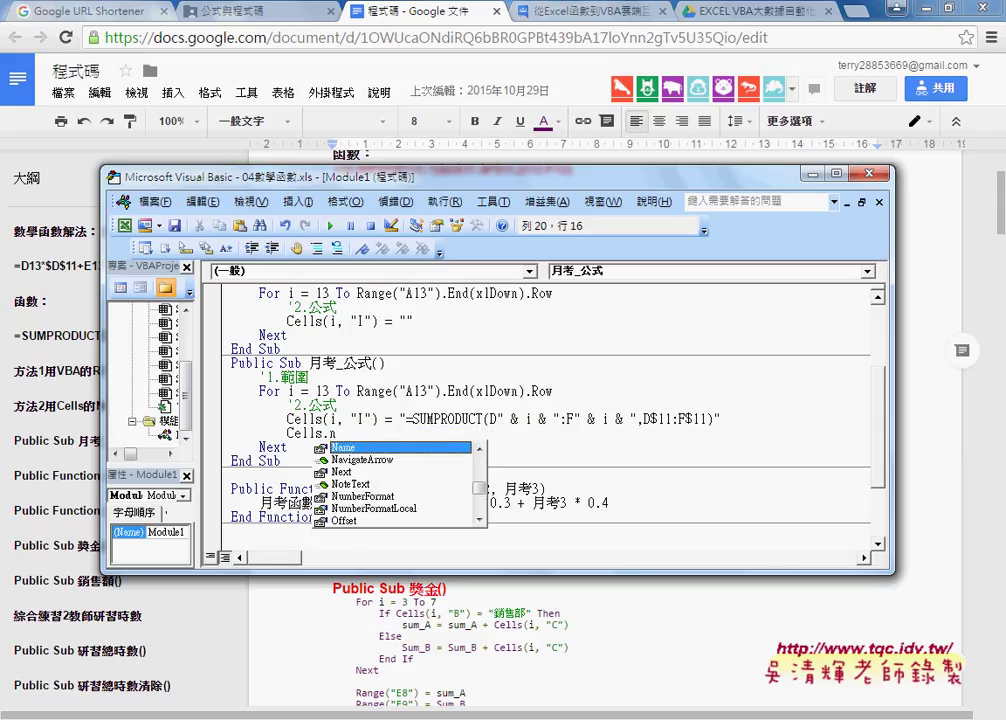
text(u)
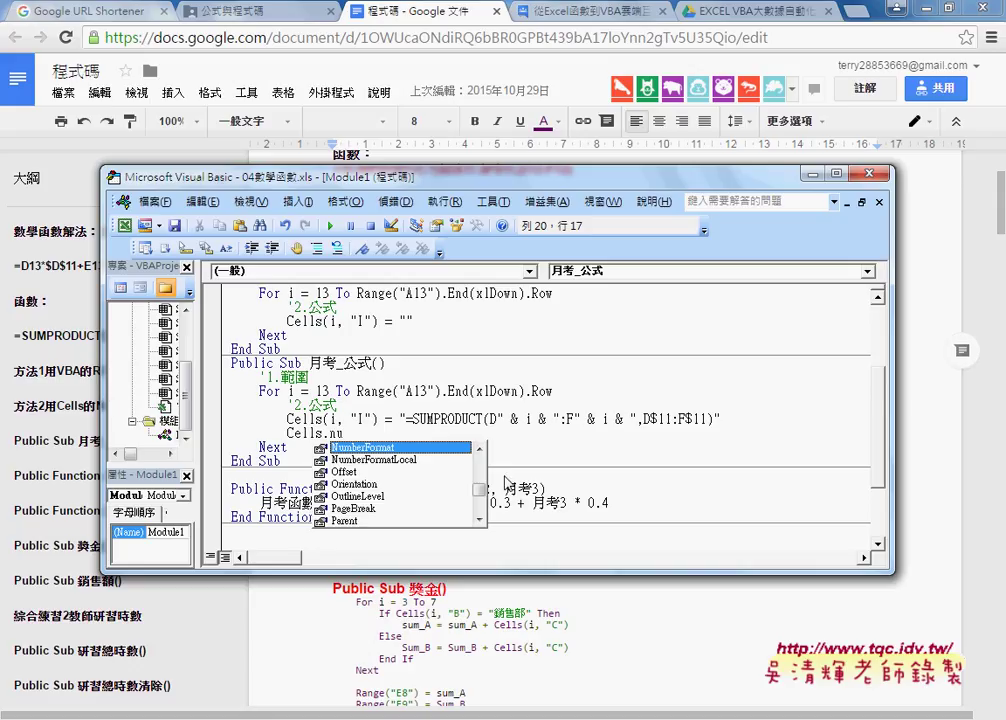
double_click(372, 459)
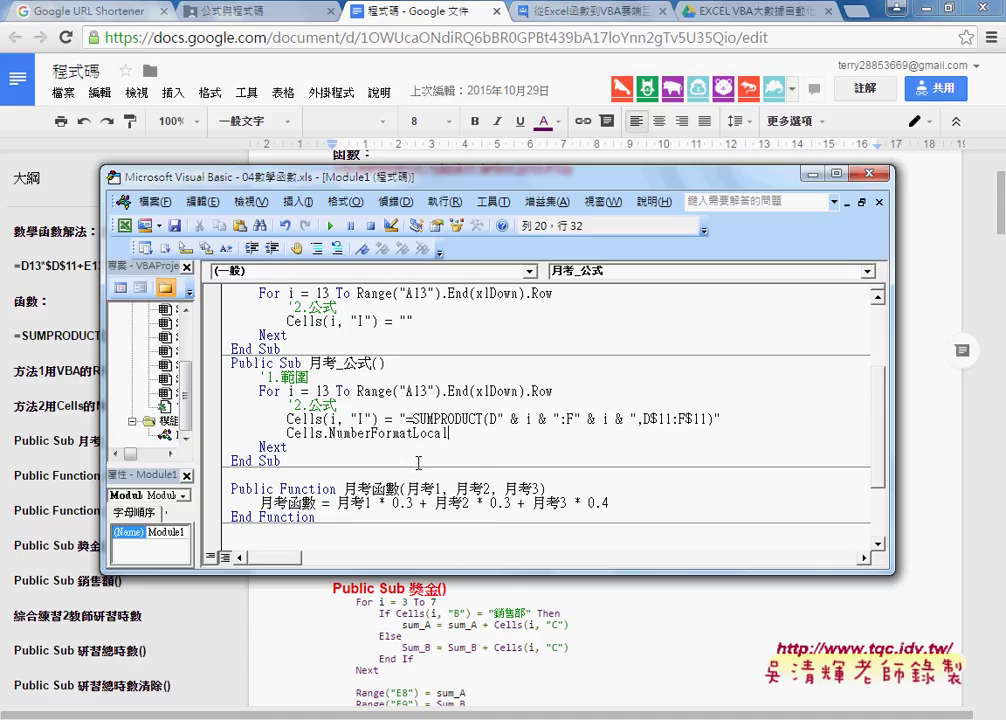
text(=")
text(0)
mouse_move(377, 419)
mouse_down()
mouse_move(329, 420)
mouse_move(329, 447)
mouse_up()
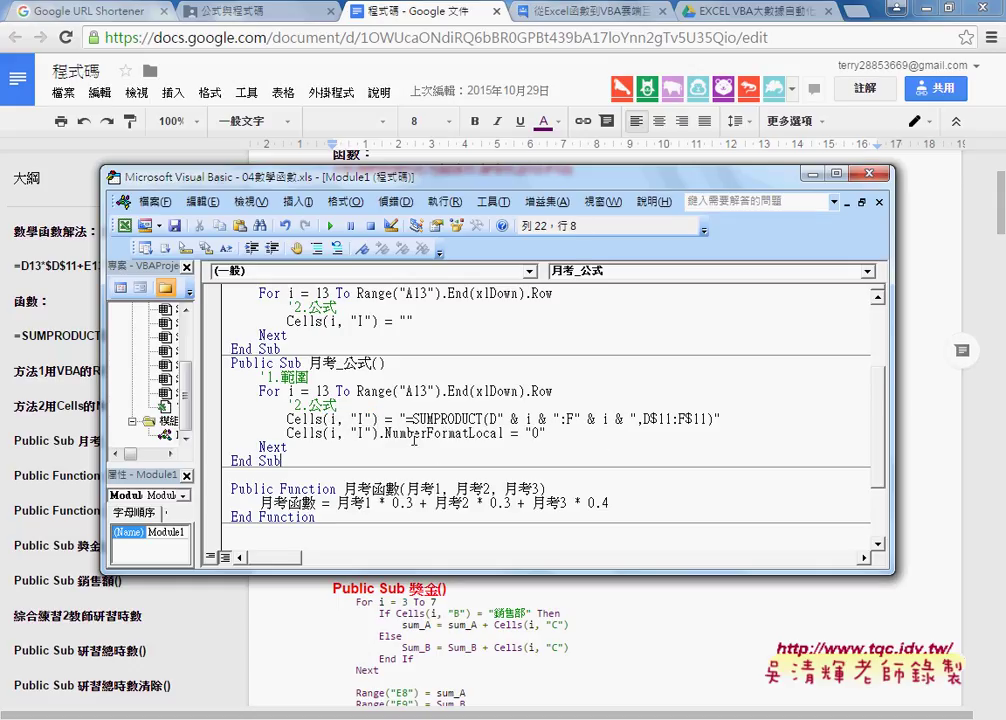
click(386, 434)
drag(386, 434, 503, 434)
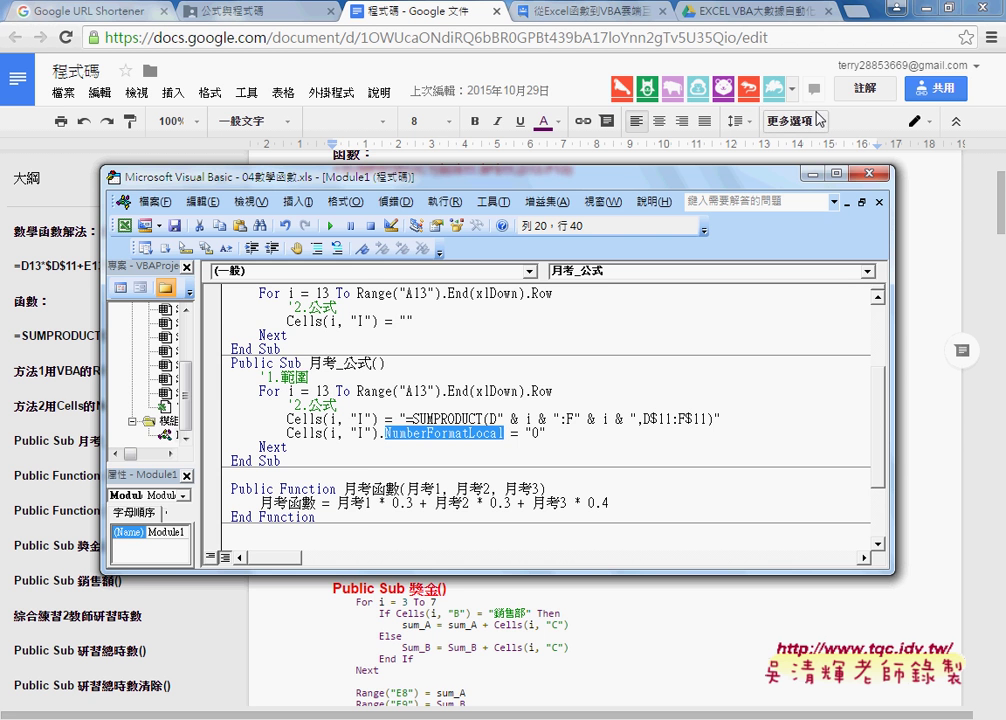
Set a breakpoint on the NumberFormatLocal line and do a trial run, then stop it.
click(929, 12)
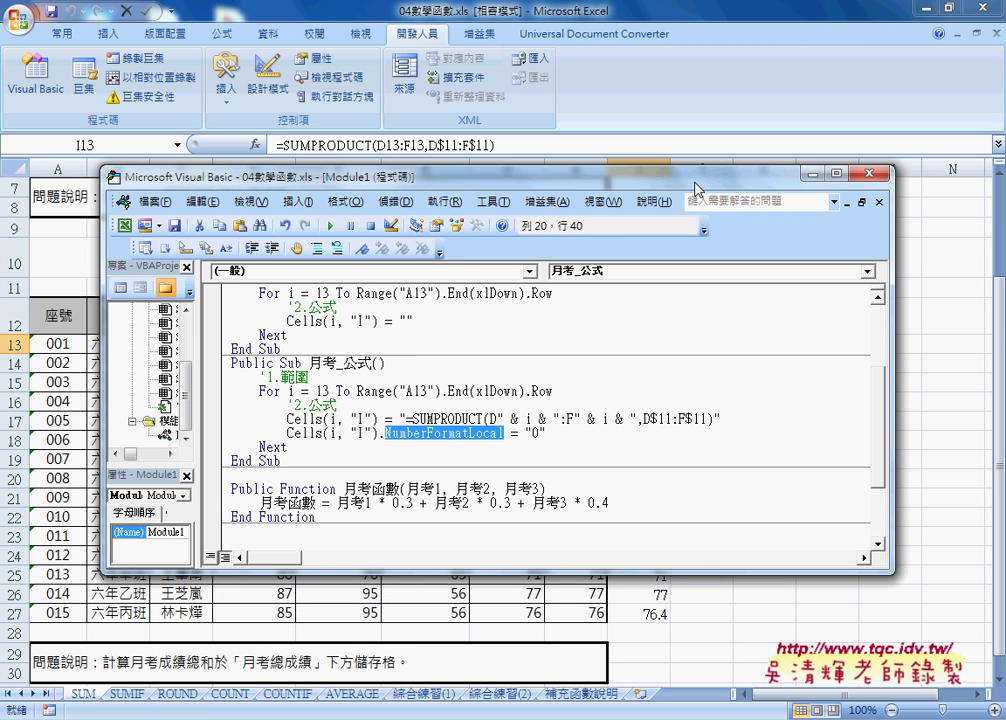
drag(610, 187, 959, 186)
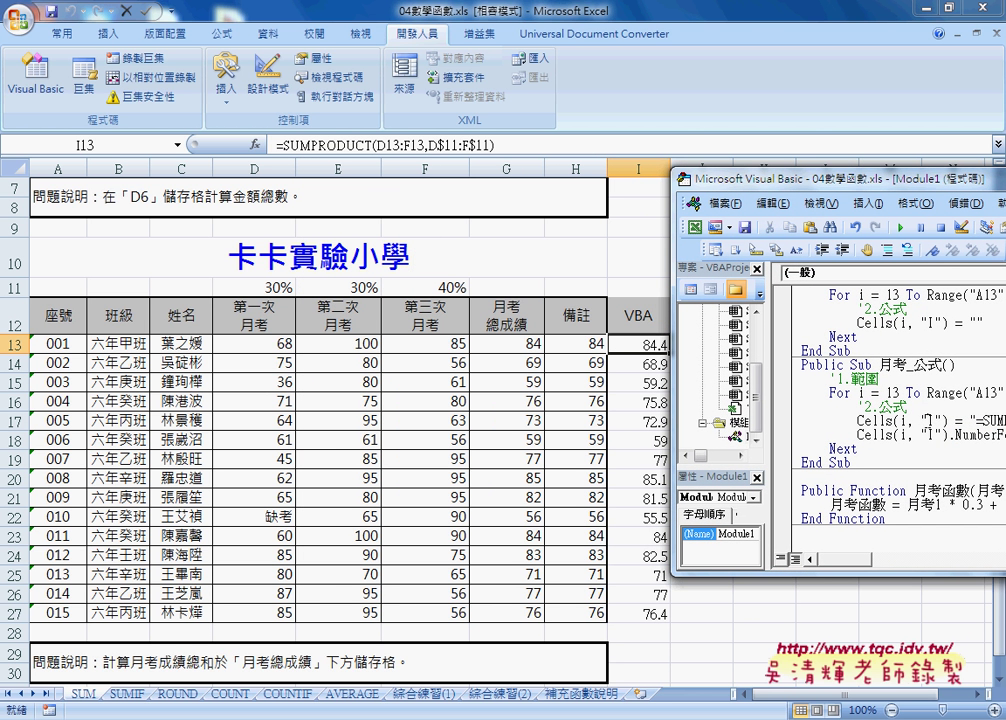
click(782, 435)
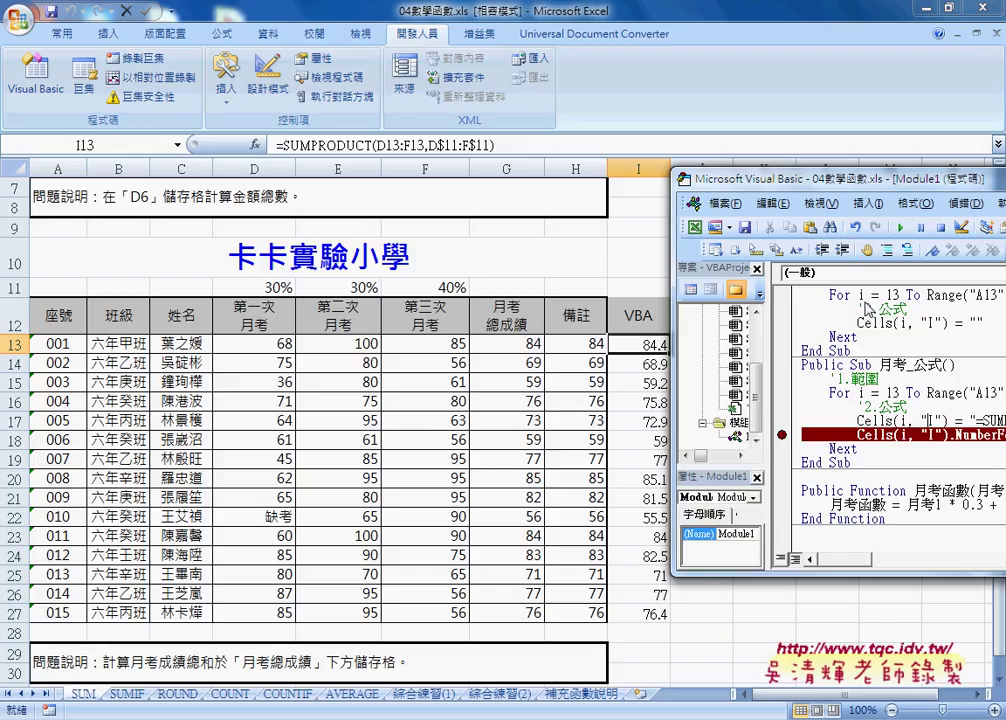
click(901, 229)
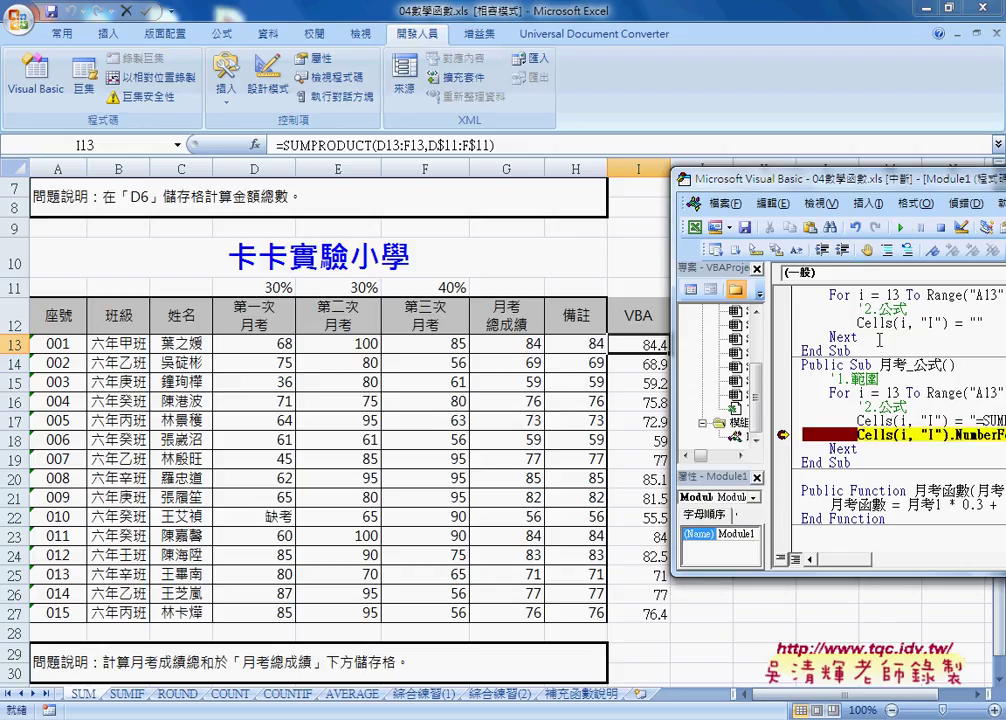
click(945, 233)
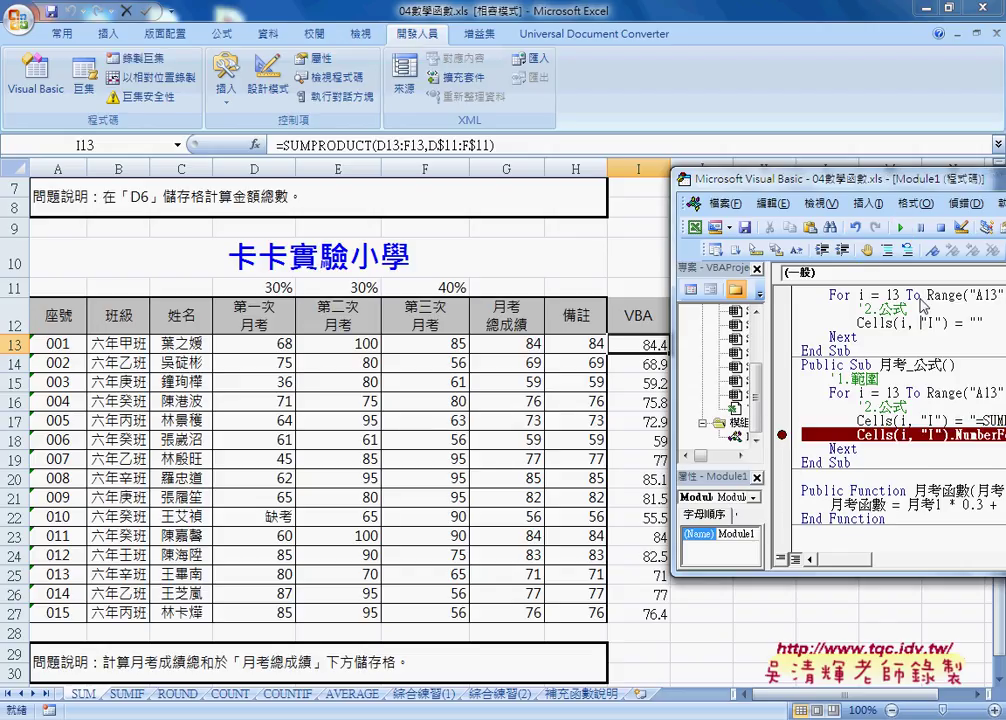
key(F5)
drag(780, 179, 806, 178)
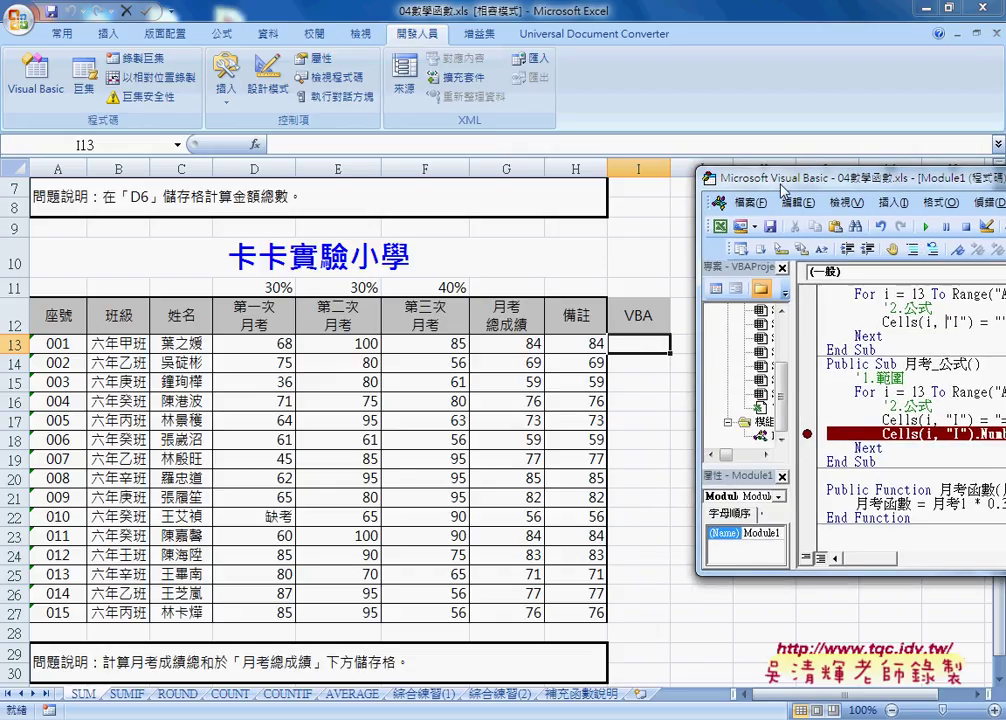
Run 月考_公式 to the breakpoint, step once, then remove the breakpoint and finish filling I13:I27.
click(872, 418)
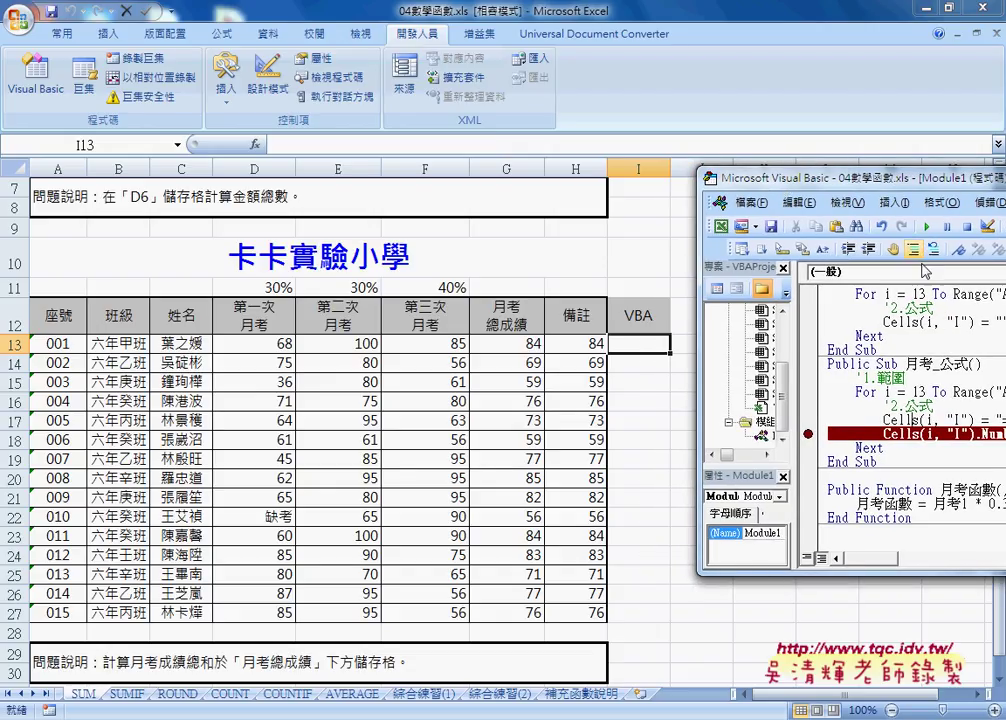
key(F5)
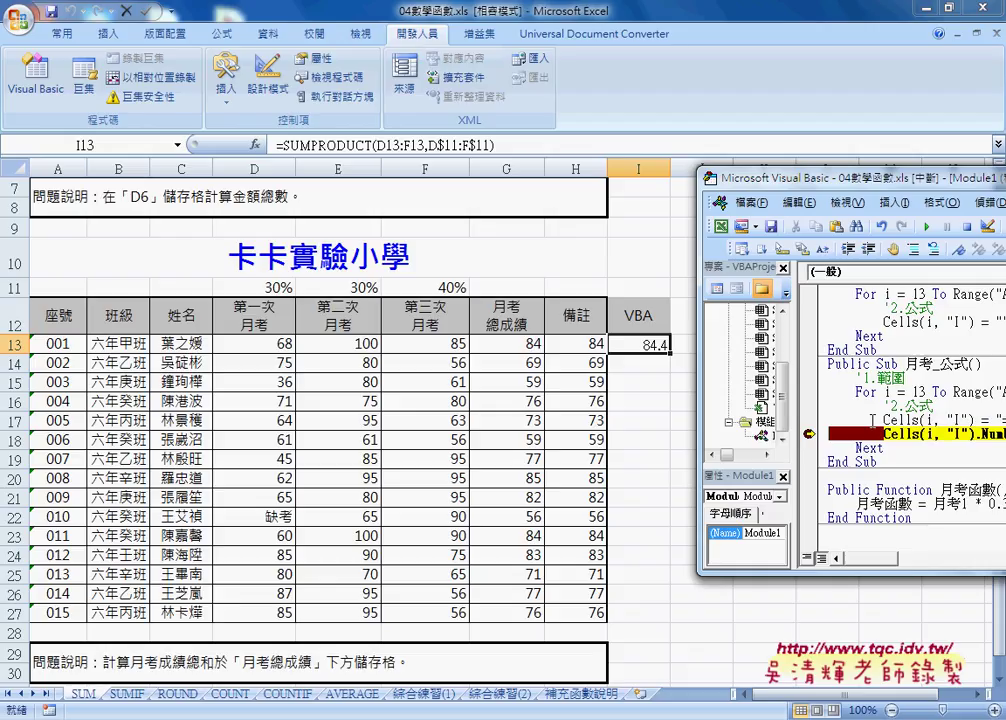
right_click(866, 425)
key(Escape)
key(F8)
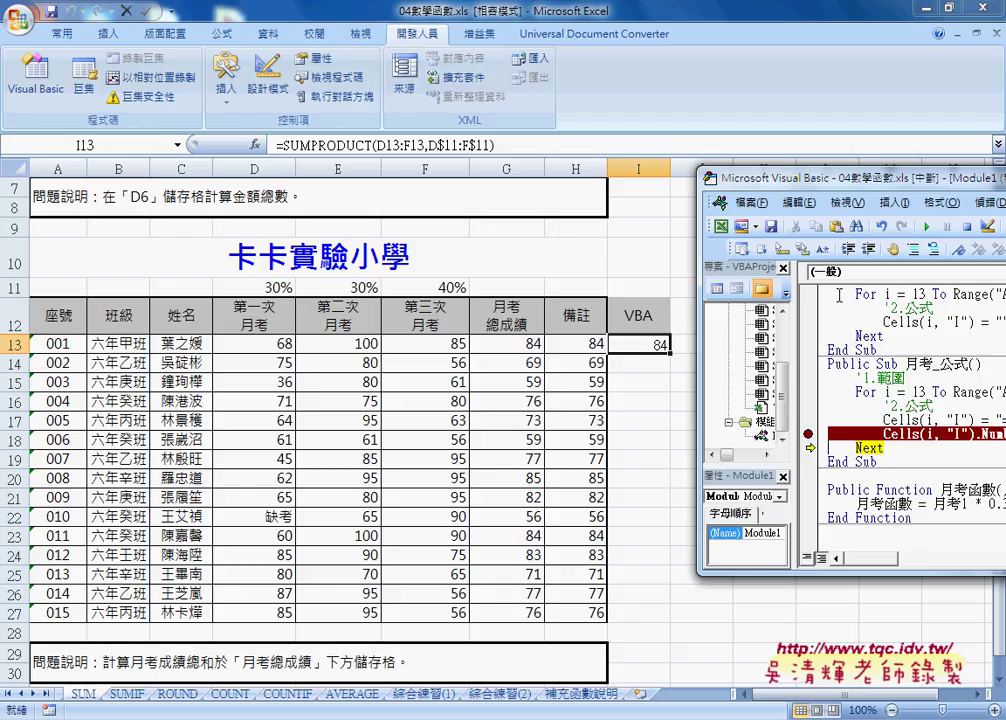
click(809, 434)
click(925, 228)
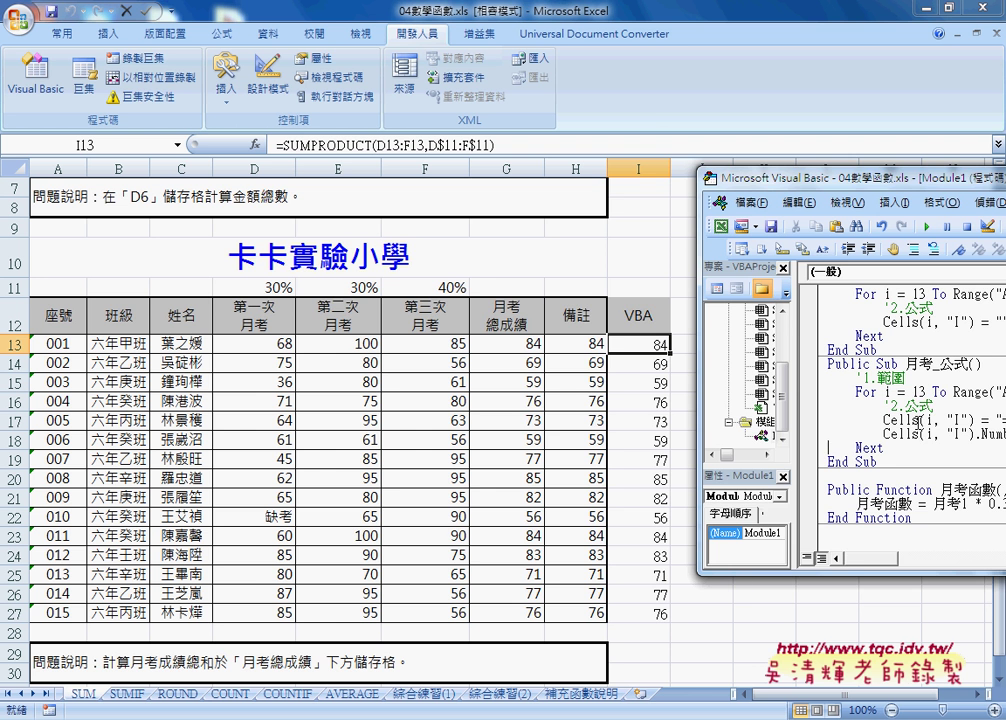
Select the NumberFormatLocal = "0" line in 月考_公式 for reuse.
drag(740, 178, 415, 238)
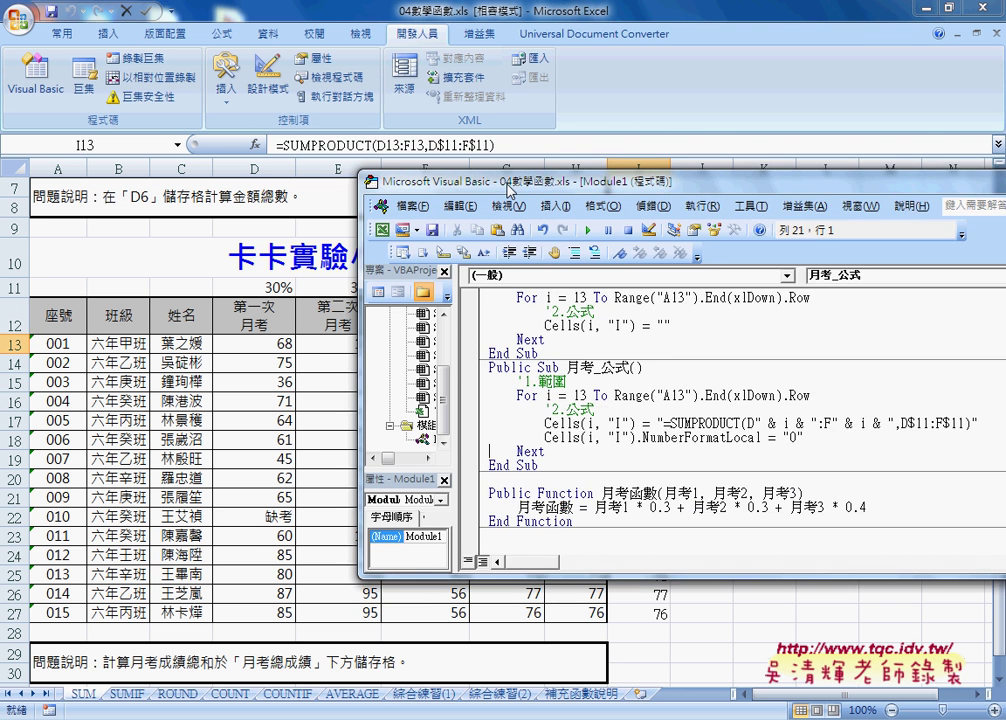
scroll(430, 300, up, 1)
scroll(430, 300, up, 1)
scroll(430, 300, up, 1)
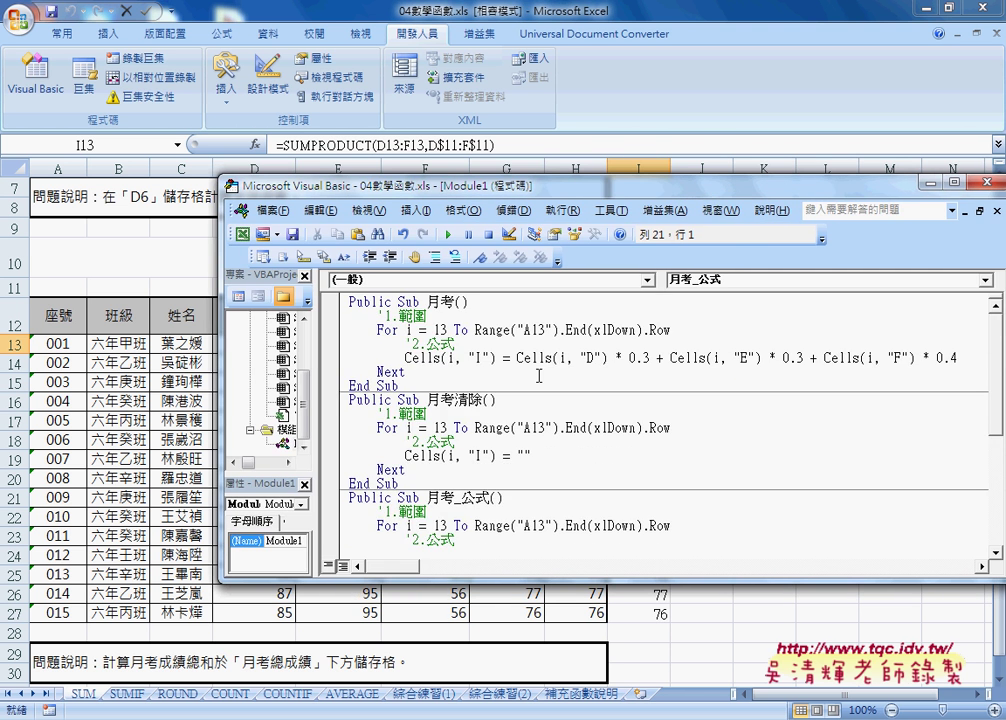
scroll(404, 320, down, 3)
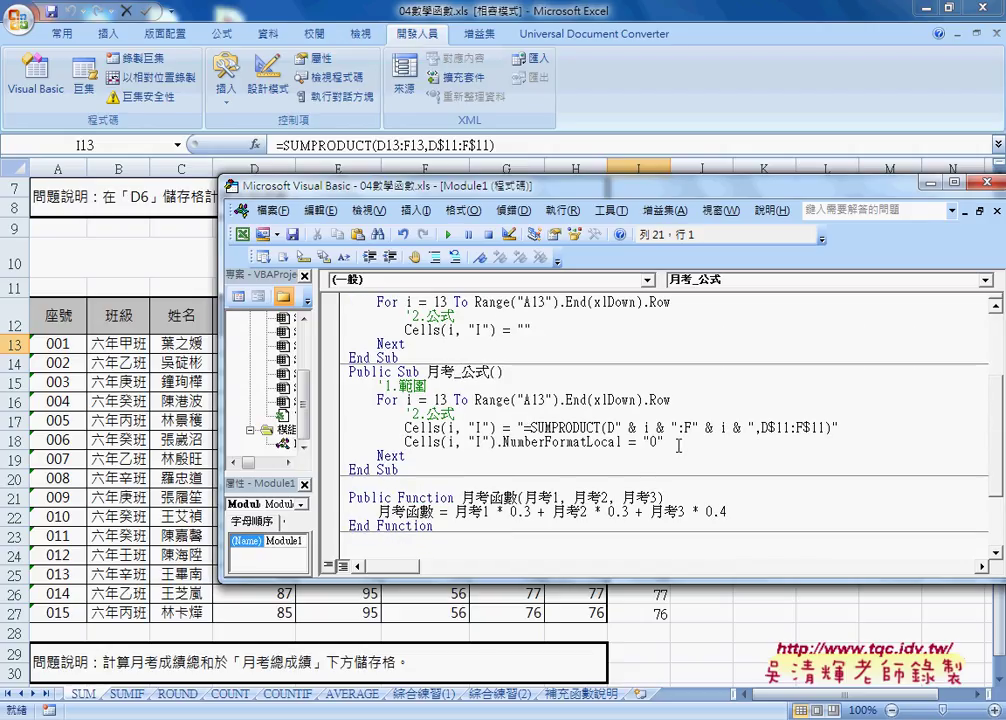
drag(663, 441, 440, 441)
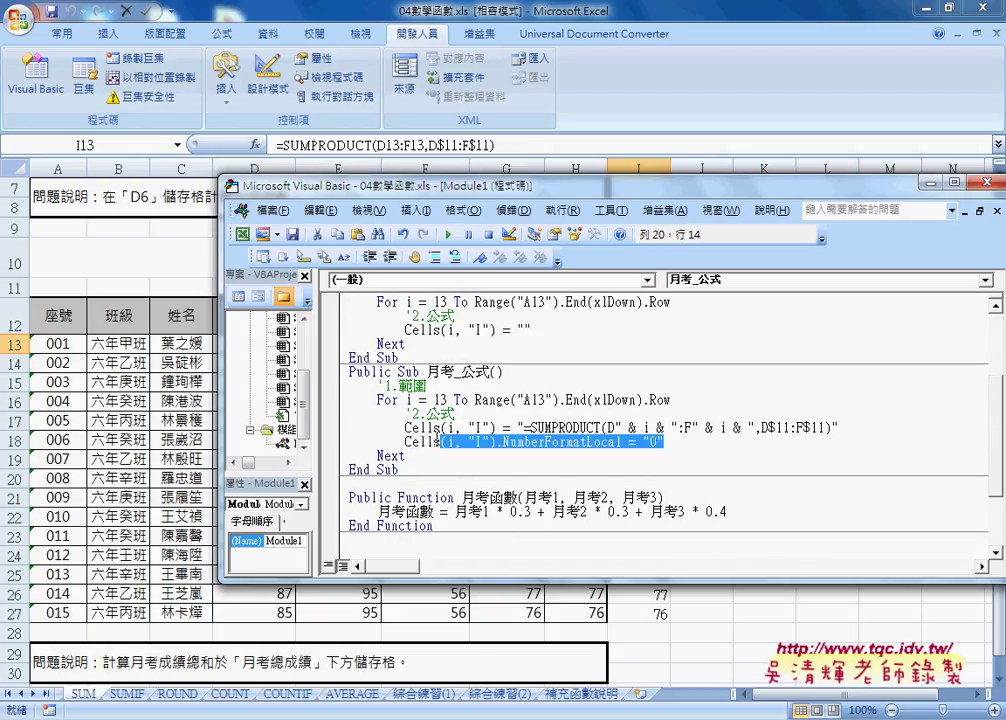
click(404, 441)
Paste Cells(i, "I").NumberFormatLocal = "0" below the weighted-score line in Sub 月考.
scroll(628, 425, up, 3)
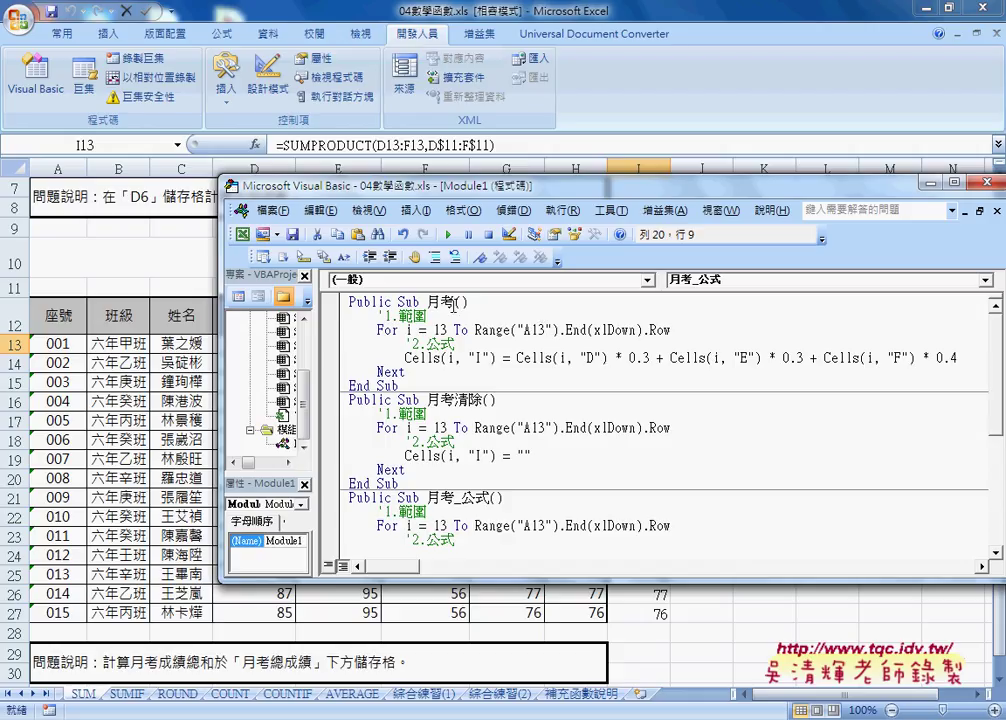
key(ctrl+Up)
key(ctrl+Up)
click(960, 357)
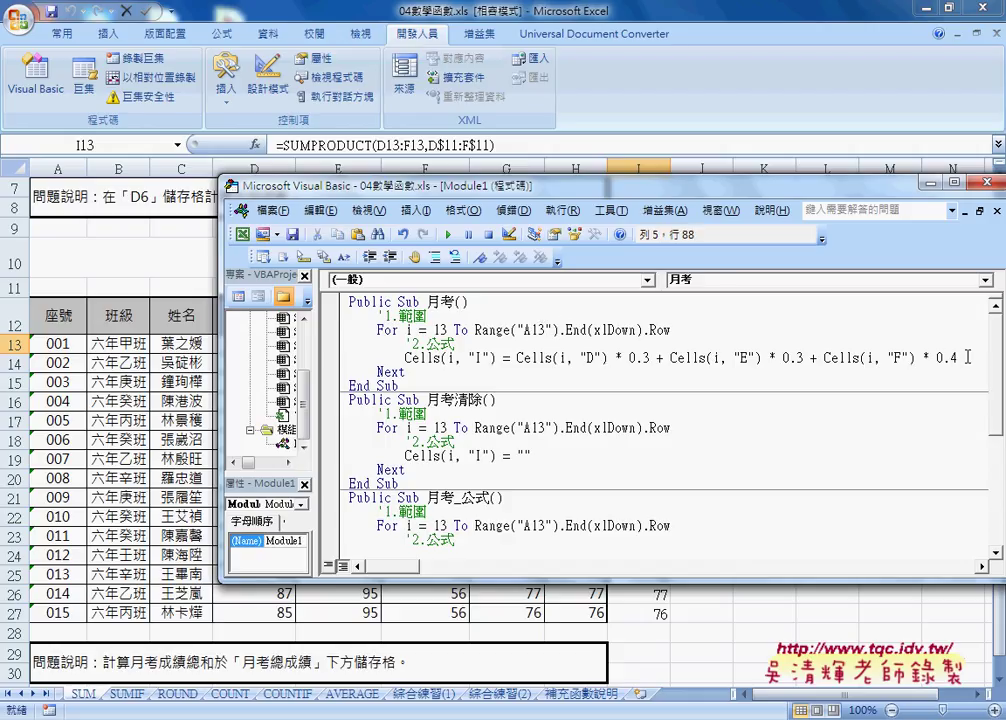
key(Return)
text(Cells(i, "I").NumberFormatLocal = "0")
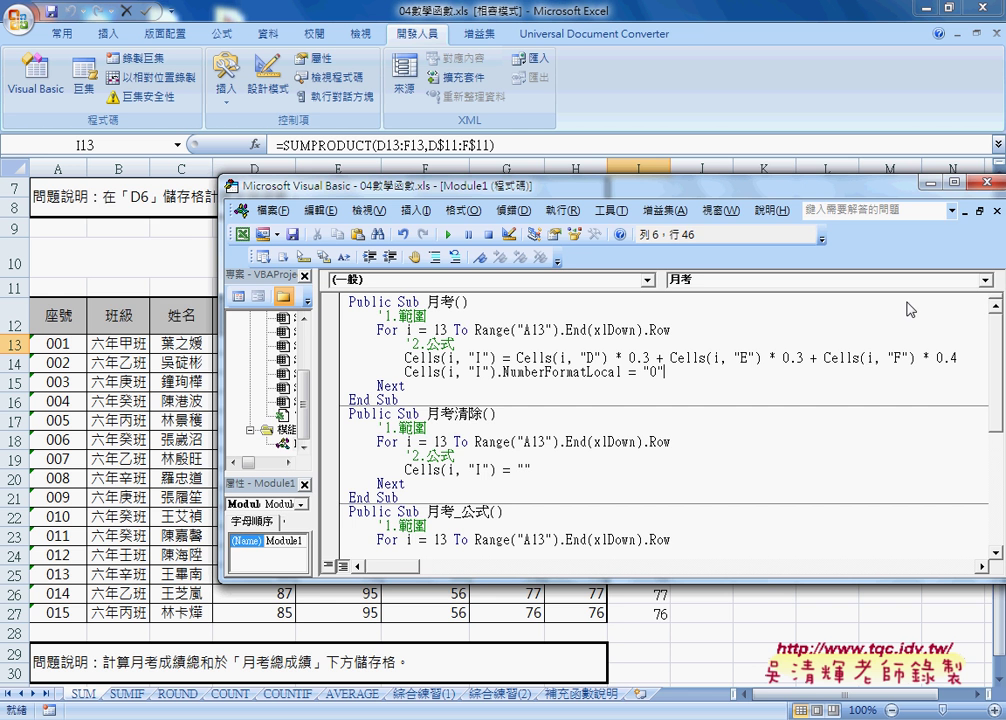
drag(796, 190, 687, 195)
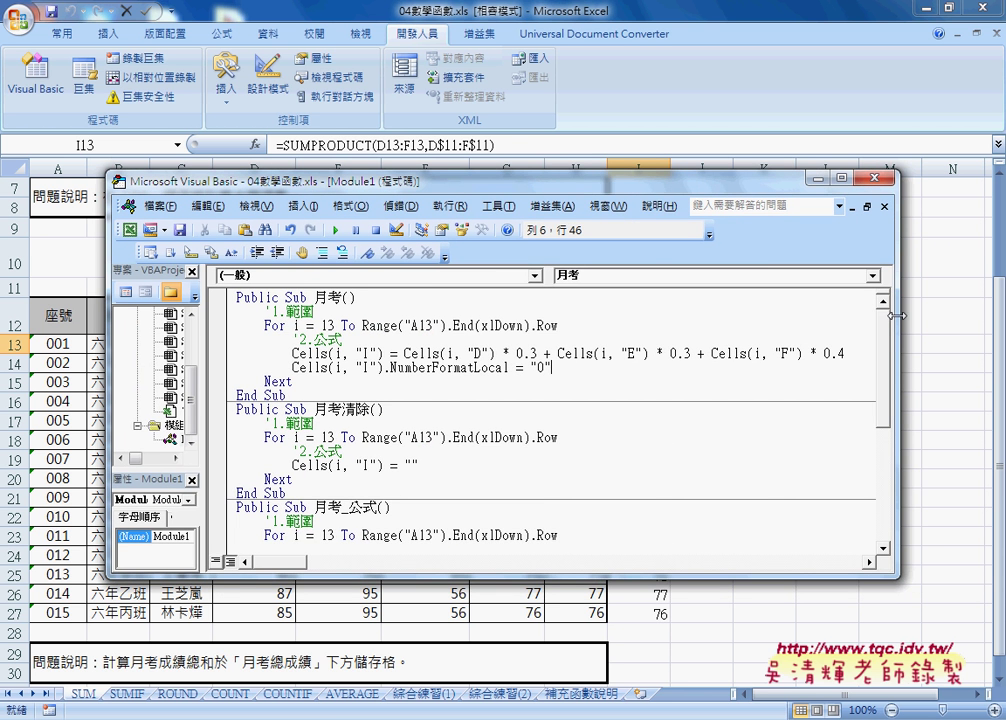
drag(907, 313, 603, 313)
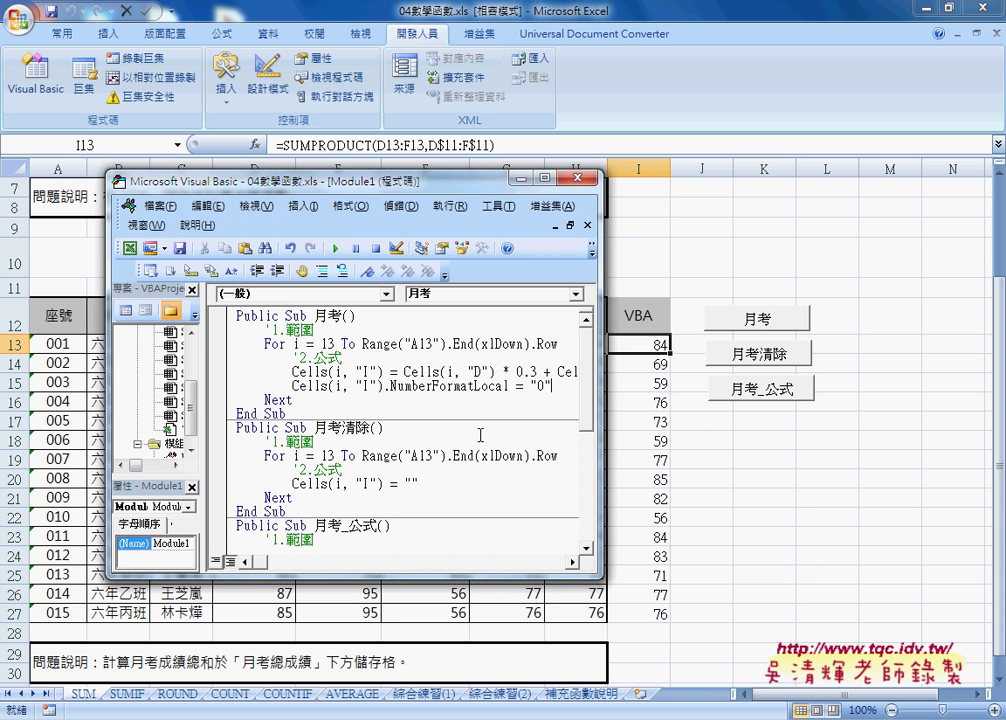
Clear column I with 月考清除, then run 月考 to refill it with whole numbers 84 to 76.
click(336, 248)
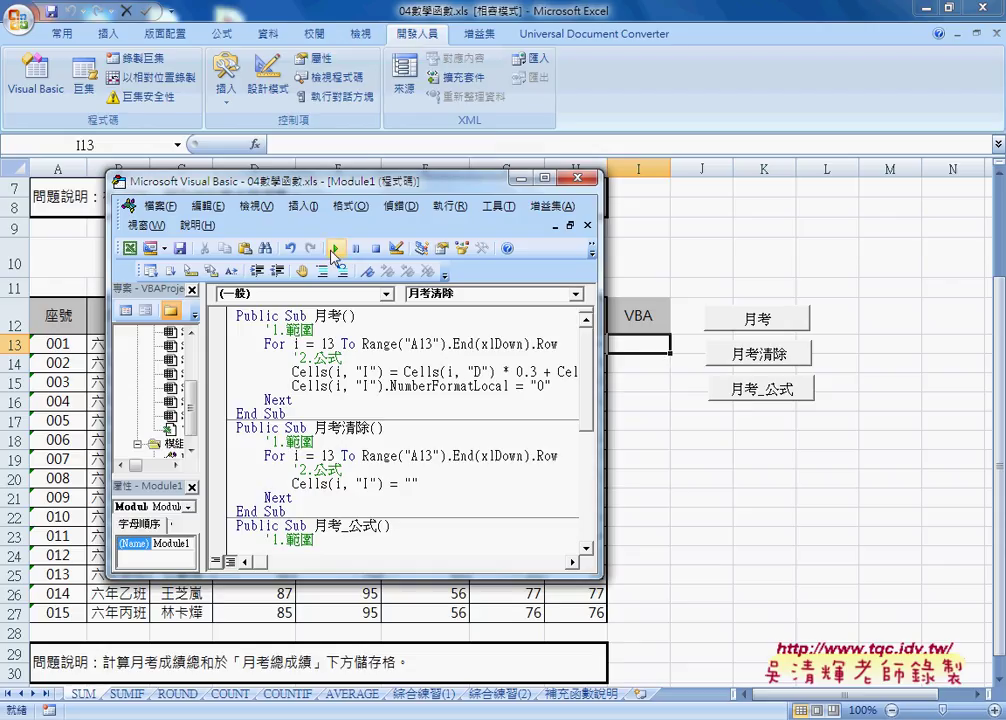
click(357, 372)
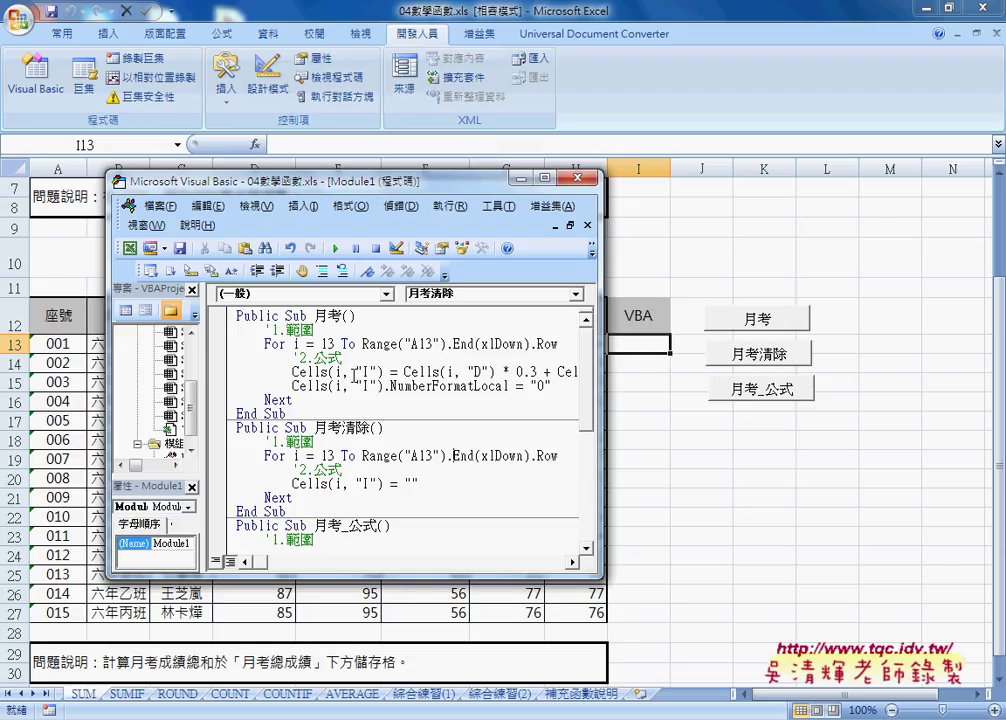
click(336, 248)
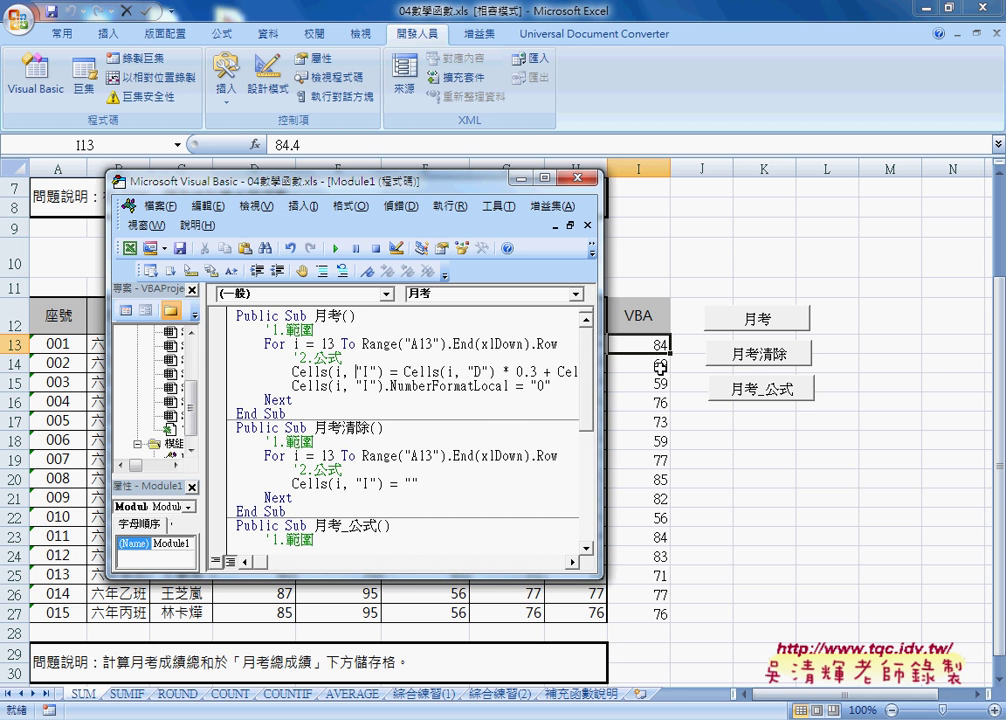
drag(451, 190, 373, 205)
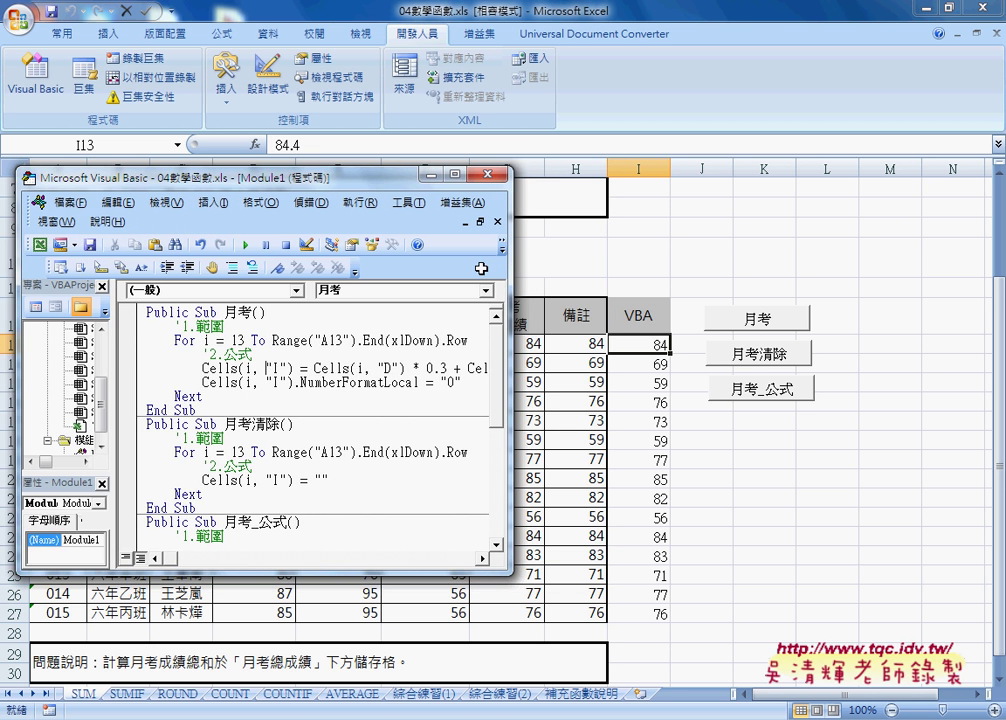
right_click(645, 343)
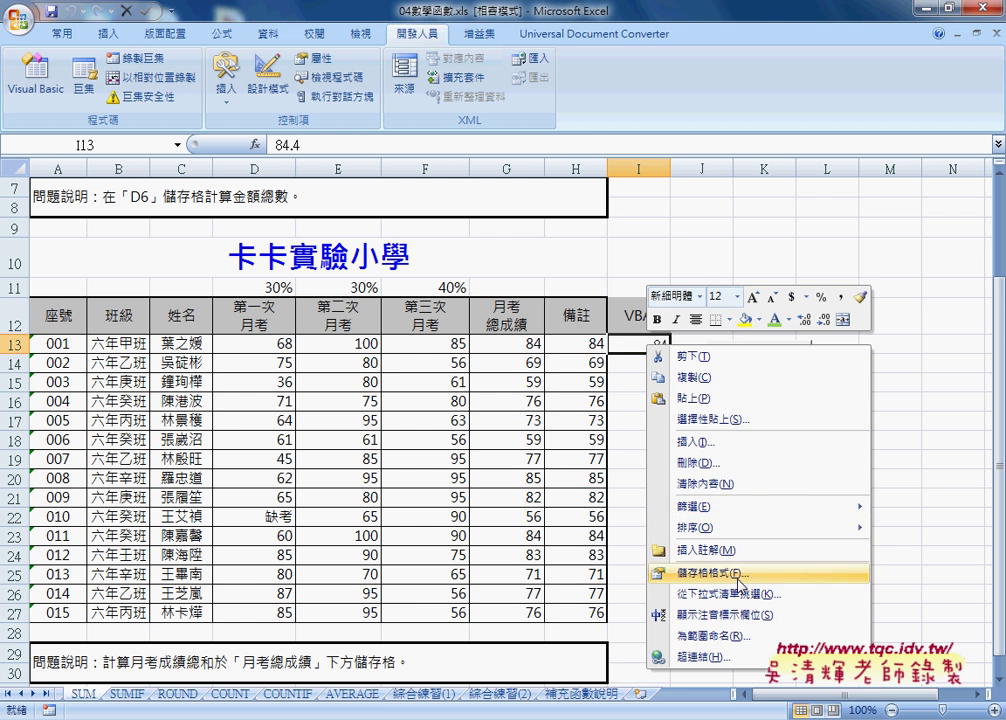
click(712, 573)
drag(661, 355, 591, 208)
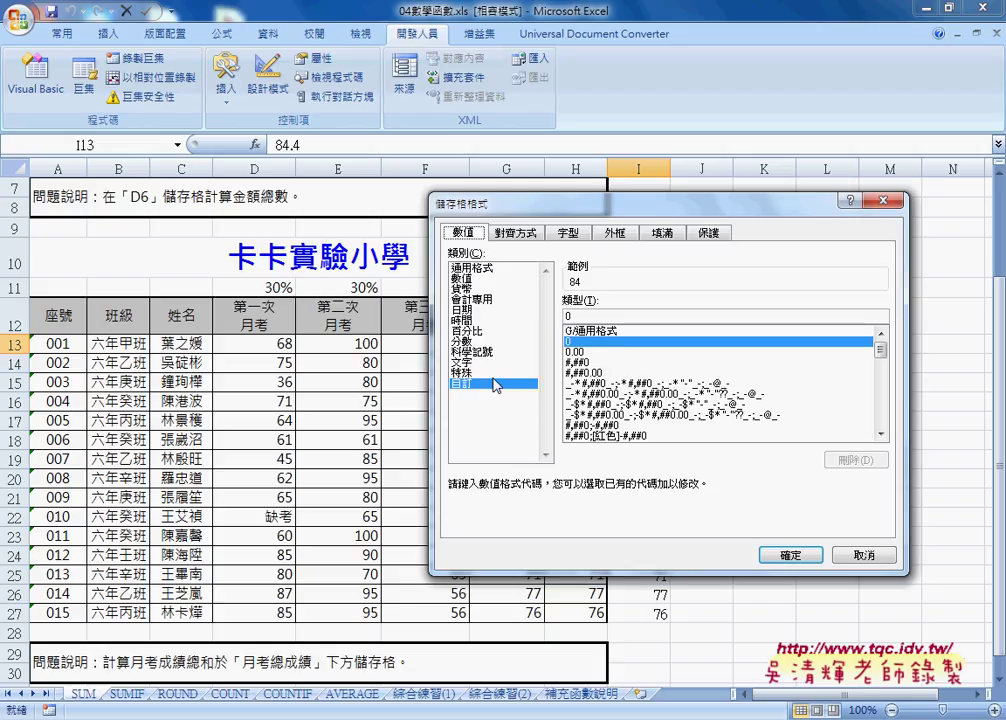
click(645, 318)
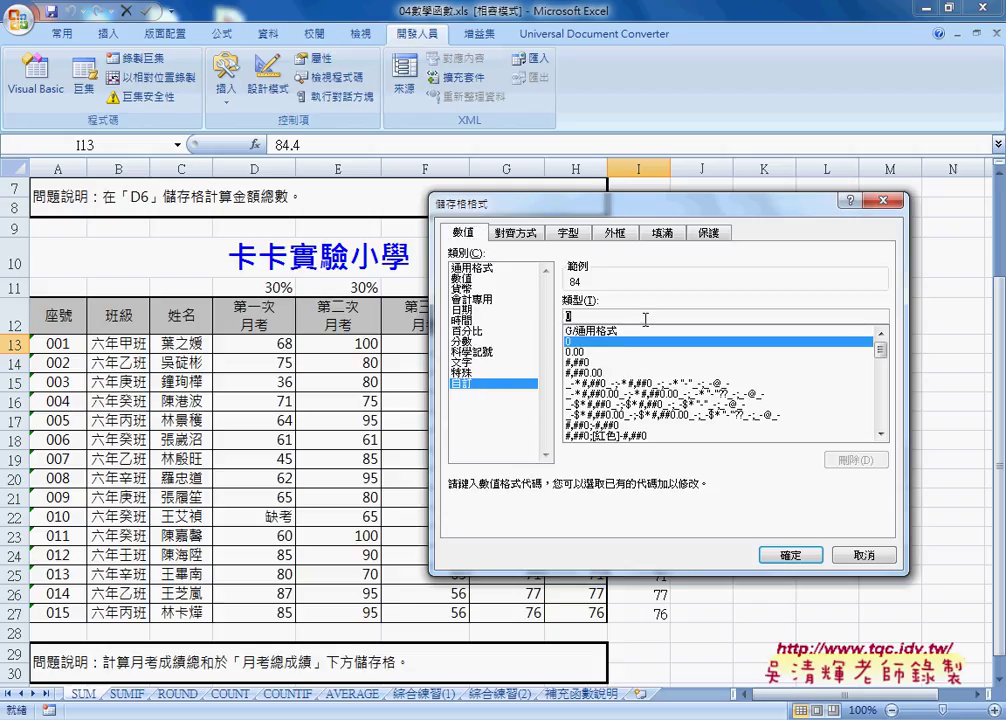
click(862, 555)
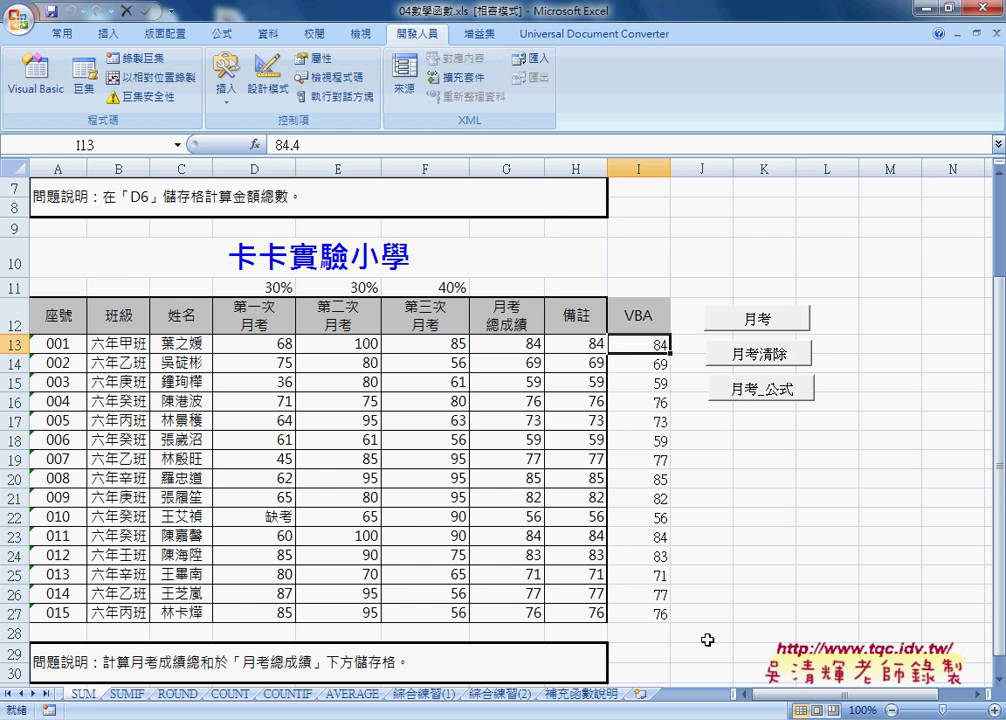
key(alt+Tab)
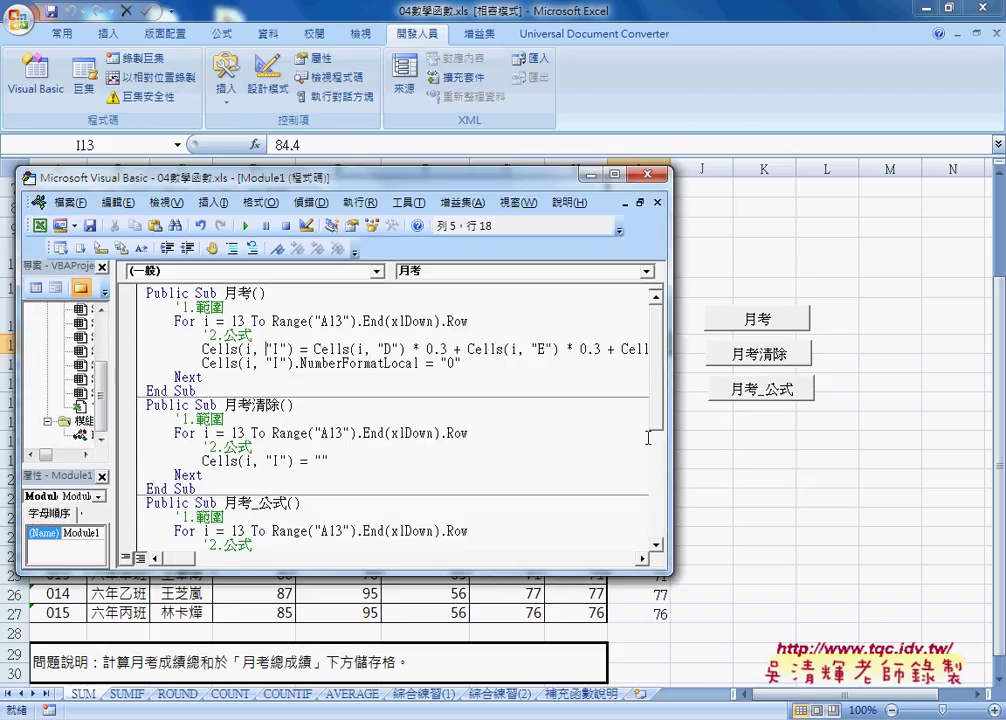
Highlight NumberFormatLocal, then 月考_公式's SUMPRODUCT formula string and its "0" whole-number format code.
drag(296, 365, 420, 363)
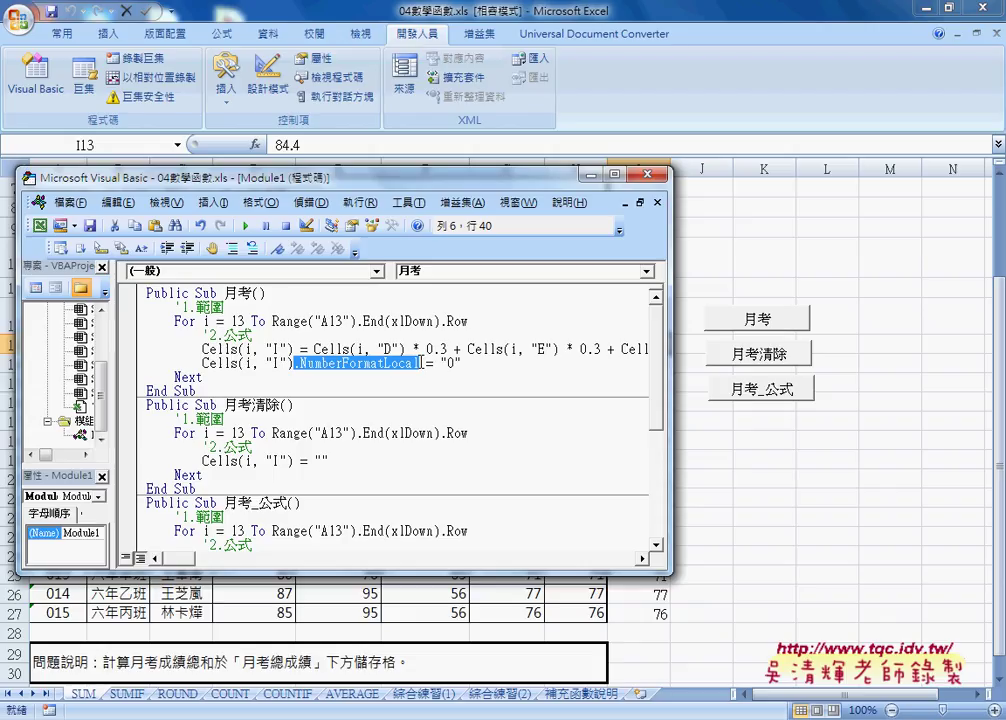
scroll(419, 363, down, 3)
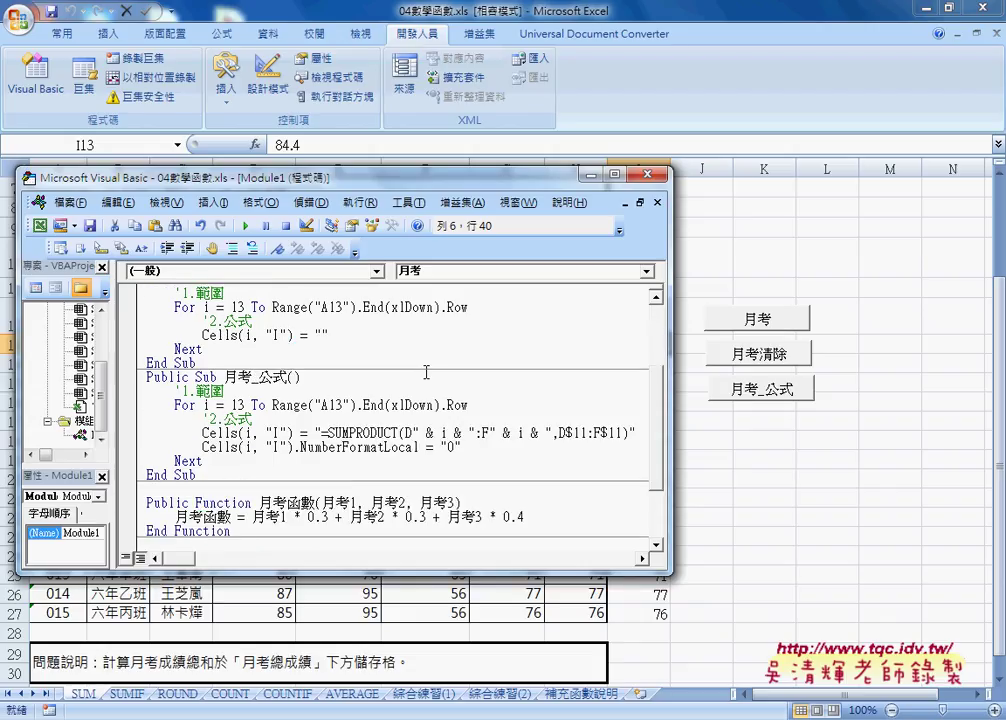
drag(322, 432, 628, 432)
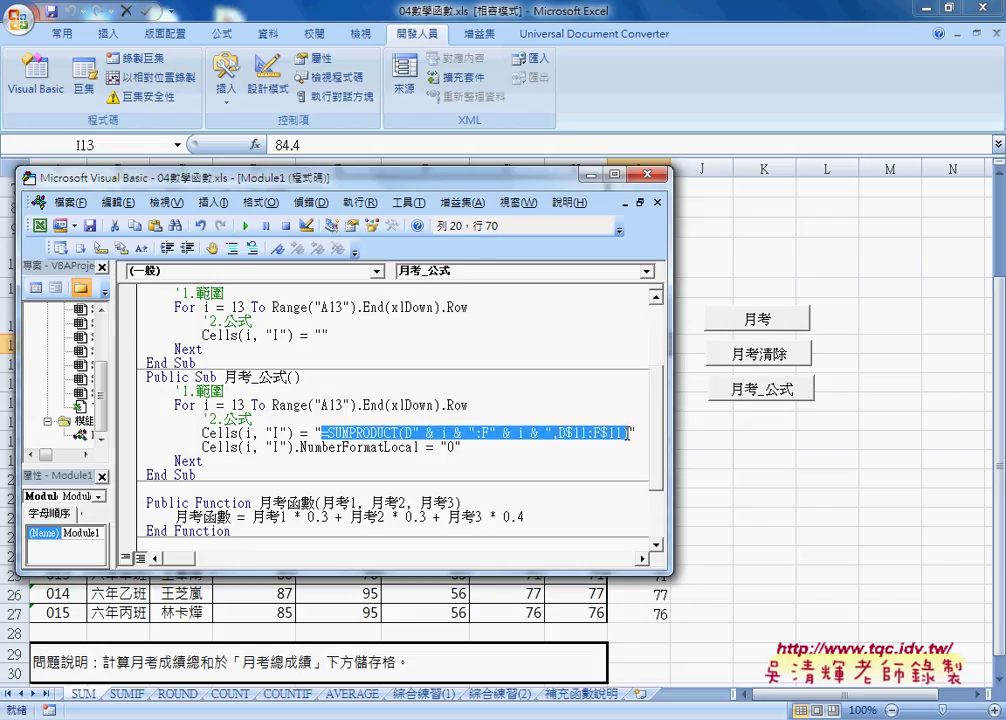
double_click(455, 448)
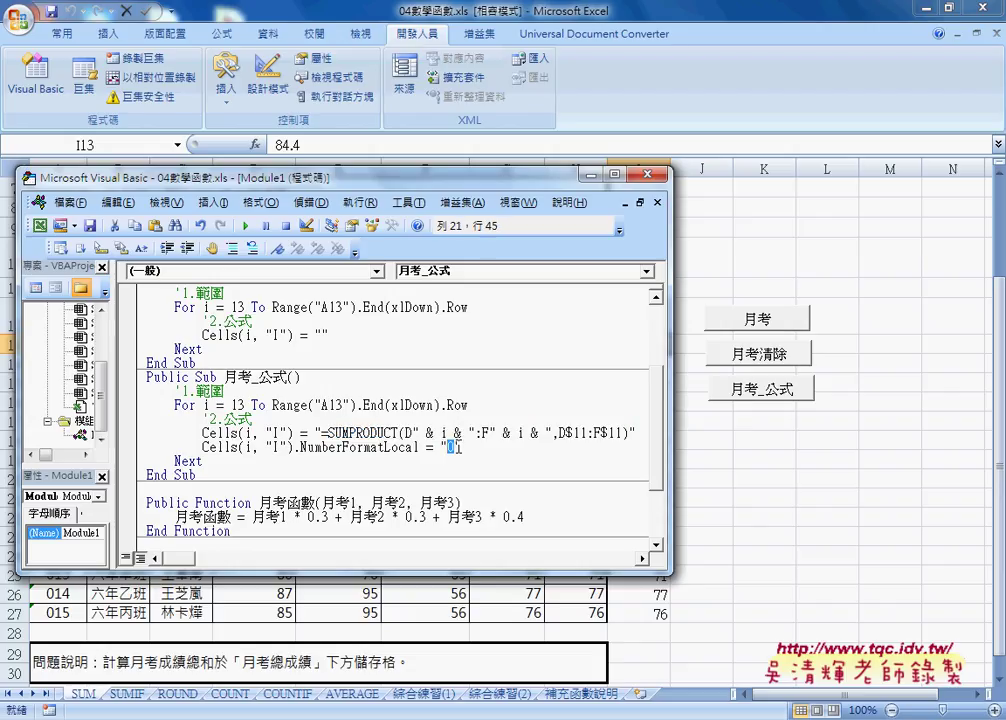